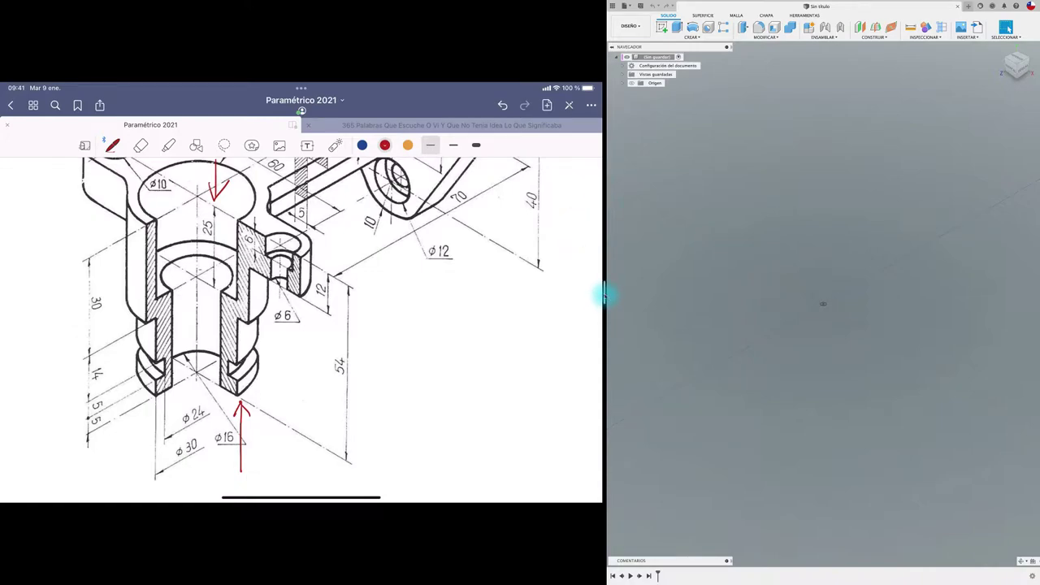
Widen the Fusion window, show the origin planes, and save the design as EJE3 in MECANICA.
{"action": "left_click_drag", "start_coordinate": [604, 294], "coordinate": [355, 290]}
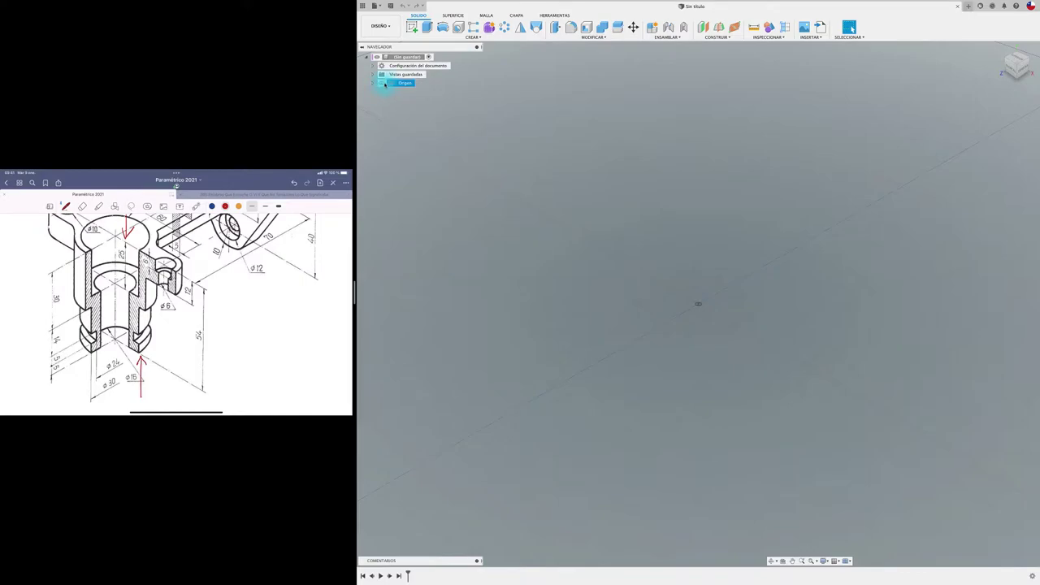
{"action": "left_click", "coordinate": [382, 84]}
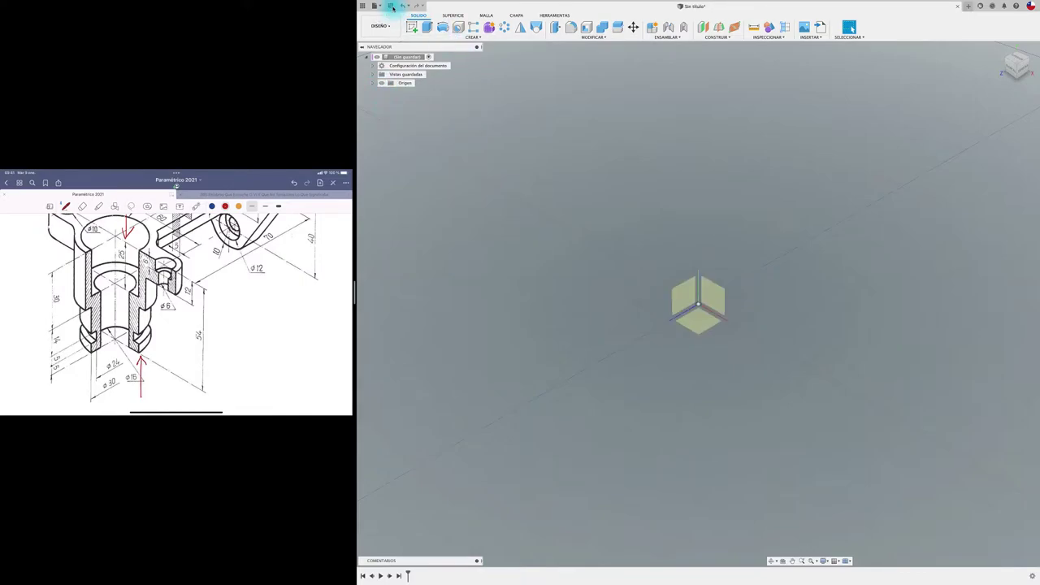
{"action": "key", "text": "ctrl+s"}
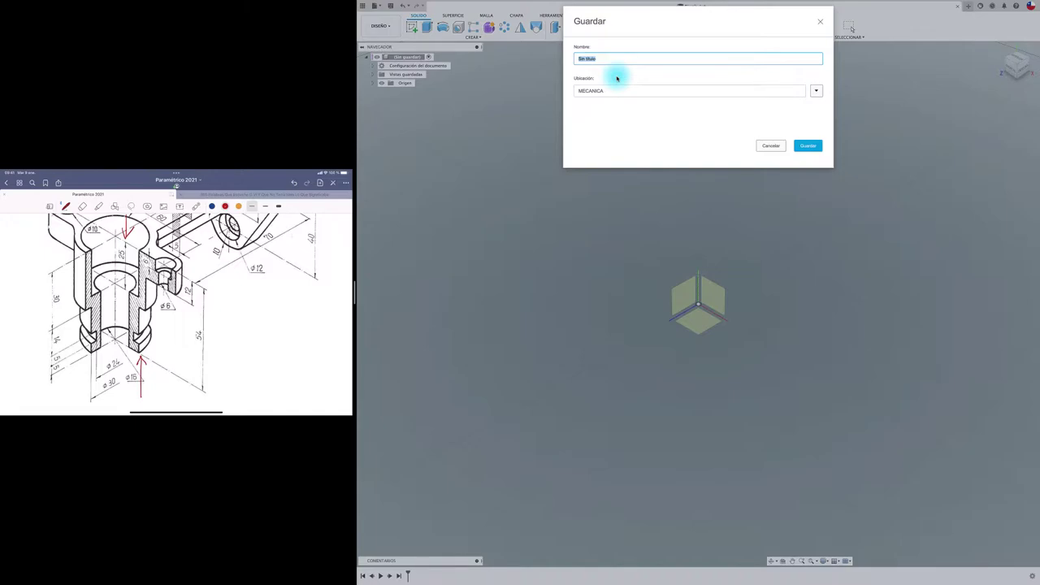
{"action": "type", "text": "E"}
{"action": "type", "text": "JE3"}
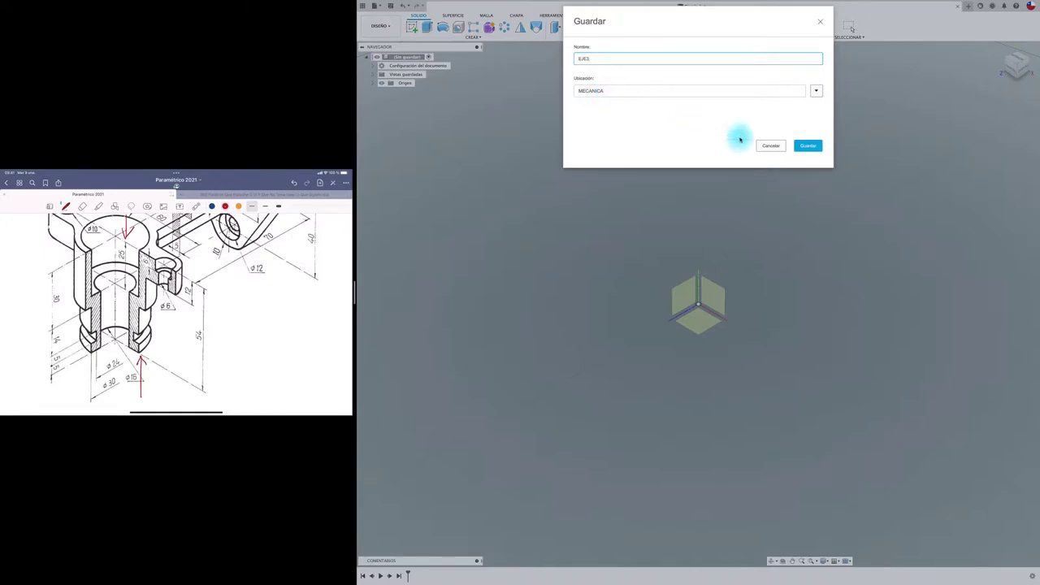
{"action": "left_click", "coordinate": [808, 146]}
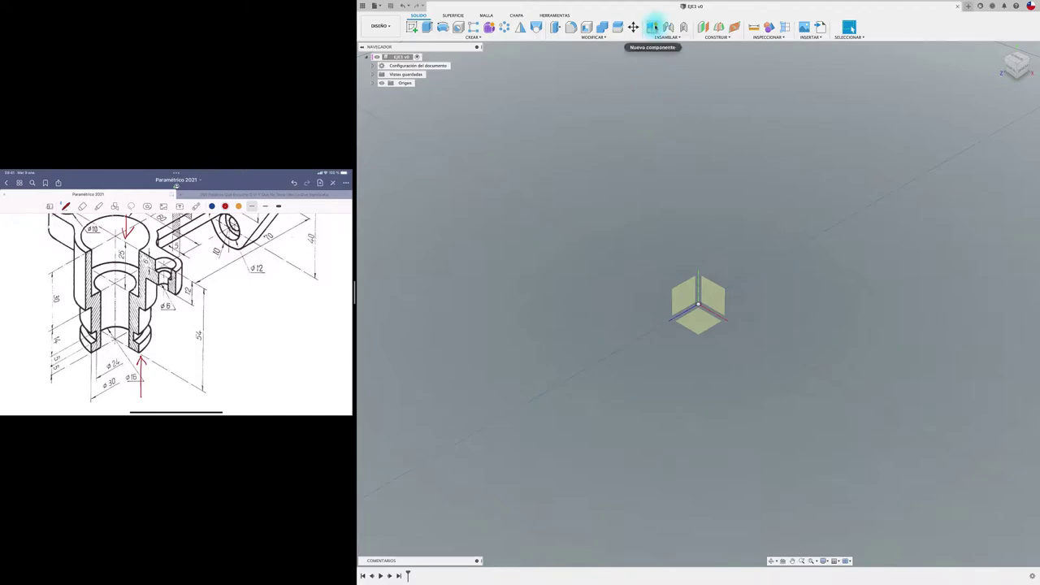
Create a new component named 'E' from the Assemble menu.
{"action": "left_click", "coordinate": [652, 28]}
{"action": "left_click", "coordinate": [788, 140]}
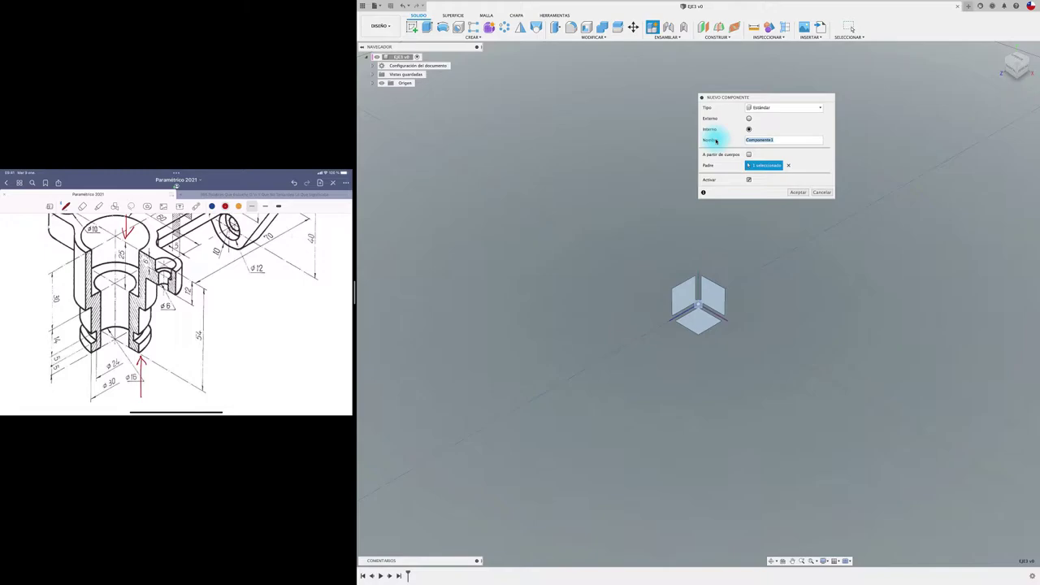
{"action": "type", "text": "EJE3"}
{"action": "left_click", "coordinate": [797, 192]}
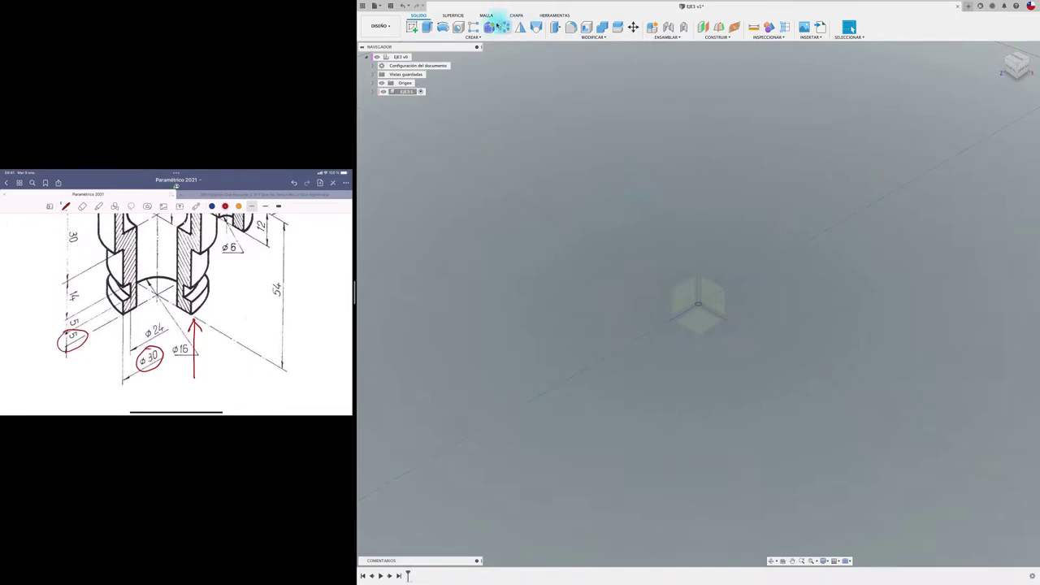
Sketch a 30 mm diameter circle centred on the origin on the horizontal plane.
{"action": "left_click", "coordinate": [411, 28]}
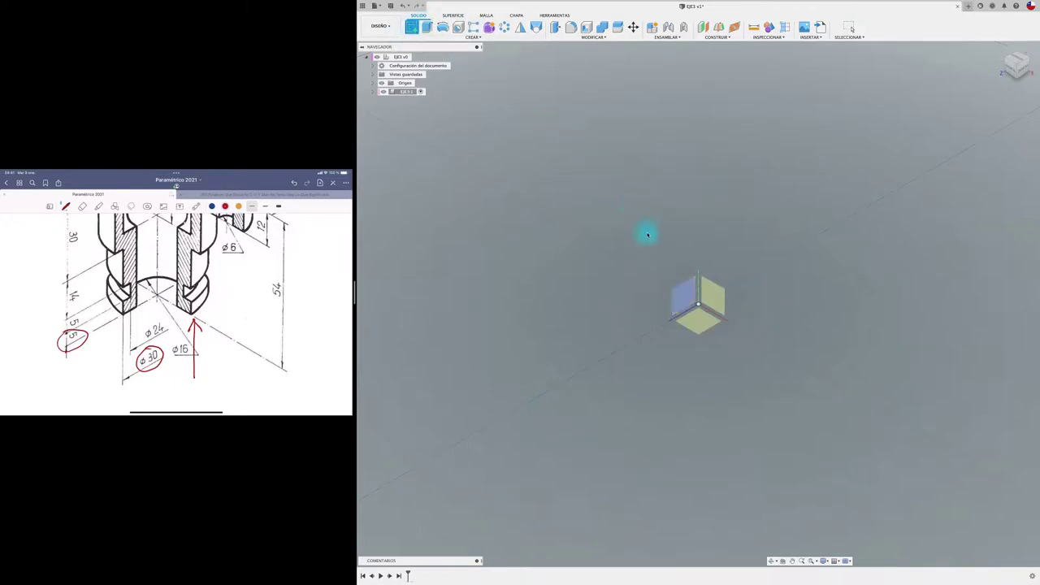
{"action": "left_click", "coordinate": [694, 329]}
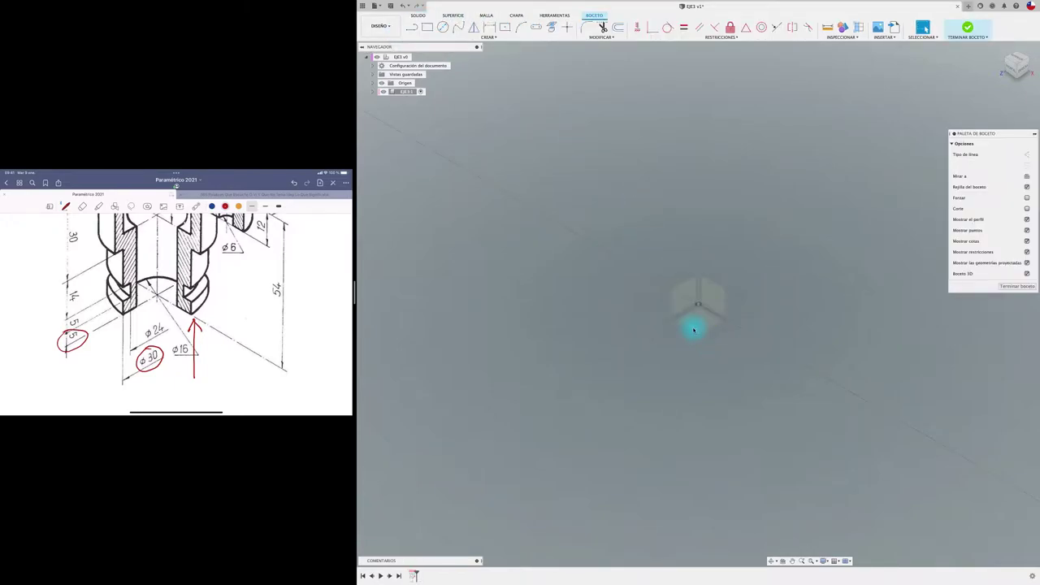
{"action": "key", "text": "c"}
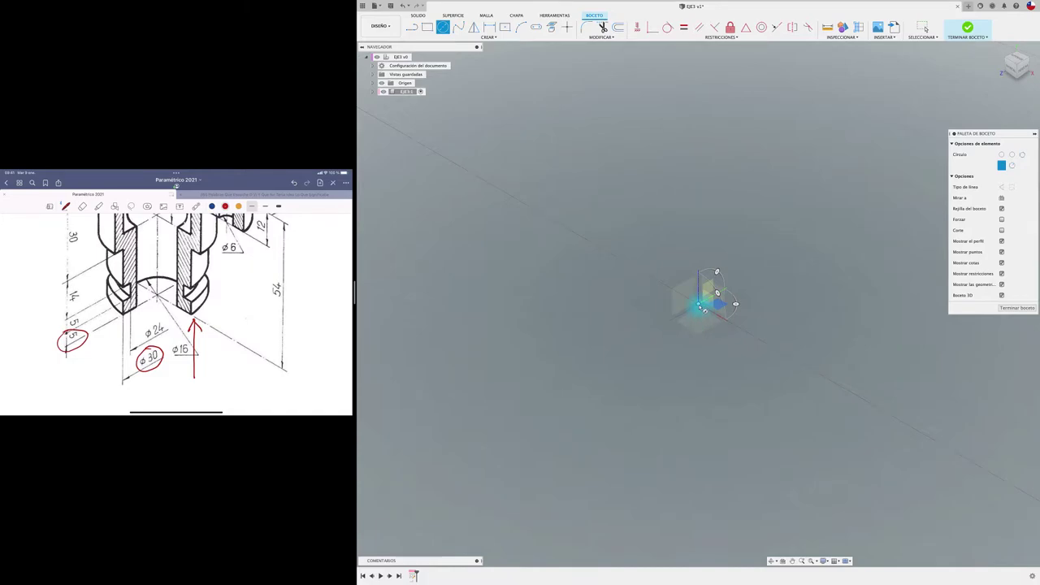
{"action": "left_click", "coordinate": [698, 303]}
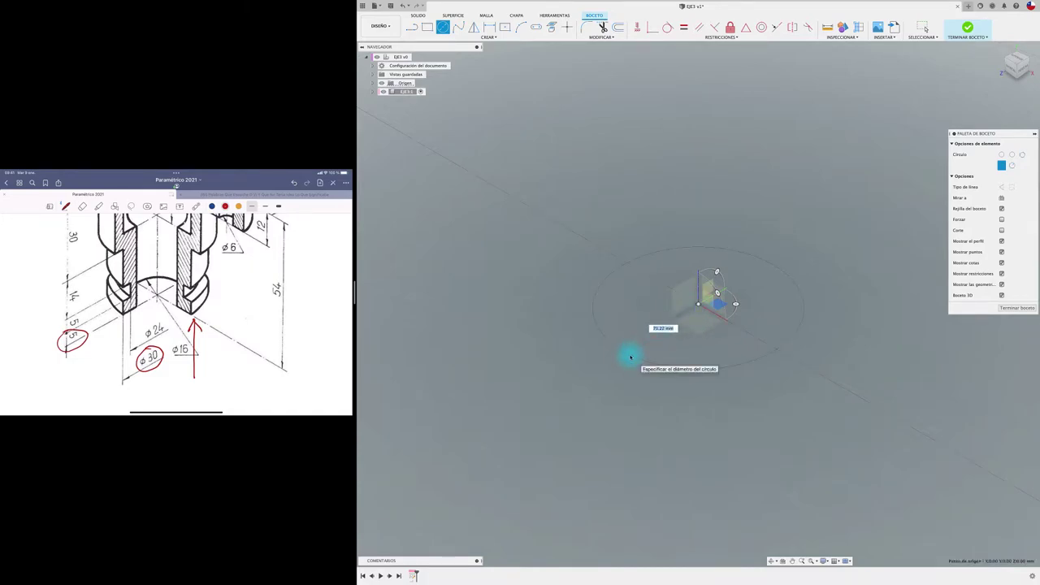
{"action": "type", "text": "30"}
{"action": "key", "text": "Return"}
{"action": "key", "text": "Escape"}
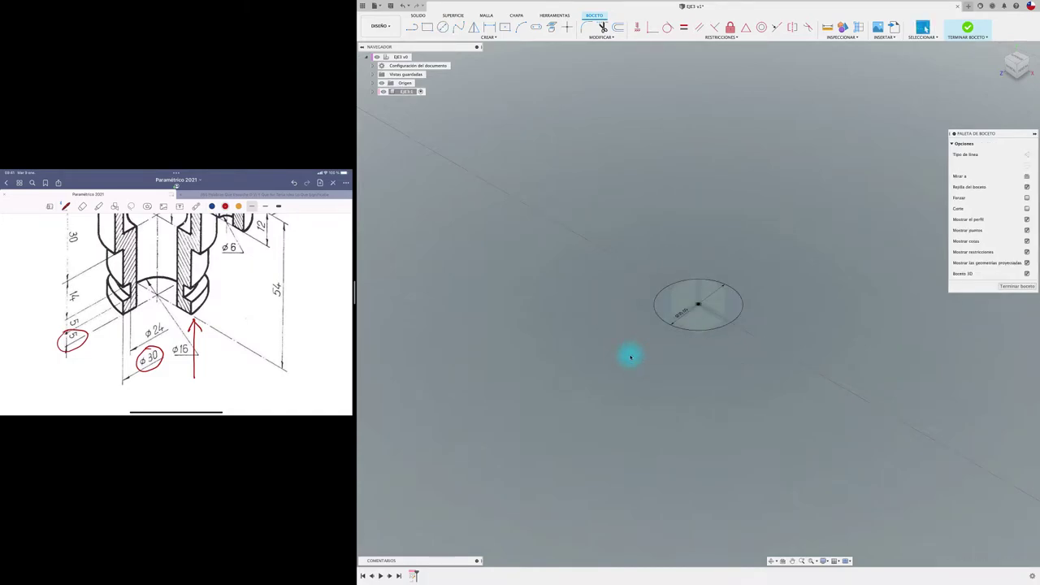
Extrude the 30 mm circle 5 mm upward into a solid disc.
{"action": "key", "text": "e"}
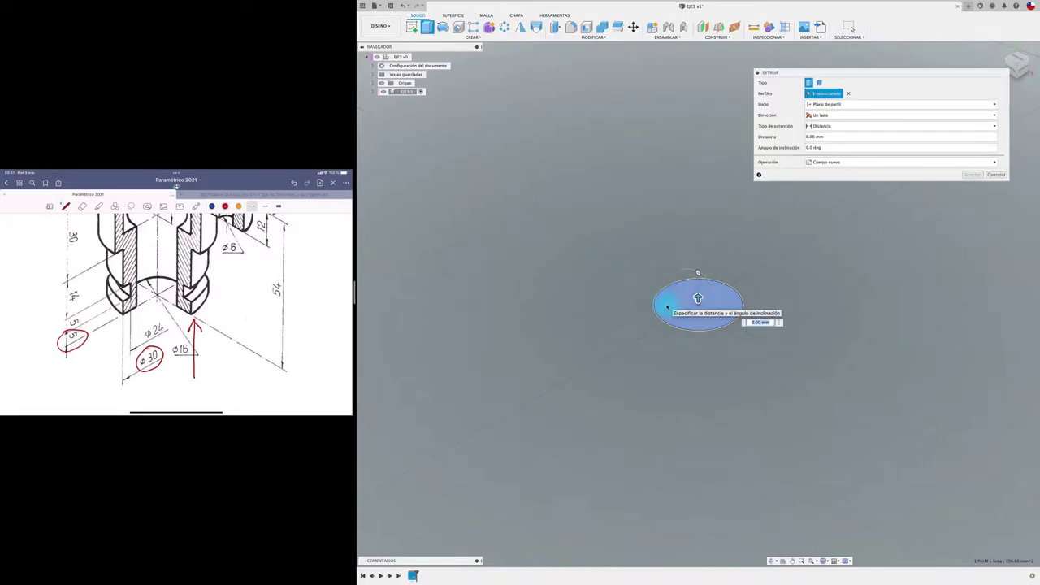
{"action": "left_click", "coordinate": [680, 306]}
{"action": "left_click", "coordinate": [671, 308]}
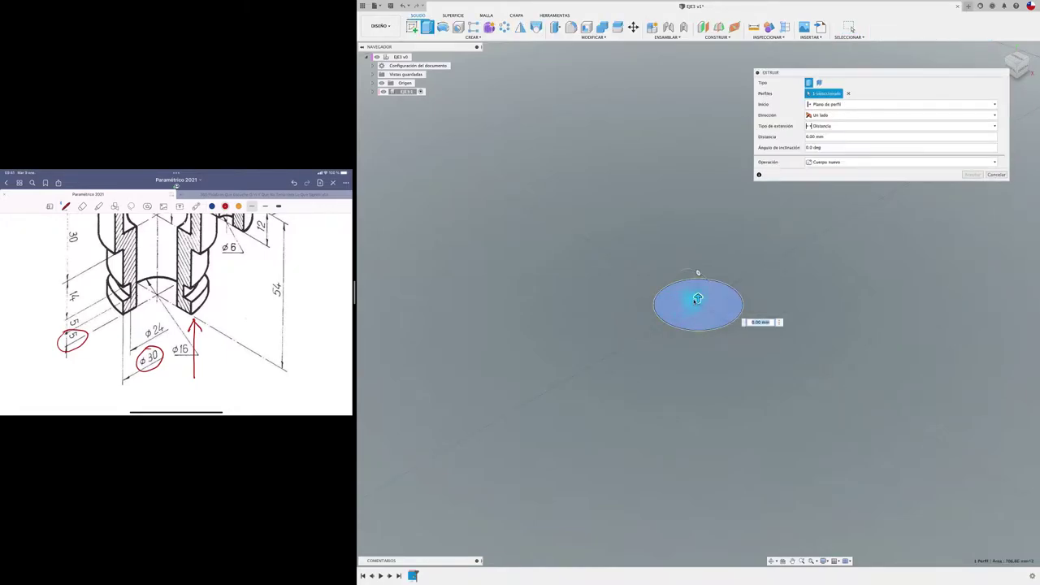
{"action": "left_click_drag", "start_coordinate": [698, 302], "coordinate": [697, 245]}
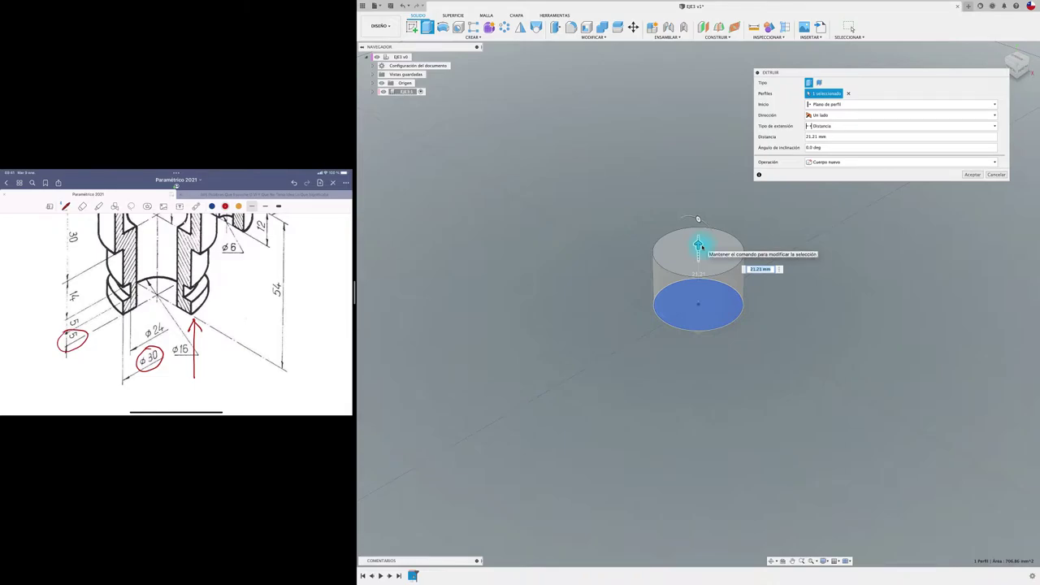
{"action": "type", "text": "5"}
{"action": "key", "text": "Return"}
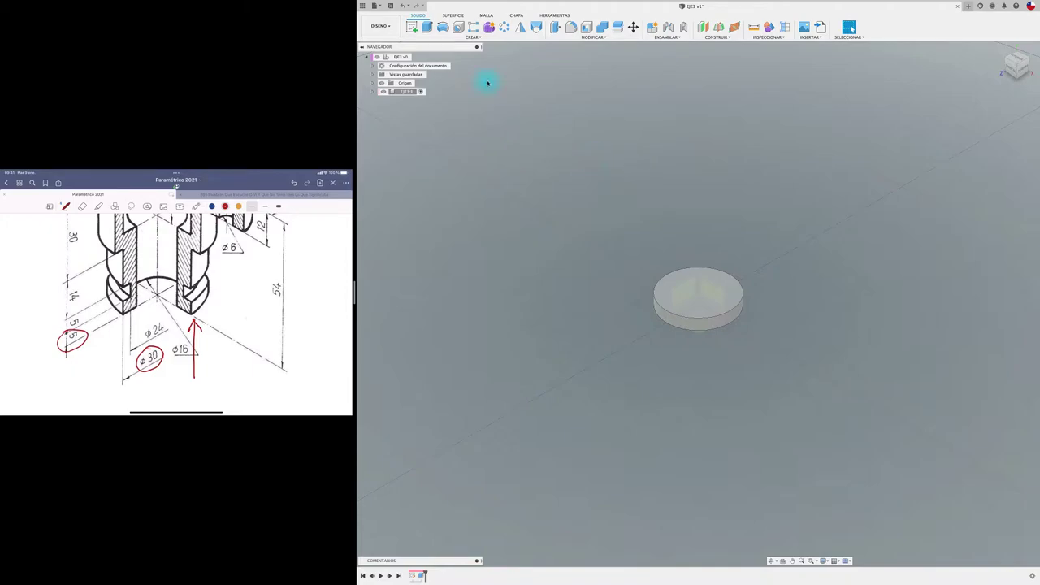
Save a new version of the design and tint the disc with its component colour.
{"action": "left_click", "coordinate": [390, 7]}
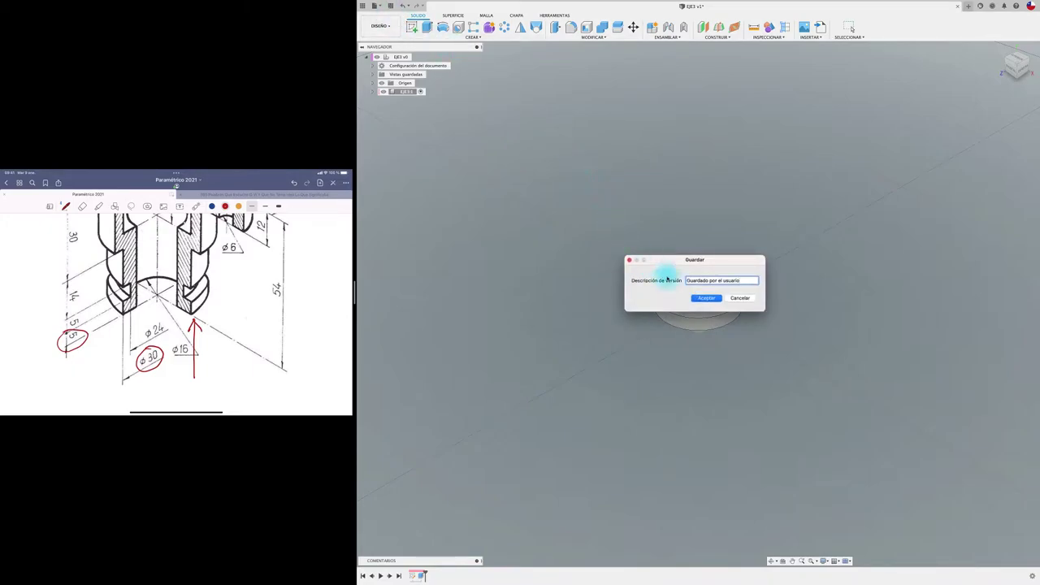
{"action": "left_click", "coordinate": [706, 298]}
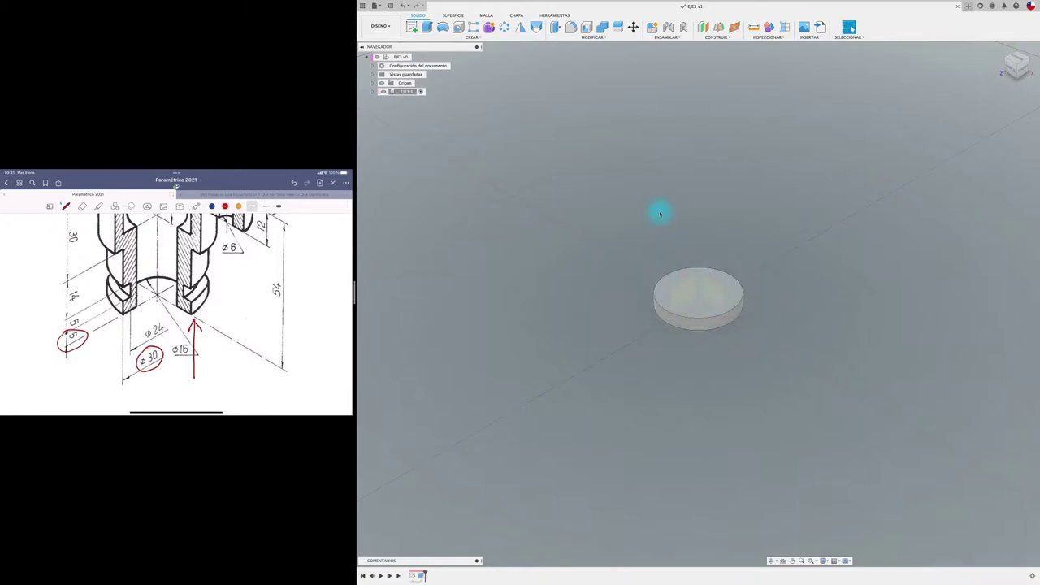
{"action": "left_click", "coordinate": [768, 27]}
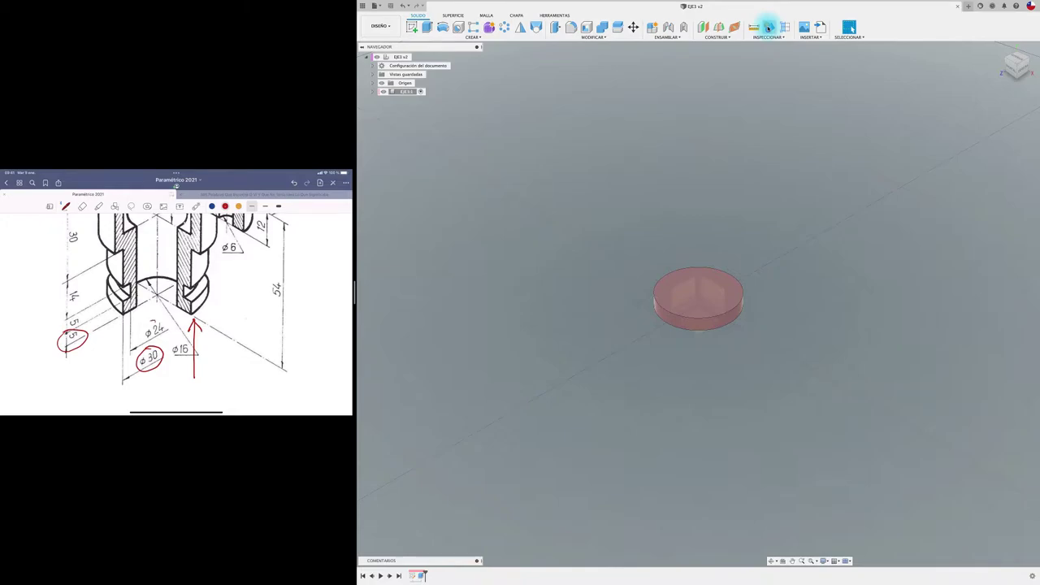
Circle the ø24 and 5 dimensions on the drawing, then sketch a 24 mm circle at the disc centre.
{"action": "left_click_drag", "start_coordinate": [151, 320], "coordinate": [156, 319]}
{"action": "left_click_drag", "start_coordinate": [74, 312], "coordinate": [66, 313]}
{"action": "left_click", "coordinate": [412, 27]}
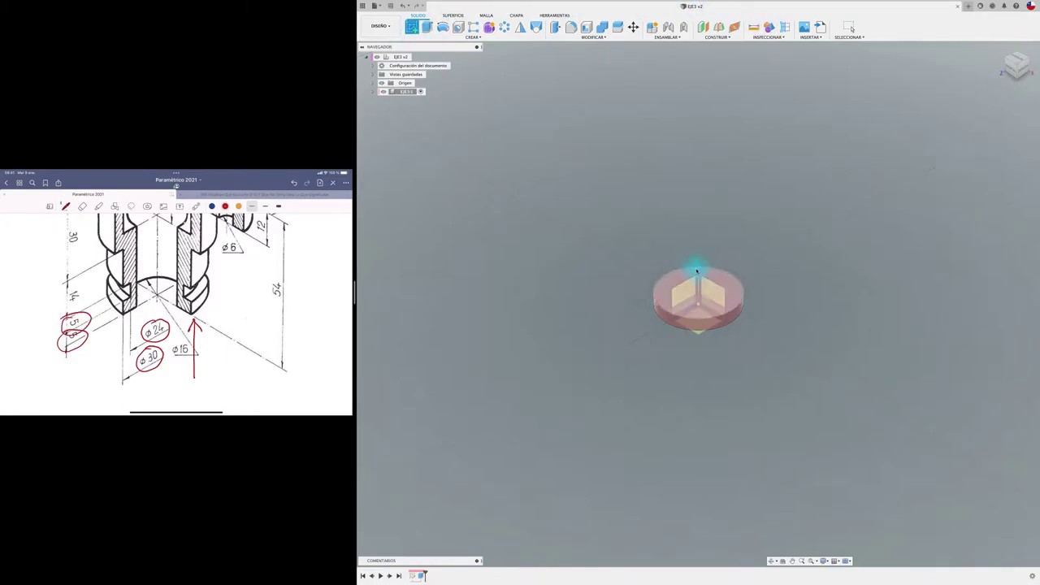
{"action": "left_click", "coordinate": [724, 279]}
{"action": "key", "text": "c"}
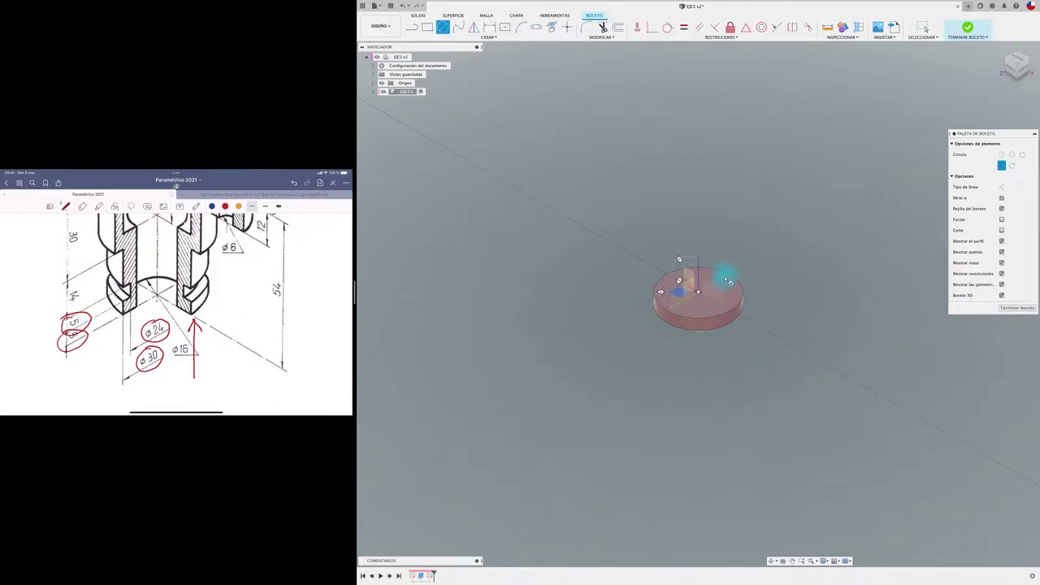
{"action": "left_click", "coordinate": [698, 291]}
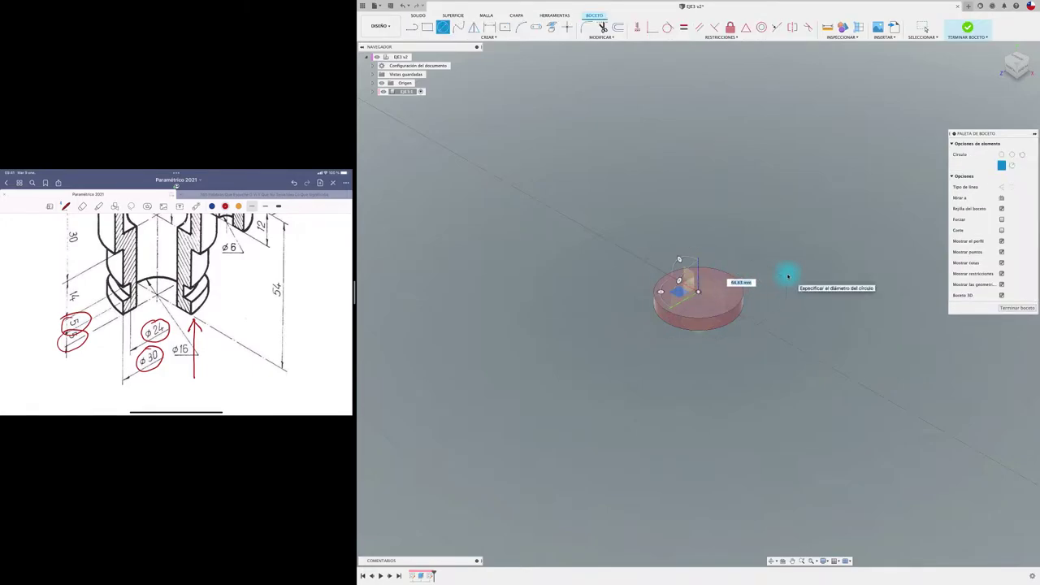
{"action": "type", "text": "24"}
{"action": "key", "text": "Return"}
{"action": "key", "text": "Escape"}
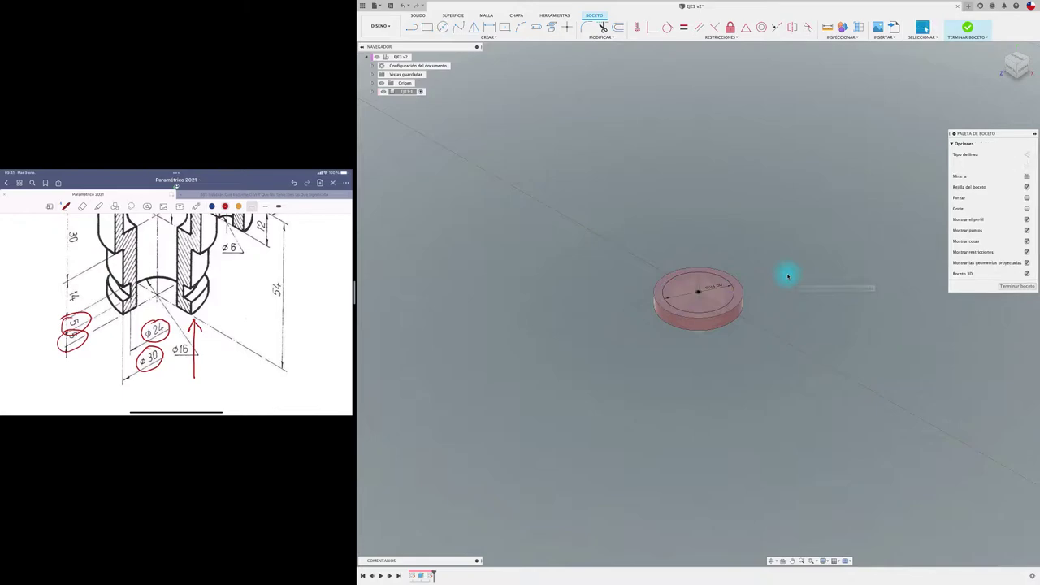
Extrude the 24 mm circle upward, joined to the disc as a step.
{"action": "key", "text": "e"}
{"action": "left_click", "coordinate": [715, 293]}
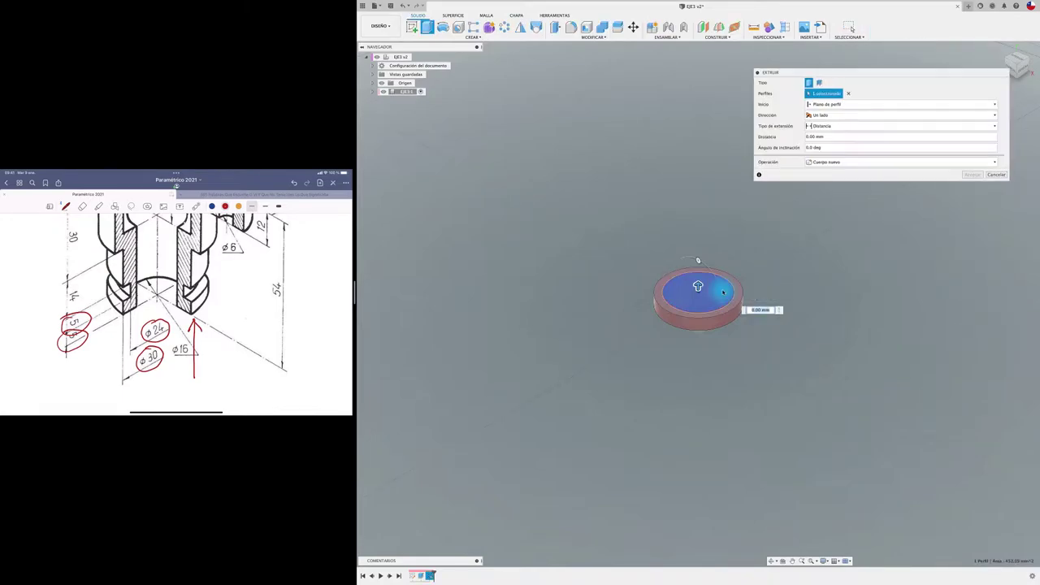
{"action": "left_click_drag", "start_coordinate": [697, 287], "coordinate": [697, 221]}
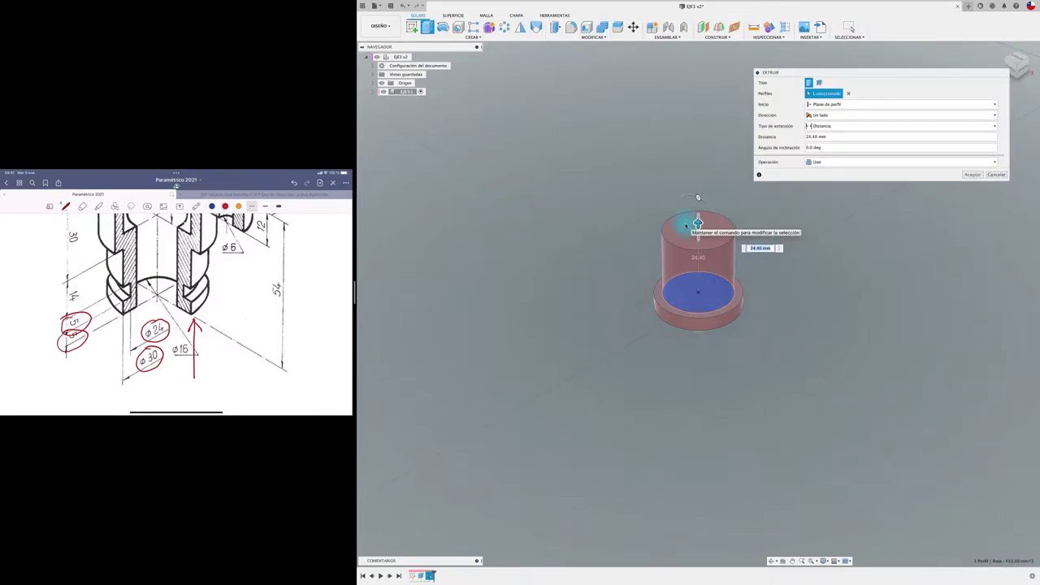
{"action": "right_click", "coordinate": [697, 221]}
{"action": "key", "text": "Escape"}
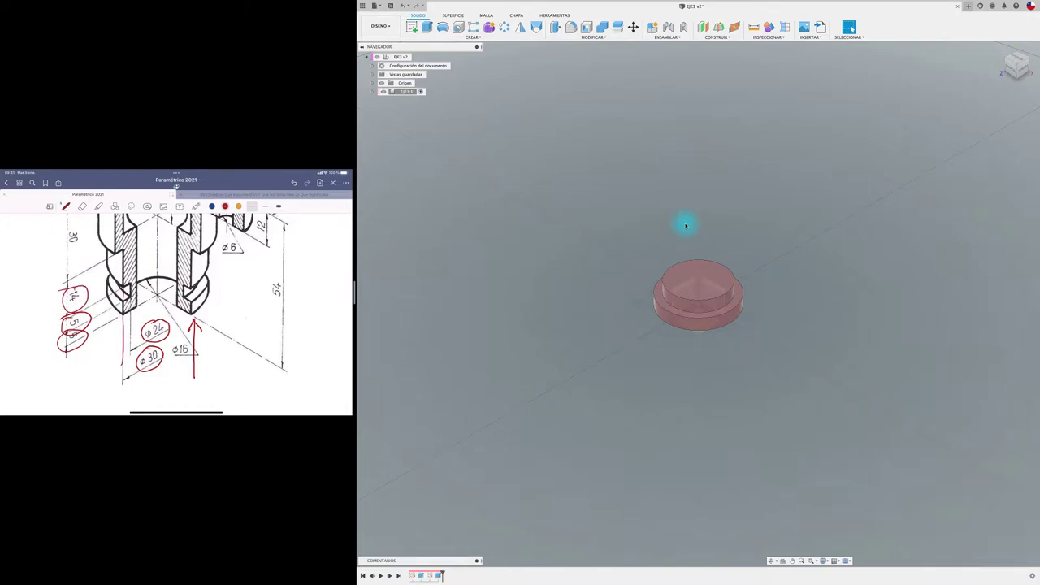
Sketch a 30 mm circle centred on the top face of the step.
{"action": "left_click", "coordinate": [412, 27]}
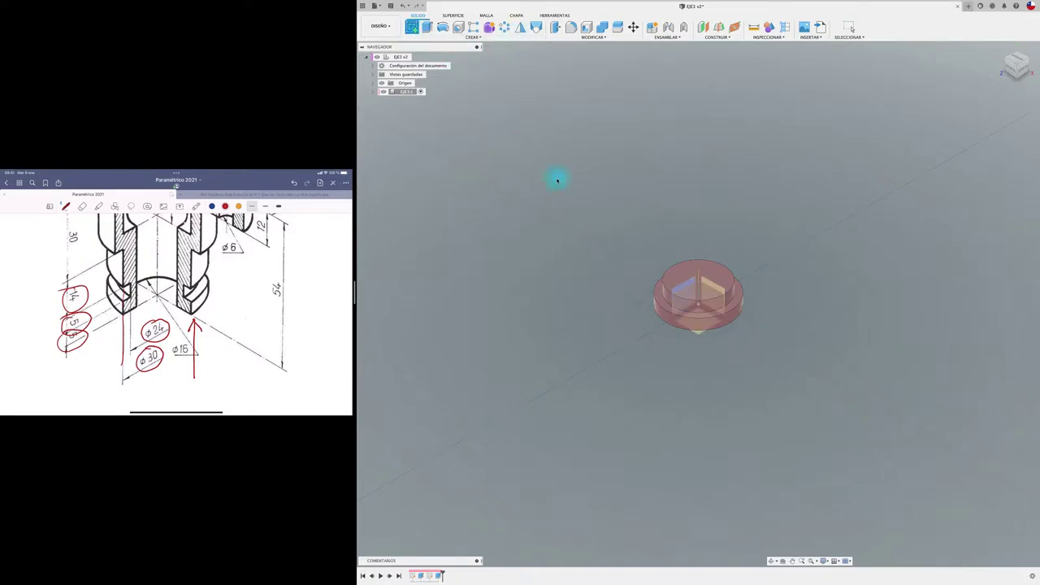
{"action": "left_click", "coordinate": [682, 275]}
{"action": "key", "text": "c"}
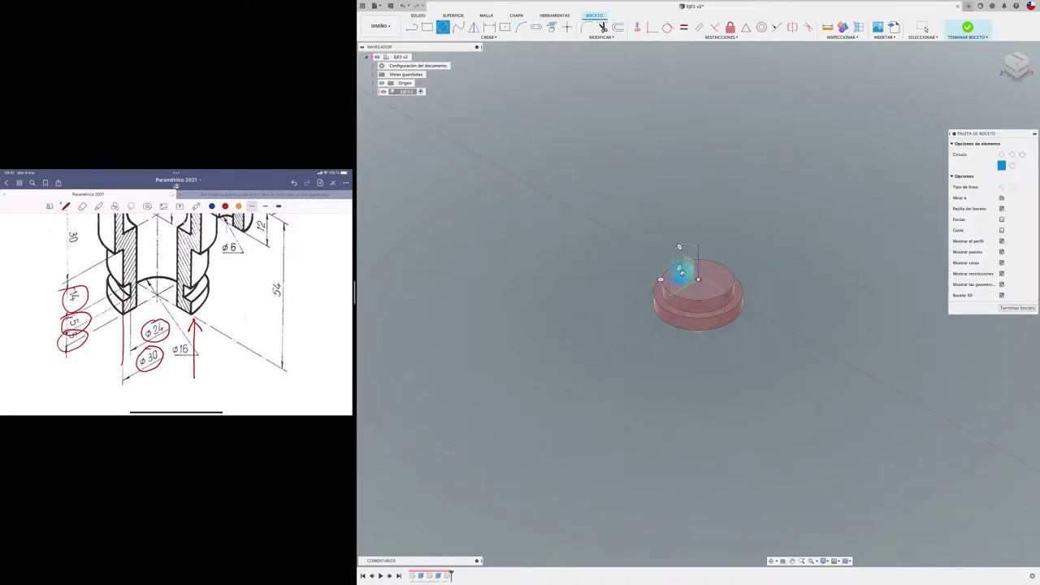
{"action": "left_click", "coordinate": [698, 279]}
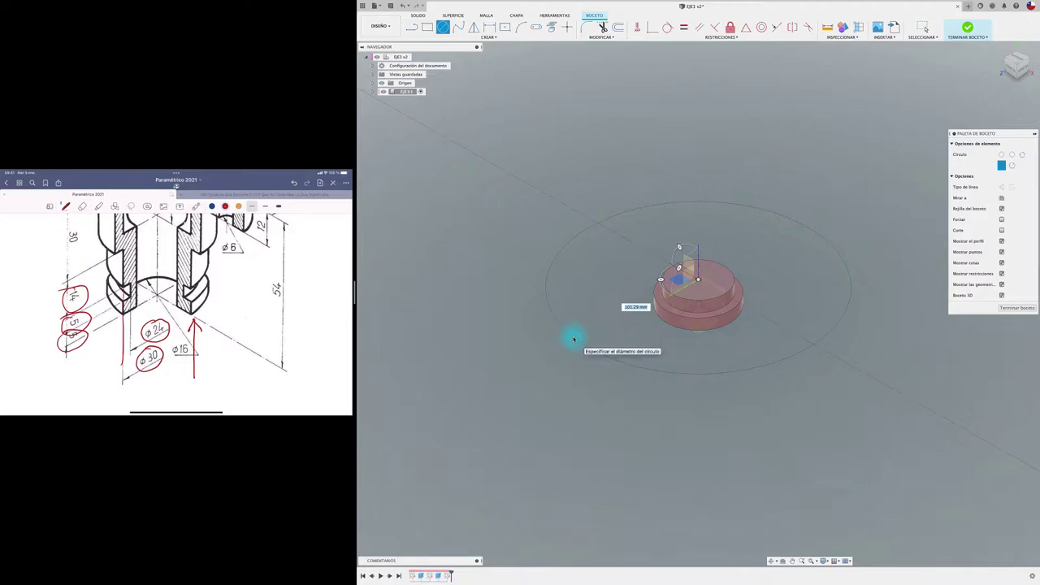
{"action": "type", "text": "30"}
{"action": "key", "text": "Return"}
{"action": "key", "text": "Escape"}
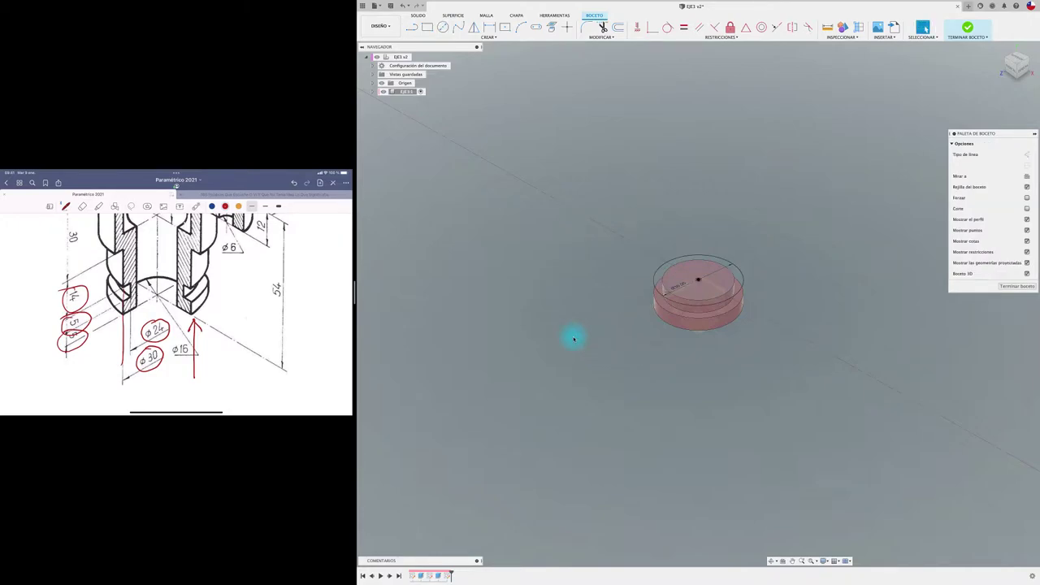
Extrude the outer ring and inner circle 14 mm upward, joined to the body.
{"action": "key", "text": "e"}
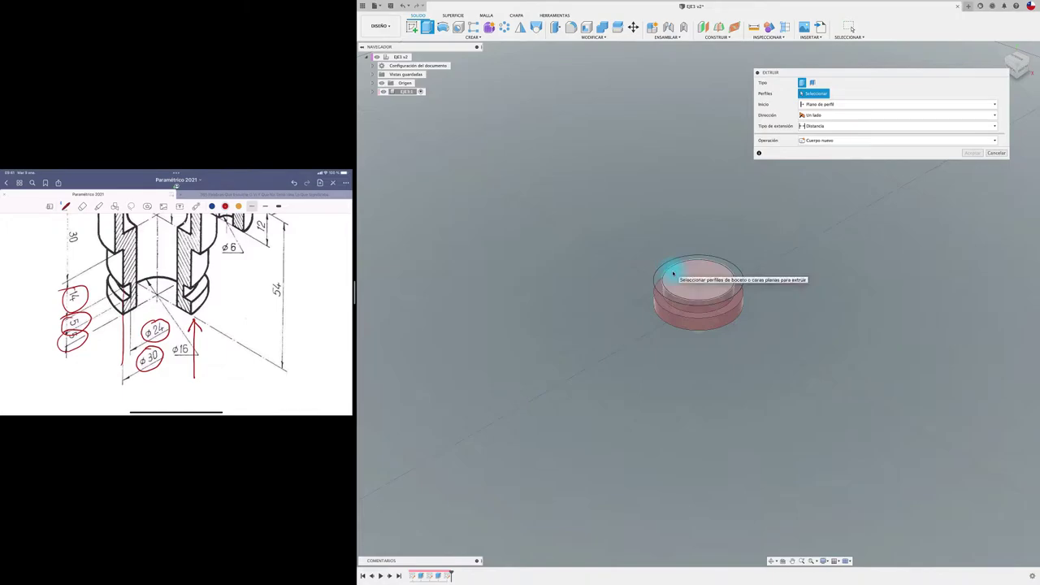
{"action": "left_click", "coordinate": [680, 266]}
{"action": "left_click", "coordinate": [684, 271]}
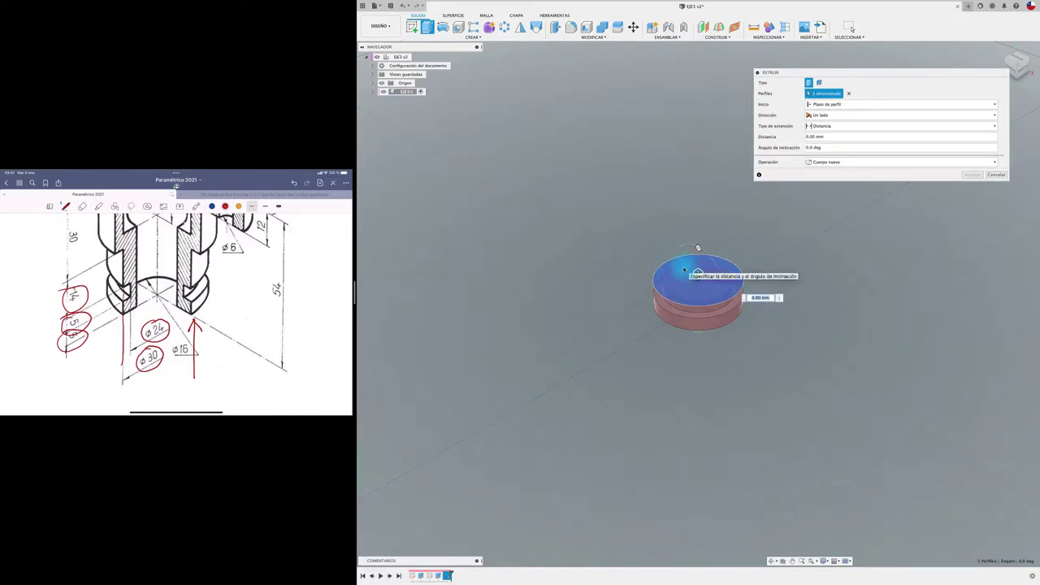
{"action": "left_click_drag", "start_coordinate": [698, 278], "coordinate": [697, 200]}
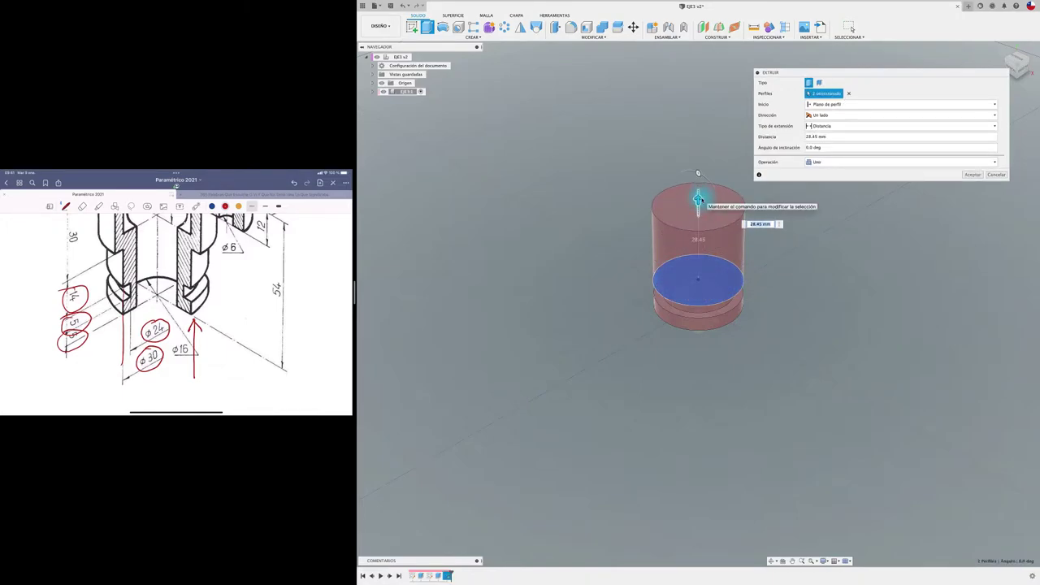
{"action": "type", "text": "14"}
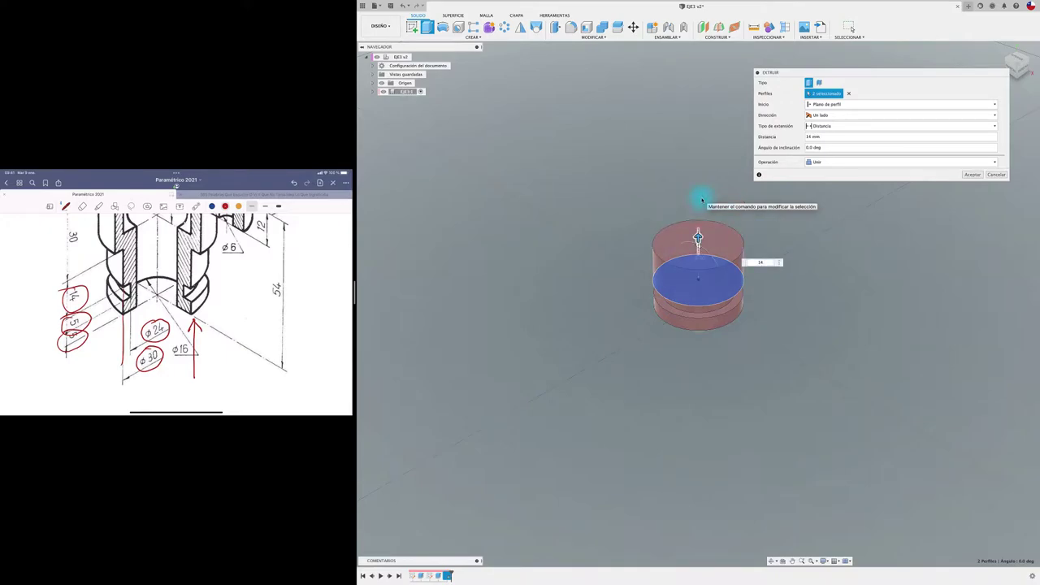
{"action": "key", "text": "Return"}
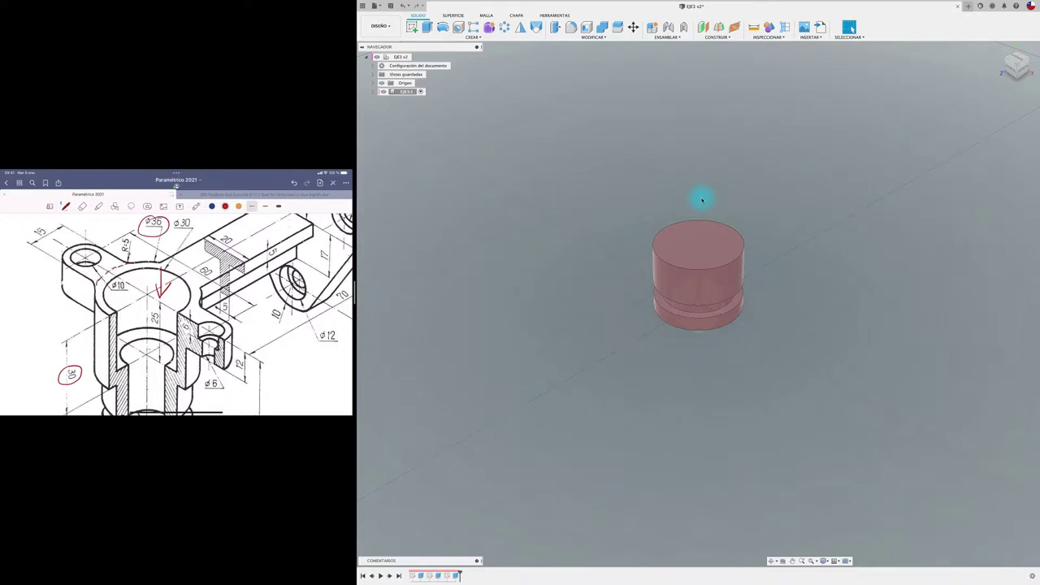
Sketch a 35 mm diameter circle centred on the cylinder's top face.
{"action": "left_click", "coordinate": [412, 27]}
{"action": "left_click", "coordinate": [674, 243]}
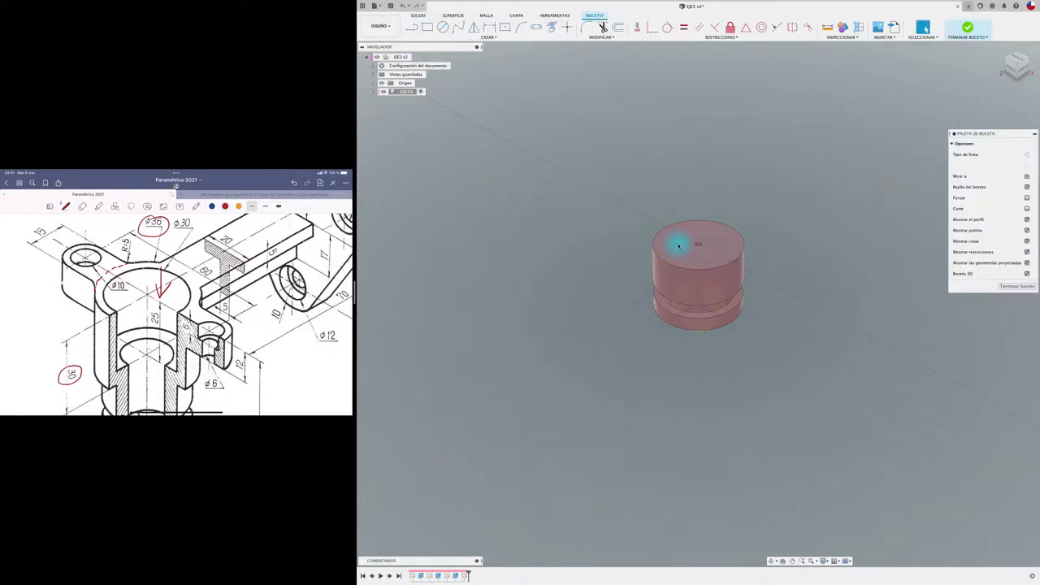
{"action": "key", "text": "c"}
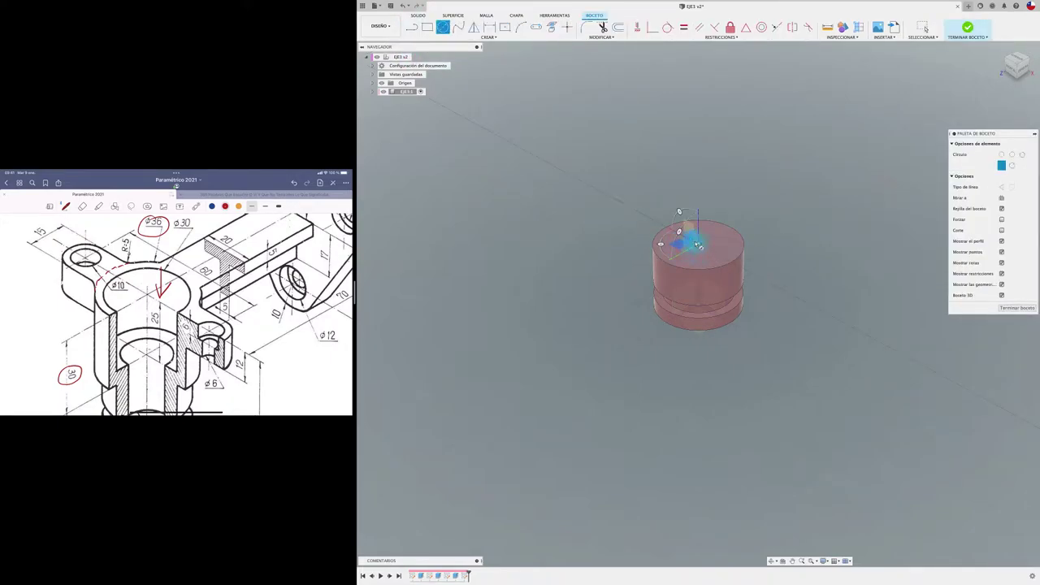
{"action": "left_click", "coordinate": [698, 244]}
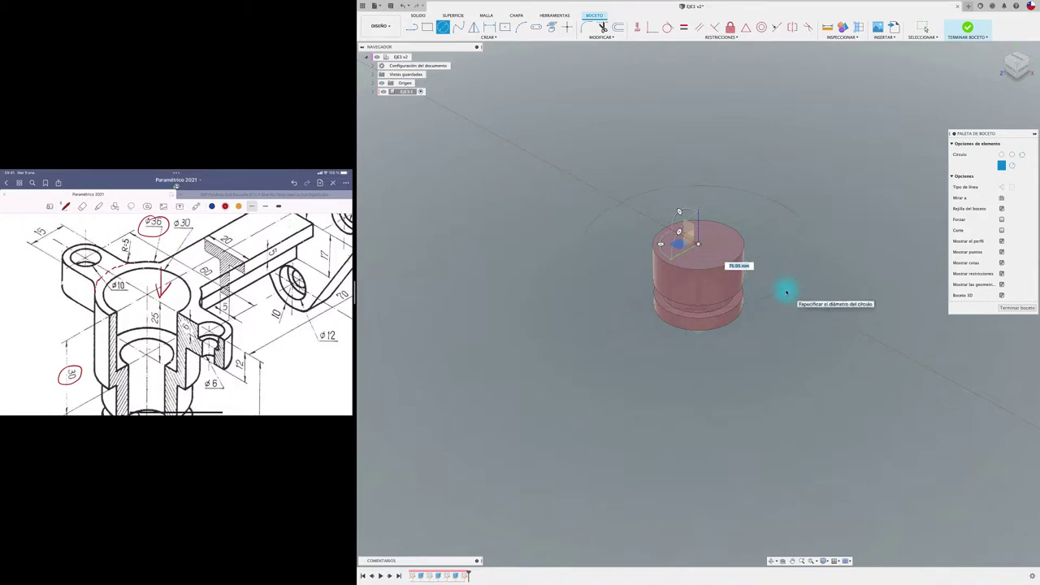
{"action": "type", "text": "35"}
{"action": "key", "text": "Return"}
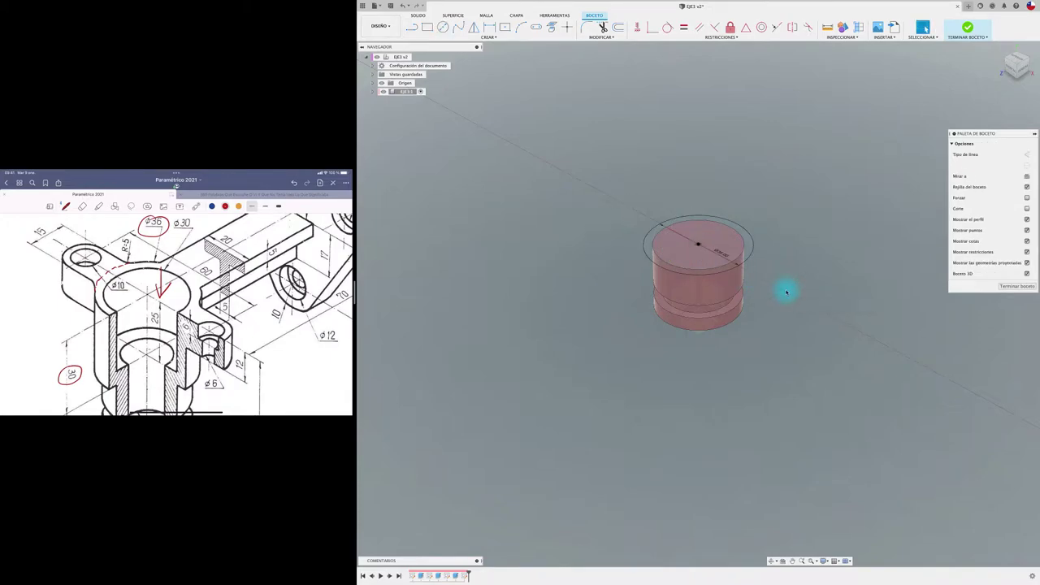
Extrude both top profiles about 27.68 mm upward, joined to the body.
{"action": "key", "text": "e"}
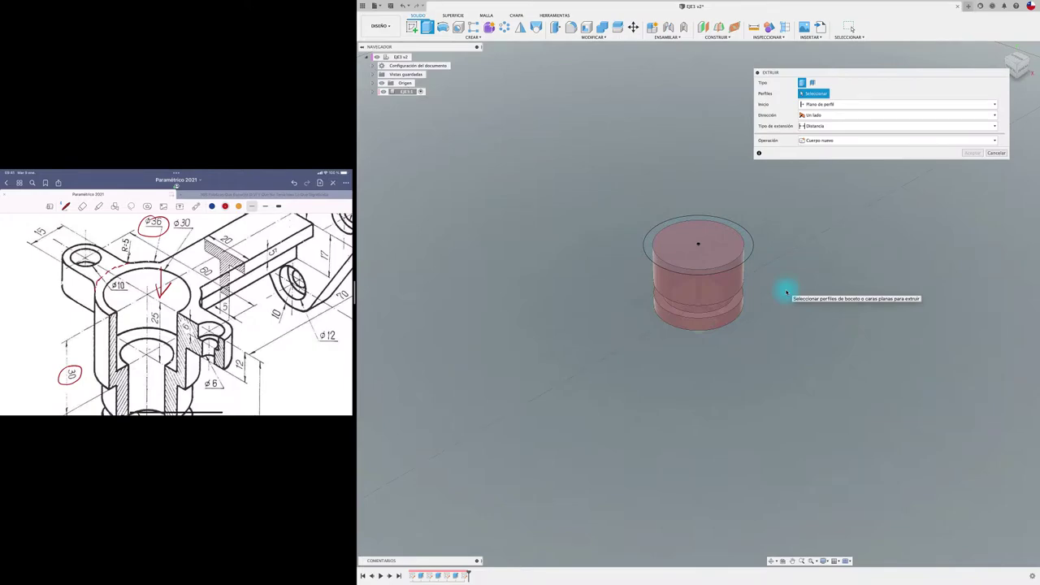
{"action": "left_click", "coordinate": [724, 257]}
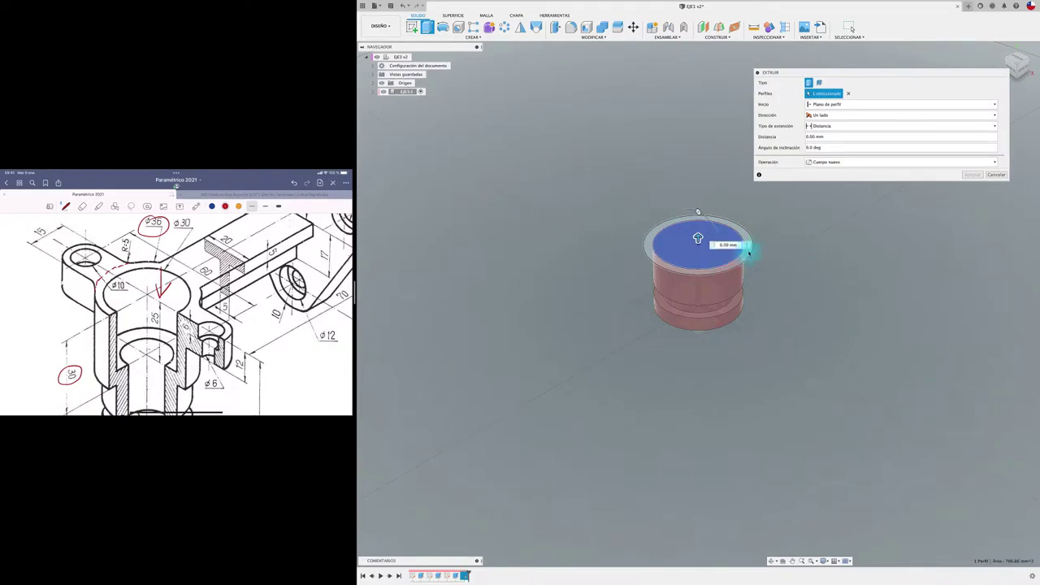
{"action": "left_click", "coordinate": [748, 255]}
{"action": "left_click_drag", "start_coordinate": [666, 217], "coordinate": [665, 146]}
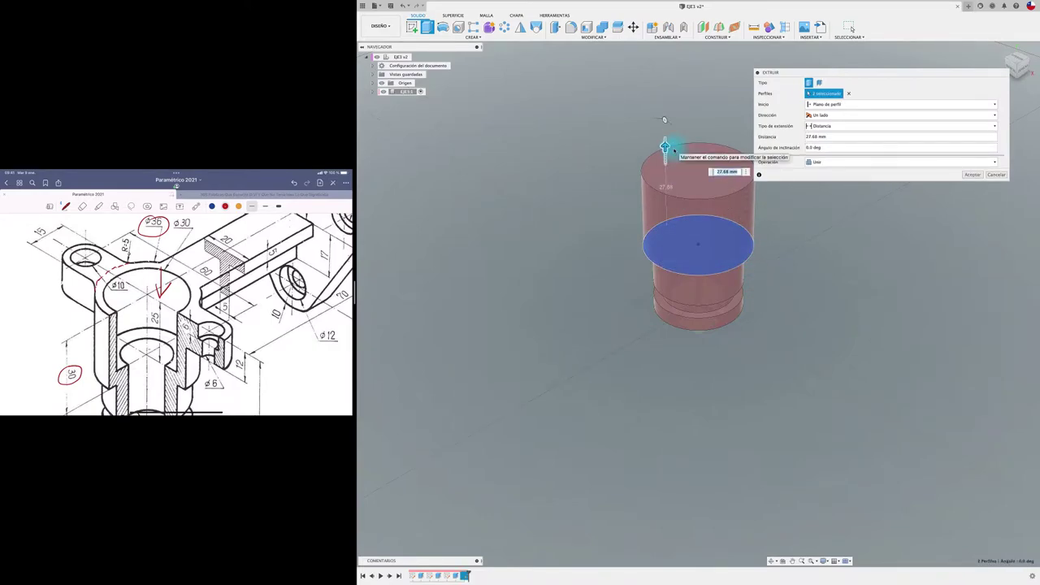
{"action": "key", "text": "Return"}
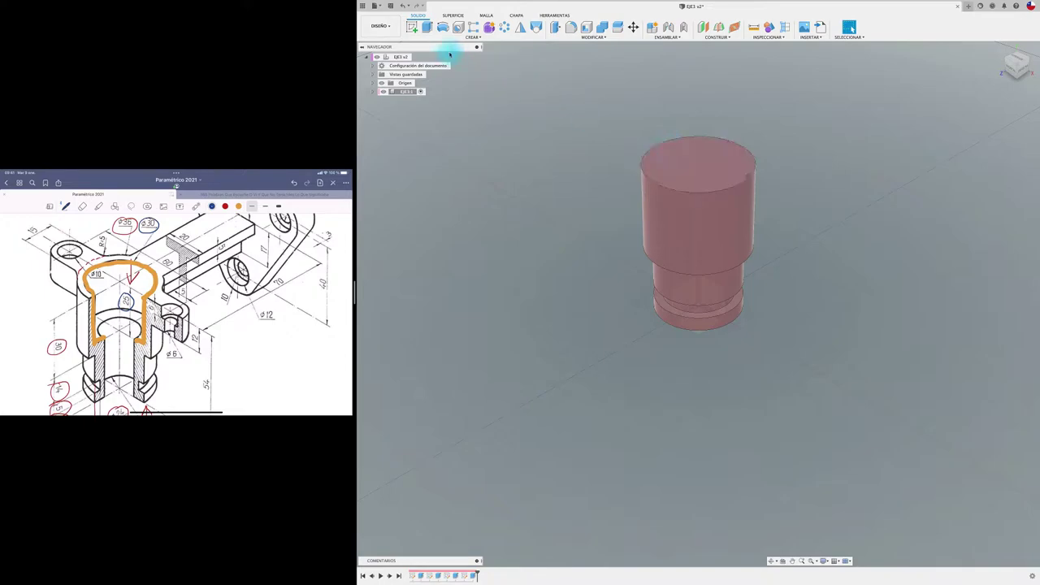
Sketch a 30 mm diameter circle centred on the part's top face.
{"action": "left_click", "coordinate": [412, 27]}
{"action": "left_click", "coordinate": [710, 158]}
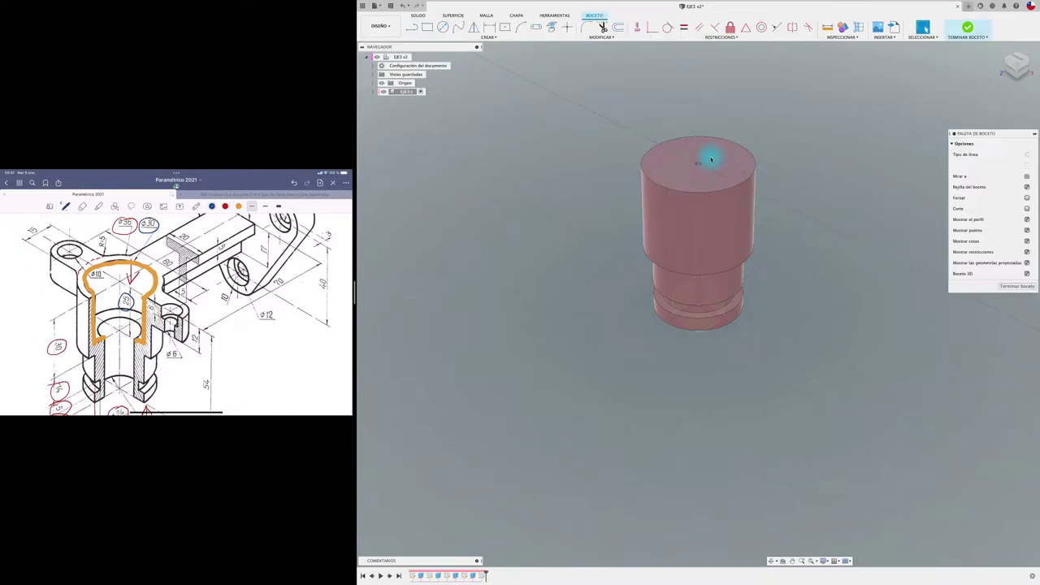
{"action": "key", "text": "c"}
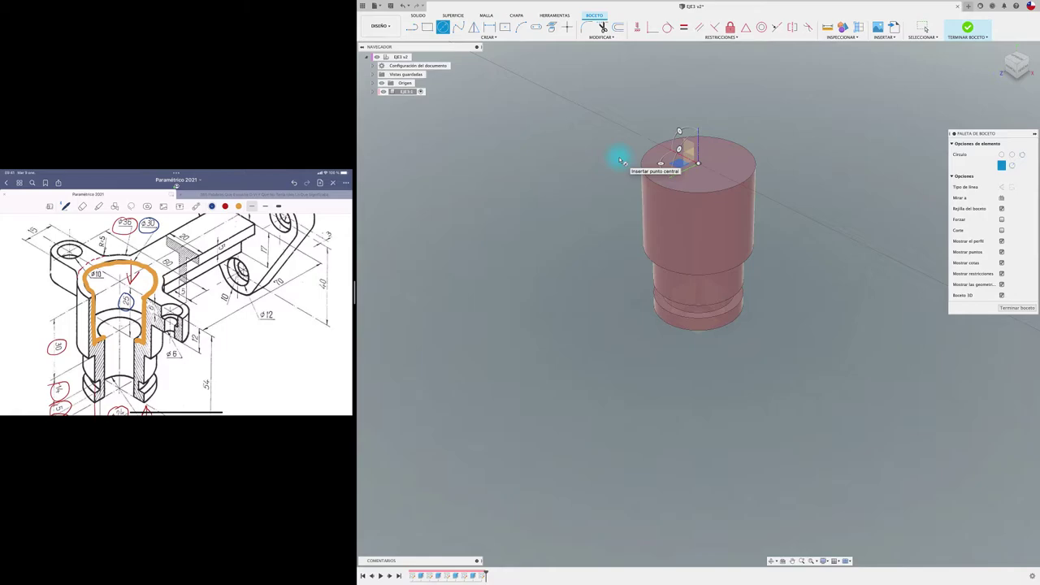
{"action": "left_click", "coordinate": [699, 165]}
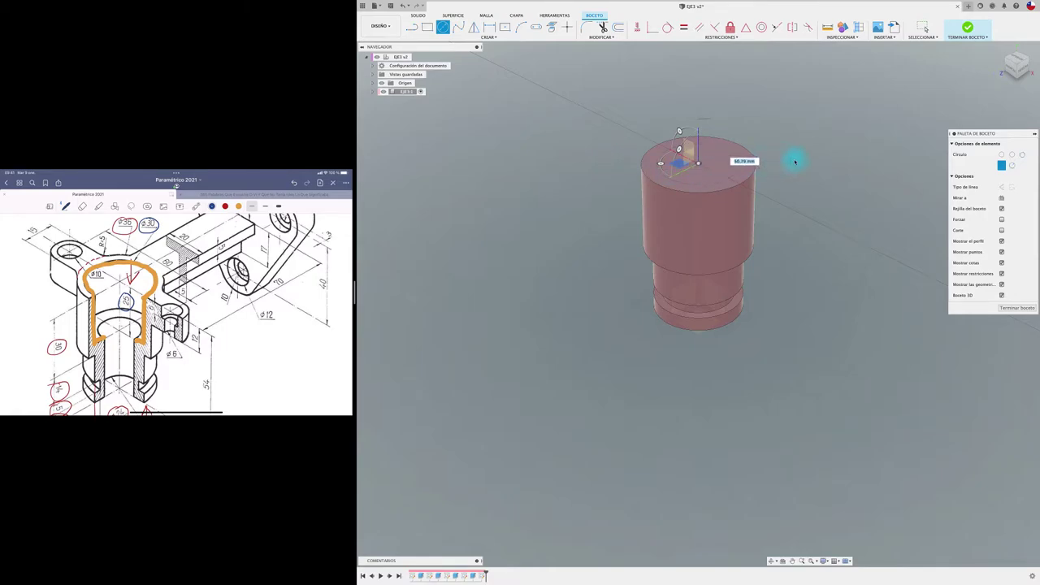
{"action": "type", "text": "30"}
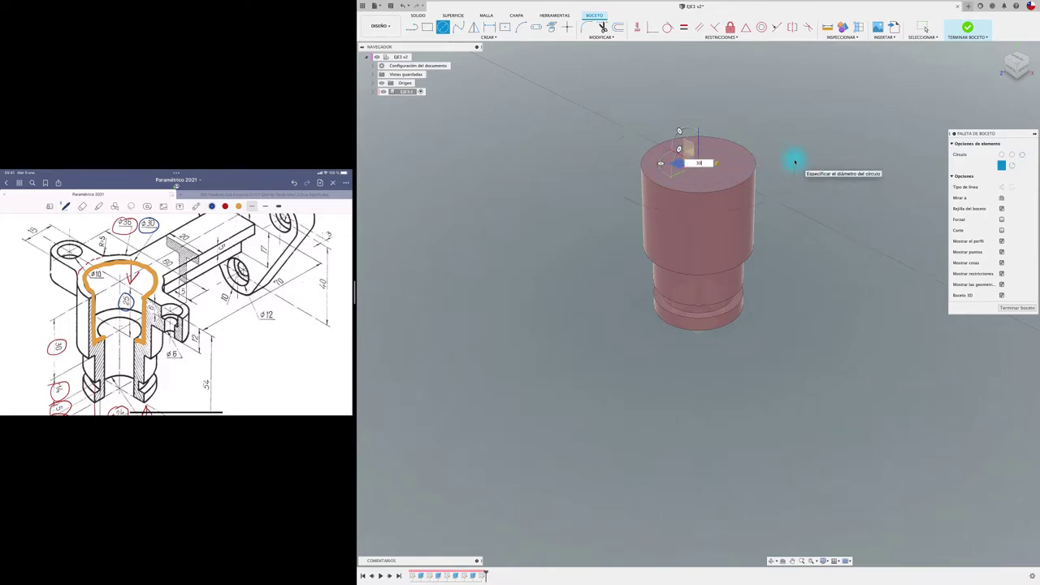
{"action": "key", "text": "Return"}
{"action": "key", "text": "Escape"}
Cut the 30 mm circle down about 23.94 mm to hollow the top.
{"action": "key", "text": "e"}
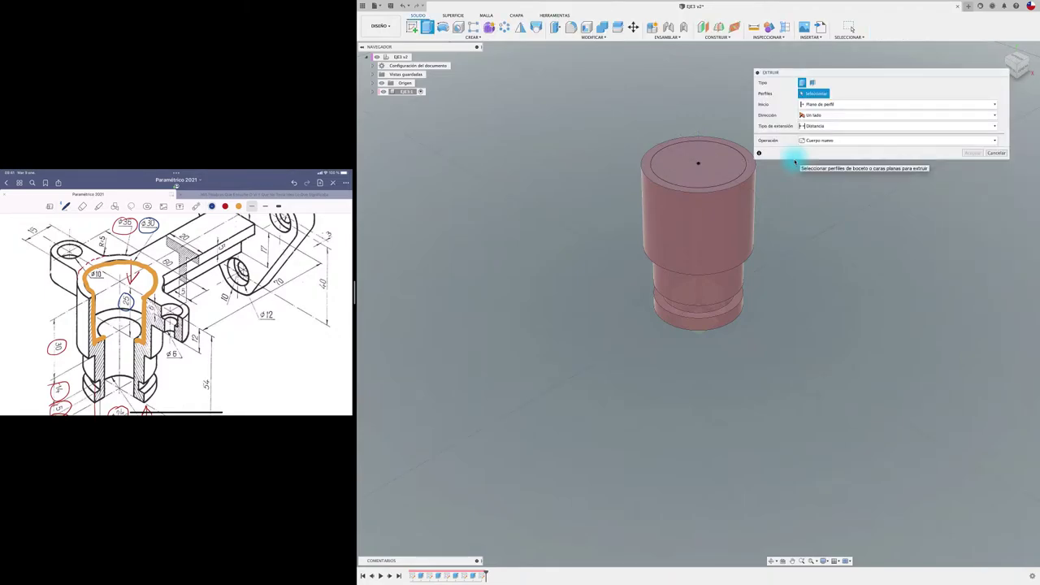
{"action": "left_click", "coordinate": [733, 166]}
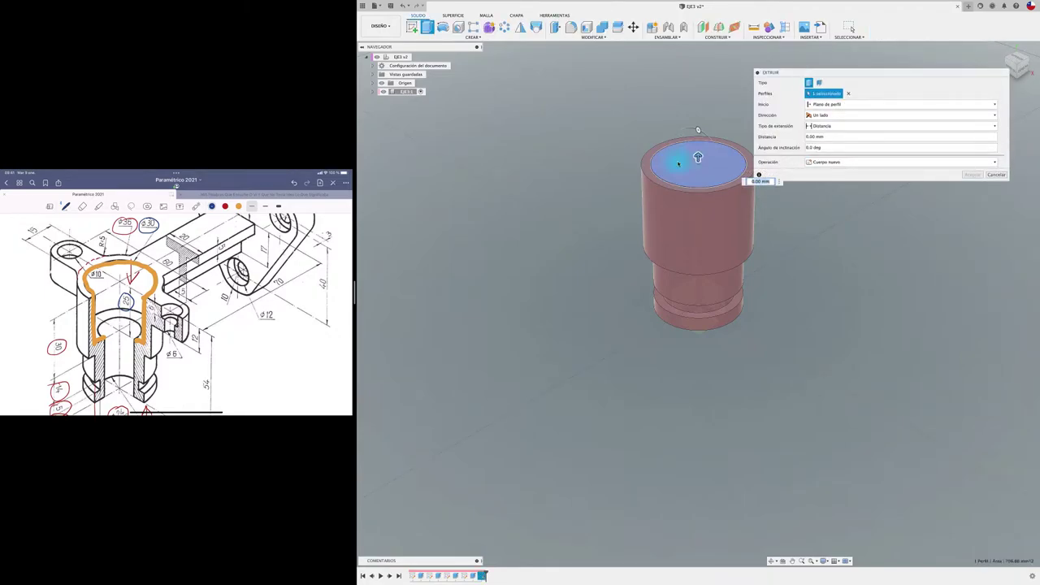
{"action": "left_click_drag", "start_coordinate": [697, 156], "coordinate": [697, 234]}
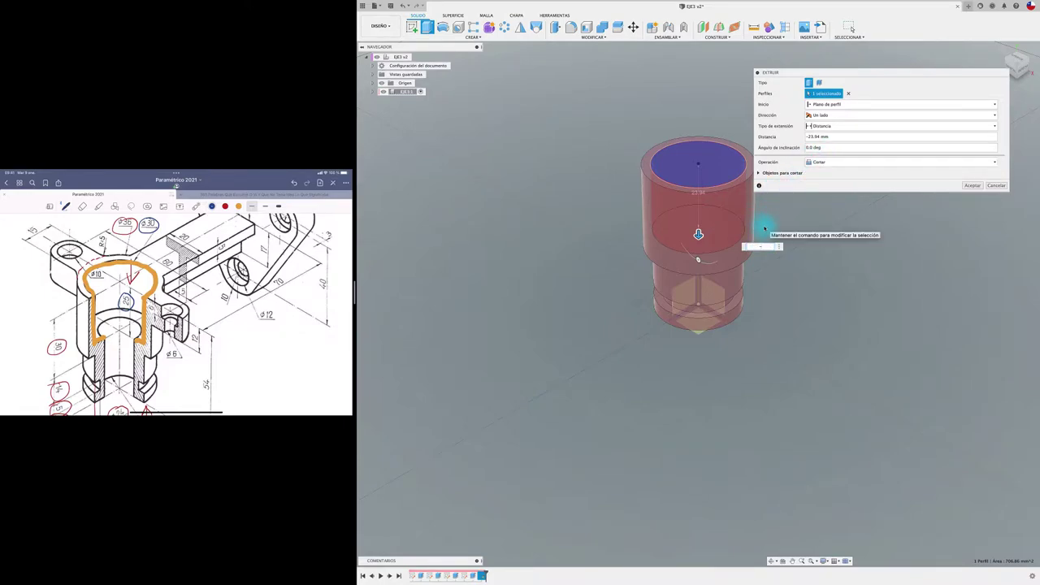
{"action": "type", "text": "-25"}
{"action": "key", "text": "Return"}
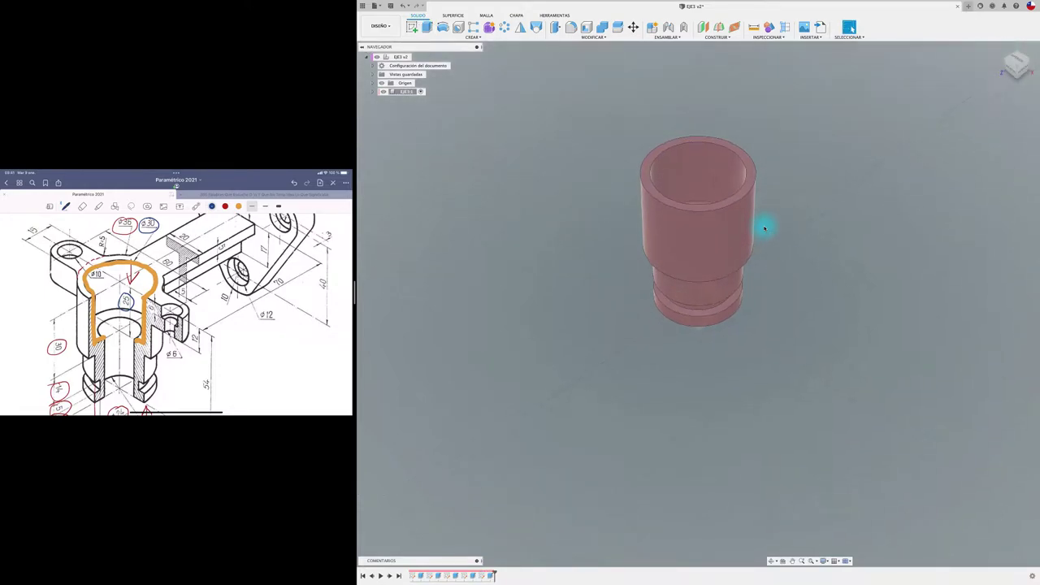
Trace both sides of the bore in thick orange on the drawing and circle ø16.
{"action": "scroll", "coordinate": [763, 228], "scroll_direction": "up", "scroll_amount": 3}
{"action": "scroll", "coordinate": [763, 228], "scroll_direction": "up", "scroll_amount": 3, "text": "shift"}
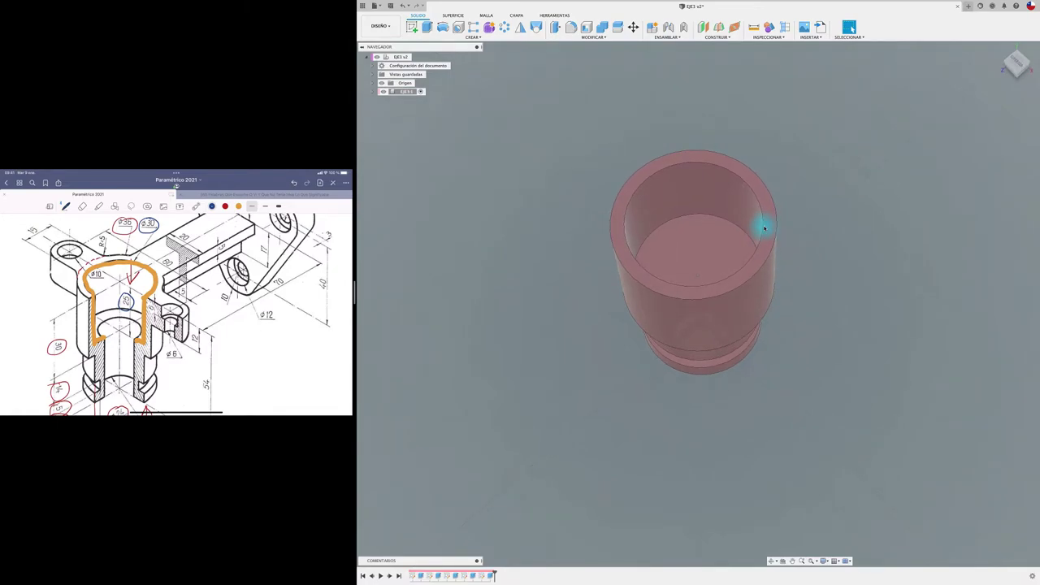
{"action": "left_click", "coordinate": [238, 206]}
{"action": "left_click", "coordinate": [278, 205]}
{"action": "mouse_move", "coordinate": [99, 329]}
{"action": "left_mouse_down"}
{"action": "mouse_move", "coordinate": [133, 317]}
{"action": "mouse_move", "coordinate": [133, 396]}
{"action": "left_mouse_up"}
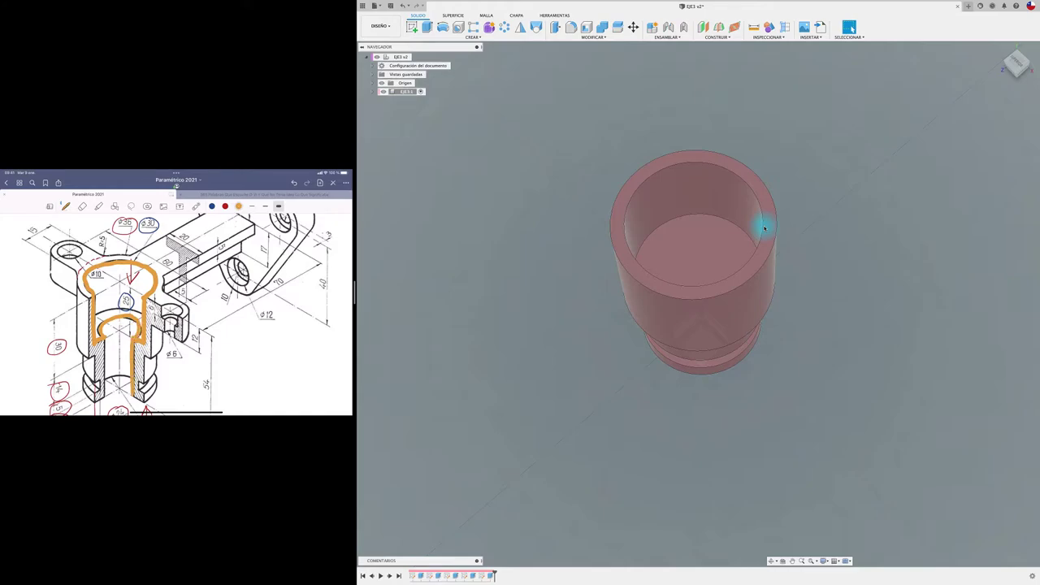
{"action": "left_click_drag", "start_coordinate": [105, 340], "coordinate": [106, 398]}
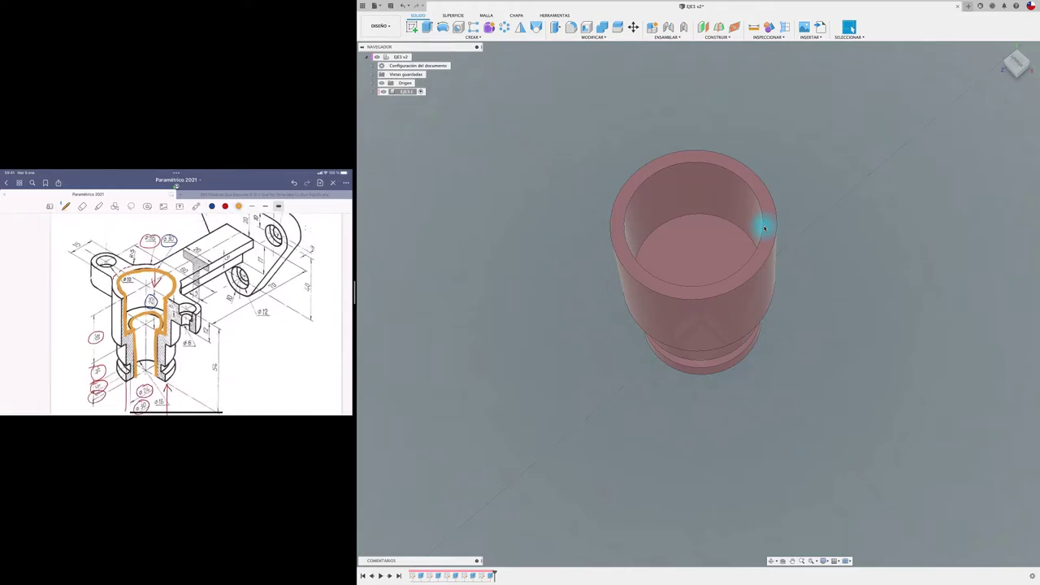
{"action": "scroll", "coordinate": [176, 313], "scroll_direction": "down", "scroll_amount": 2}
{"action": "mouse_move", "coordinate": [140, 378]}
{"action": "left_mouse_down"}
{"action": "mouse_move", "coordinate": [125, 392]}
{"action": "mouse_move", "coordinate": [154, 379]}
{"action": "left_mouse_up"}
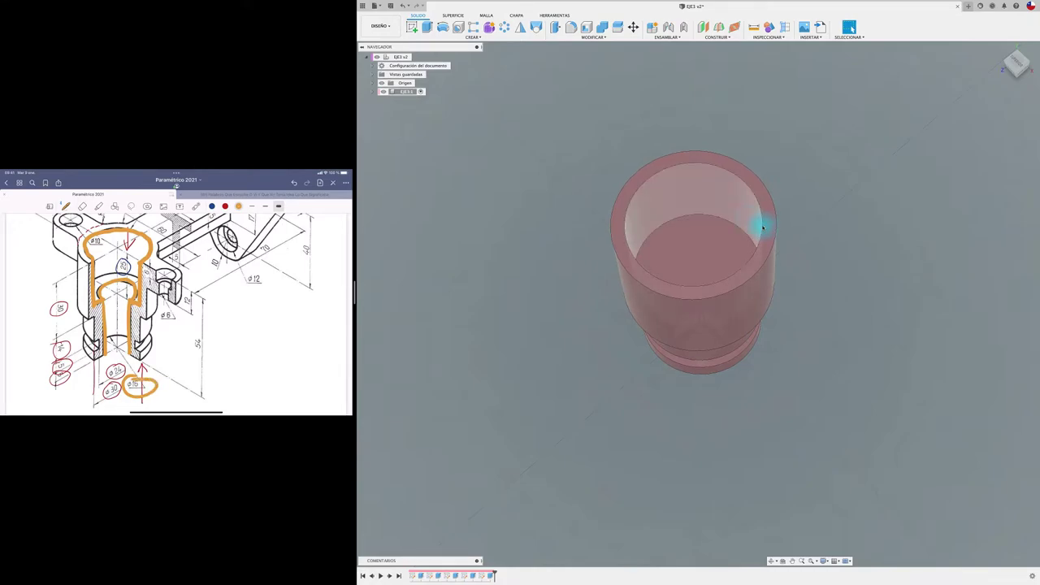
Sketch a 16 mm circle centred on the cup's inner bottom.
{"action": "left_click", "coordinate": [415, 28]}
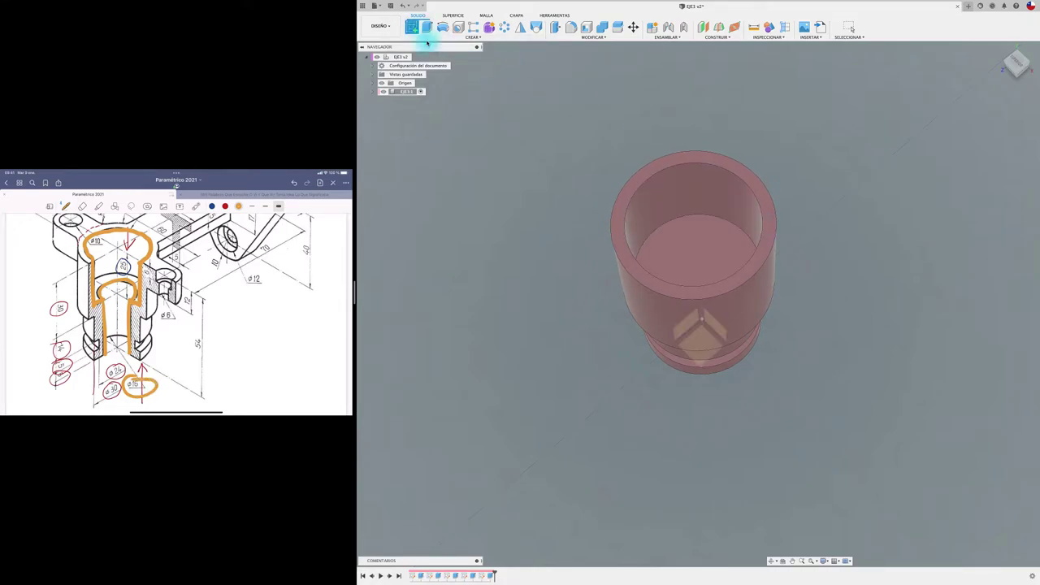
{"action": "left_click", "coordinate": [679, 237]}
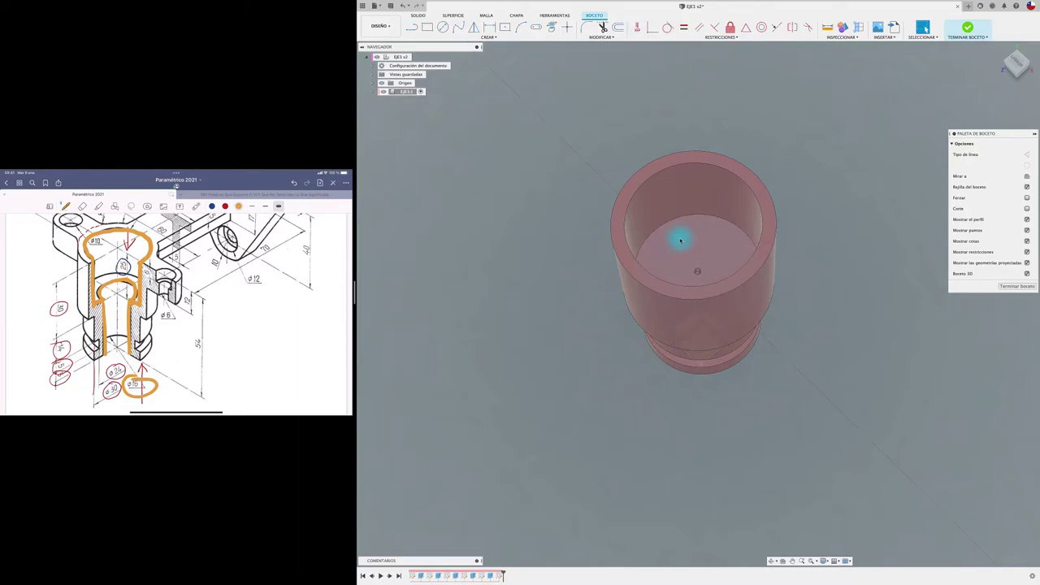
{"action": "key", "text": "c"}
{"action": "left_click", "coordinate": [696, 271]}
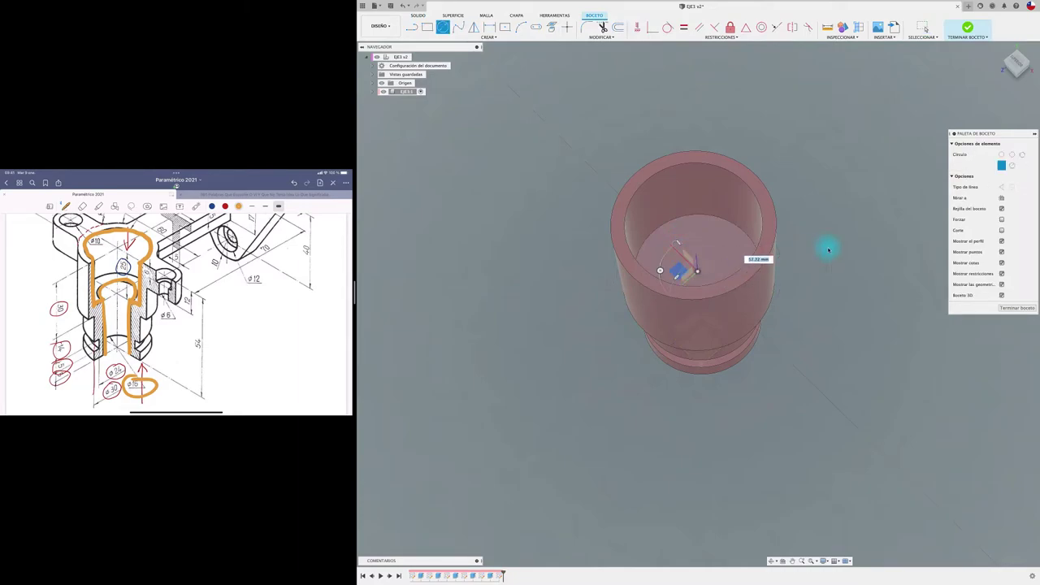
{"action": "type", "text": "16"}
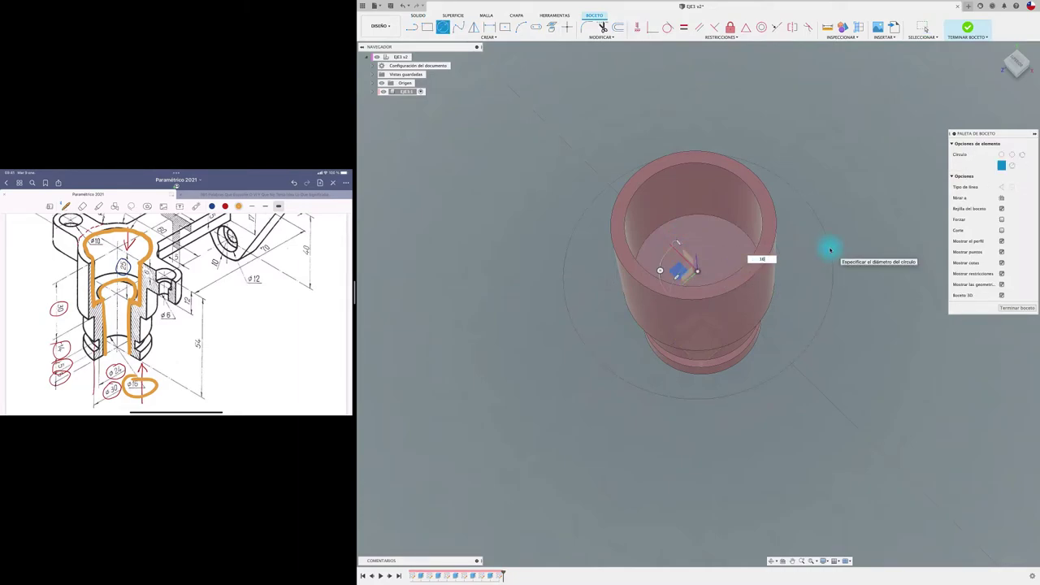
{"action": "key", "text": "Return"}
Cut the 16 mm circle deep down through the part to open the bore.
{"action": "key", "text": "e"}
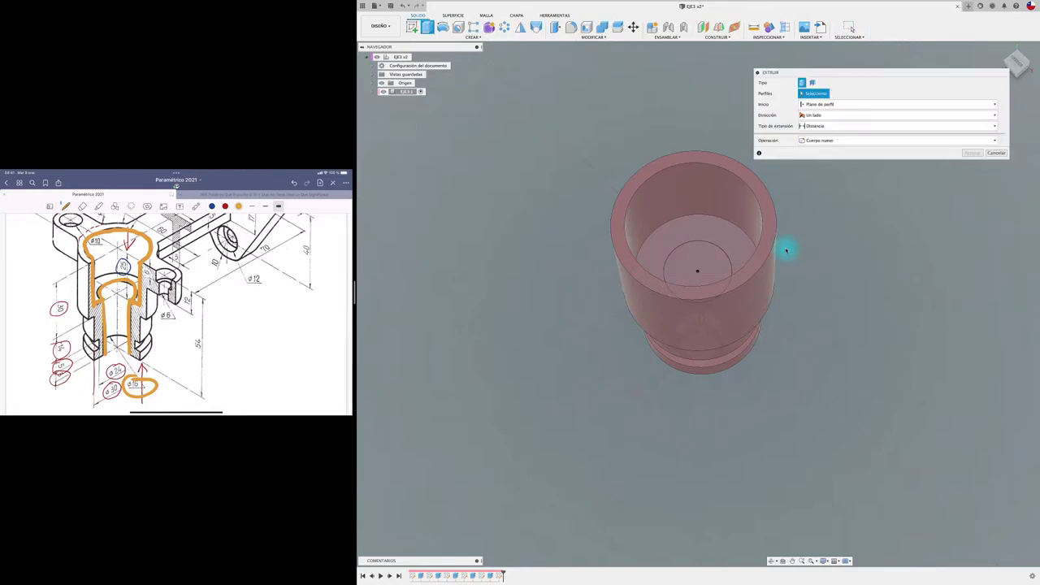
{"action": "left_click", "coordinate": [714, 262]}
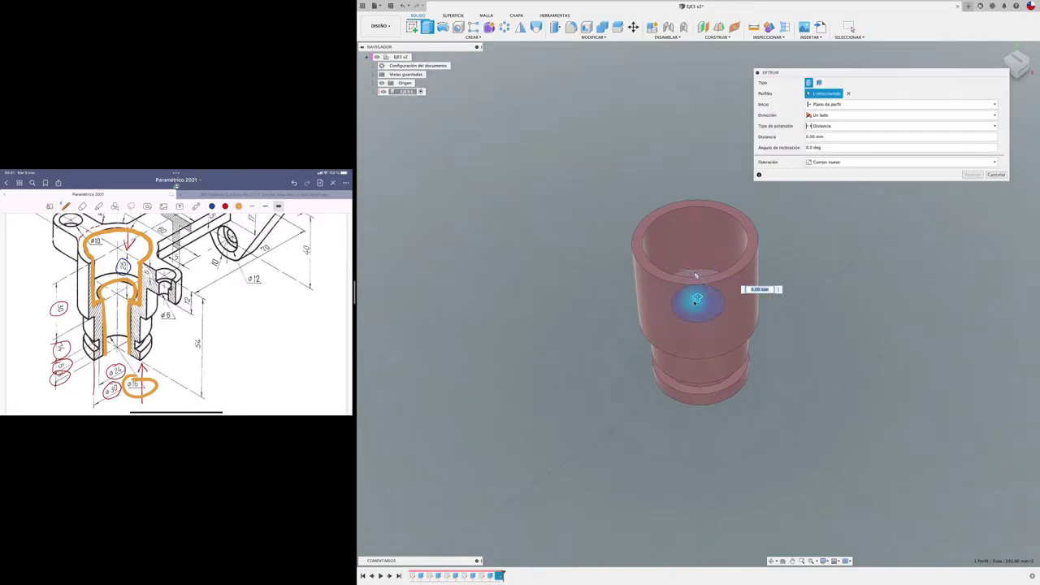
{"action": "left_click_drag", "start_coordinate": [697, 292], "coordinate": [705, 511]}
{"action": "middle_click_drag", "start_coordinate": [701, 442], "coordinate": [713, 425], "text": "shift"}
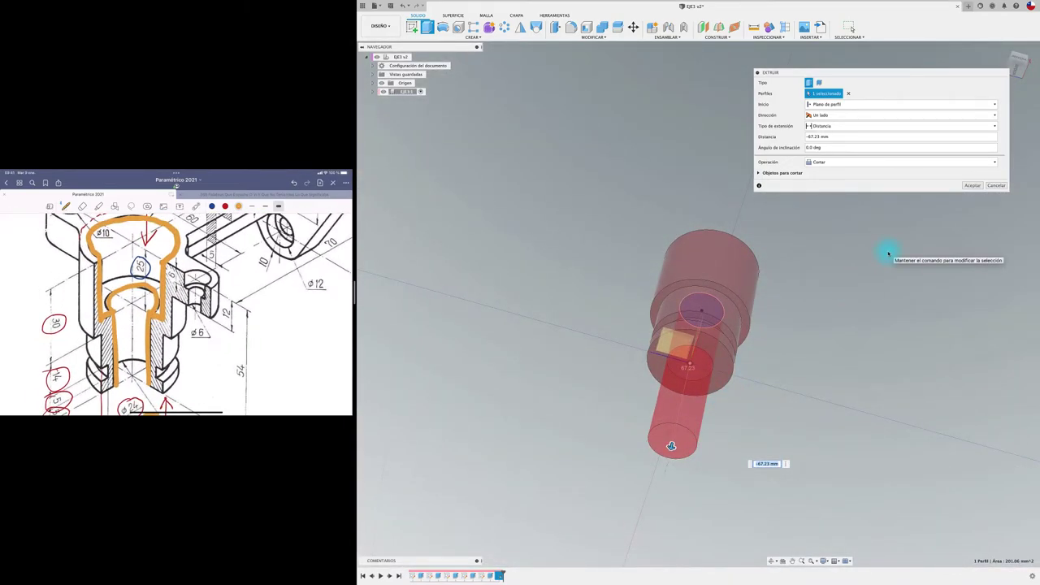
{"action": "scroll", "coordinate": [887, 252], "scroll_direction": "up", "scroll_amount": 5}
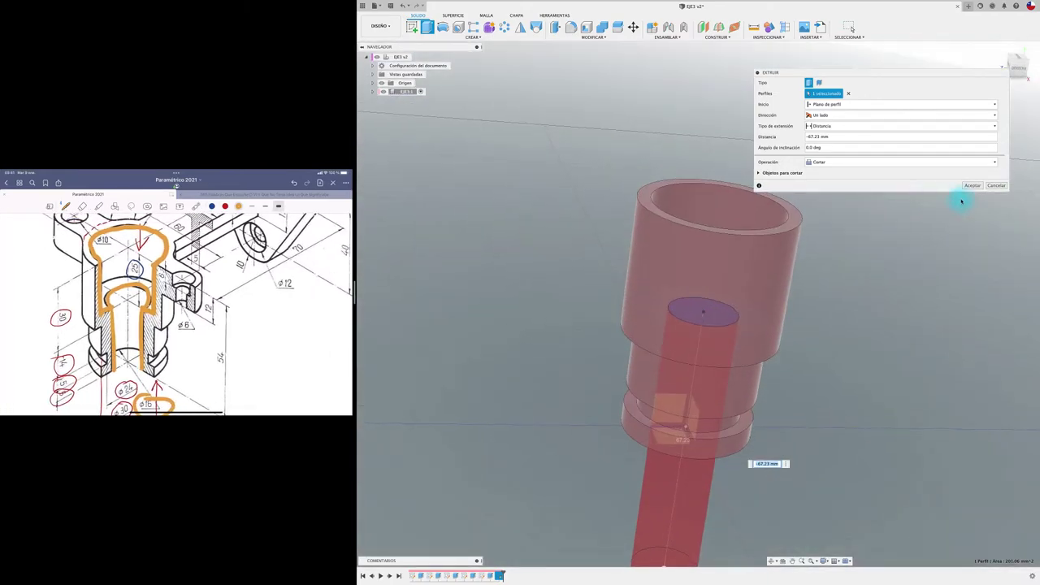
{"action": "left_click", "coordinate": [972, 187]}
{"action": "middle_click_drag", "start_coordinate": [864, 237], "coordinate": [605, 154], "text": "shift"}
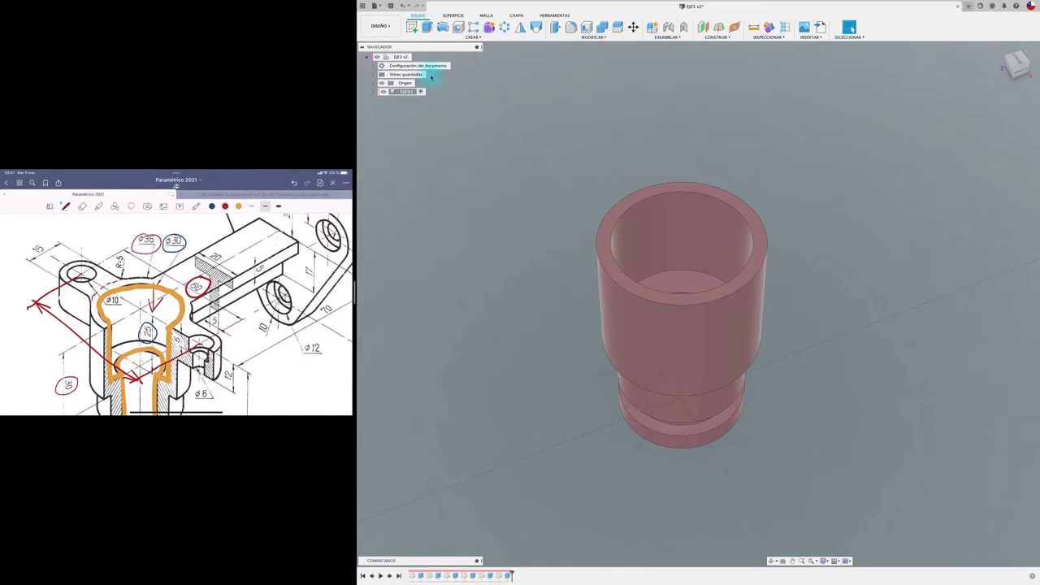
Start a sketch on the cup's top face viewed from above with the axis horizontal.
{"action": "left_click", "coordinate": [411, 28]}
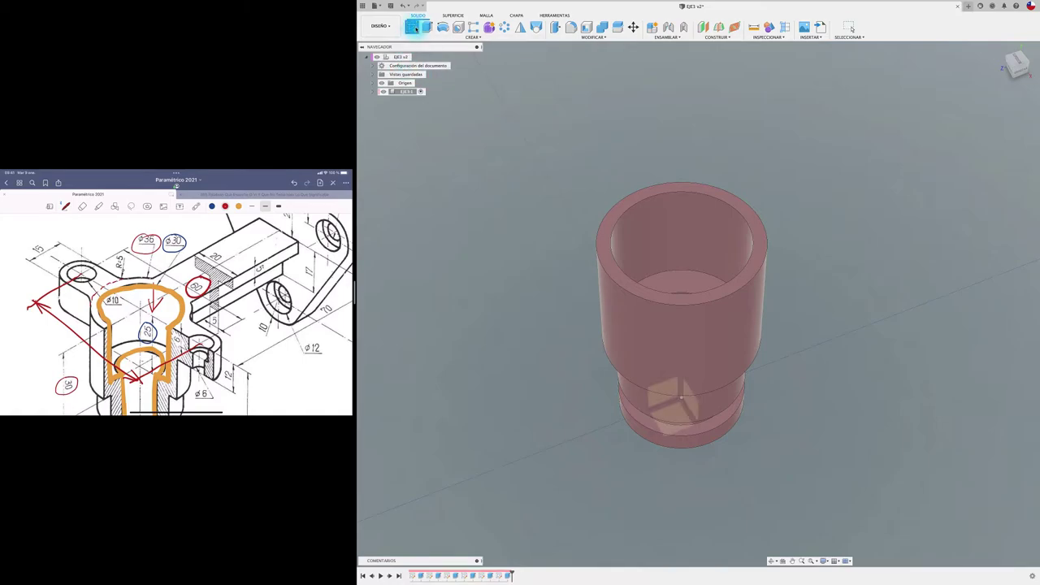
{"action": "left_click", "coordinate": [668, 189]}
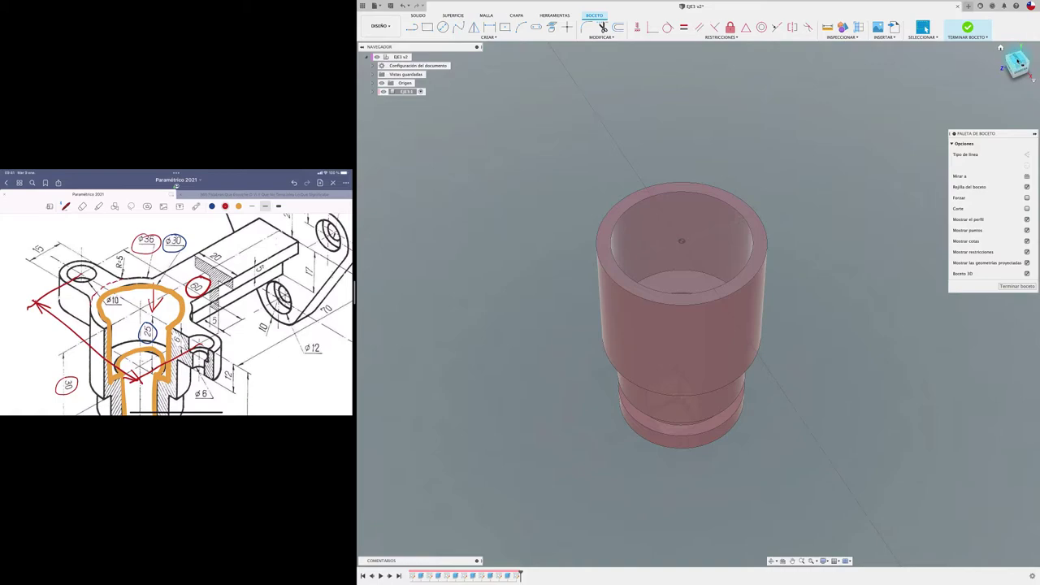
{"action": "left_click", "coordinate": [1017, 60]}
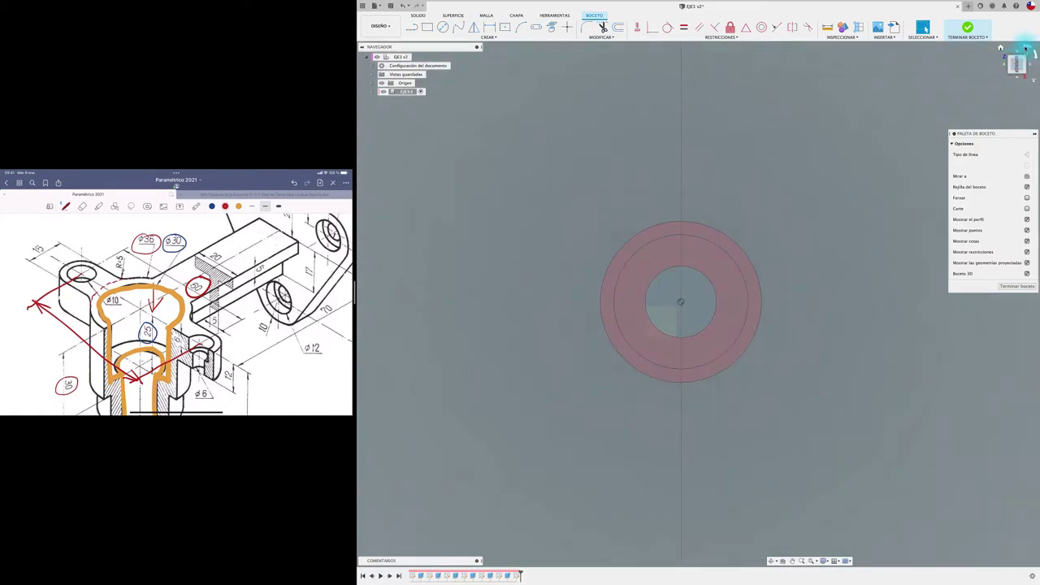
{"action": "left_click", "coordinate": [1025, 52]}
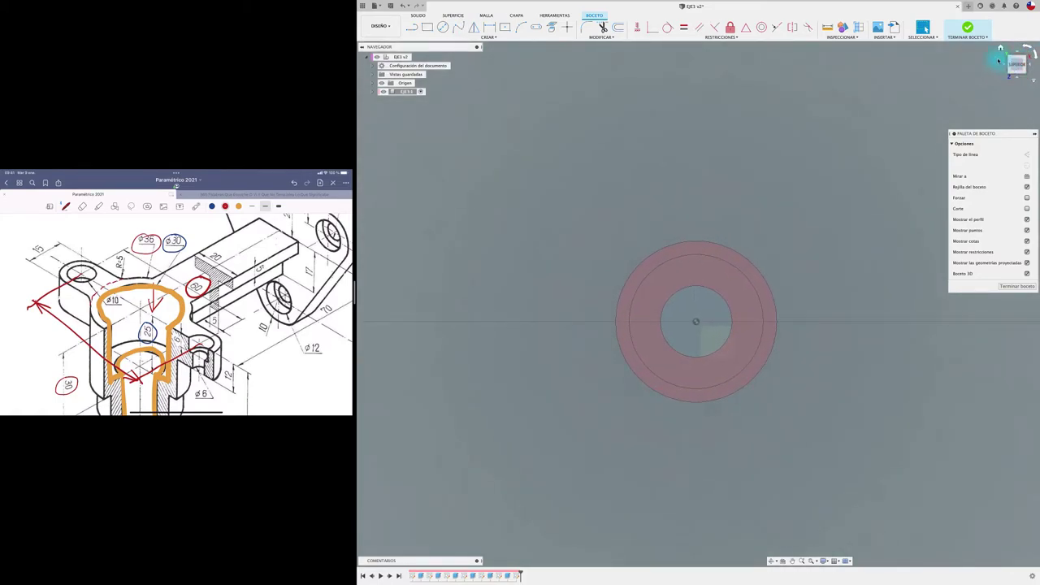
Draw a 15 mm diameter circle on the axis beside the cup.
{"action": "left_click", "coordinate": [443, 27]}
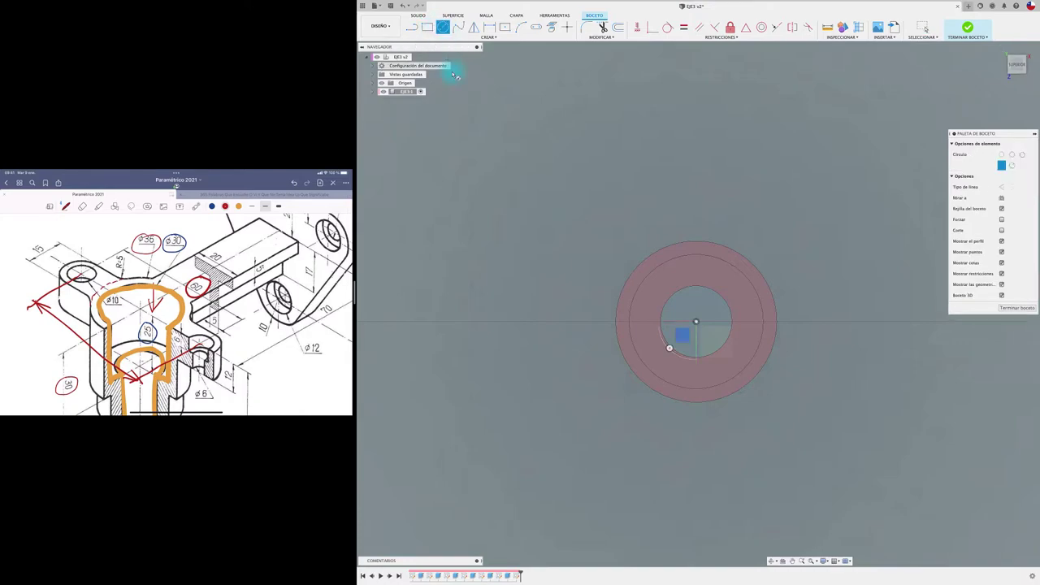
{"action": "left_click", "coordinate": [499, 323]}
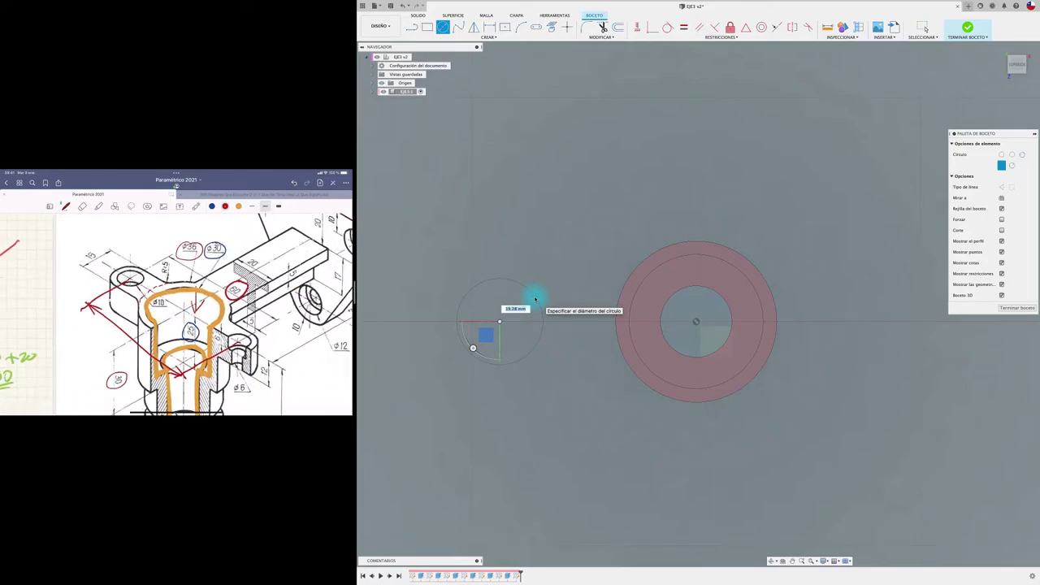
{"action": "type", "text": "1"}
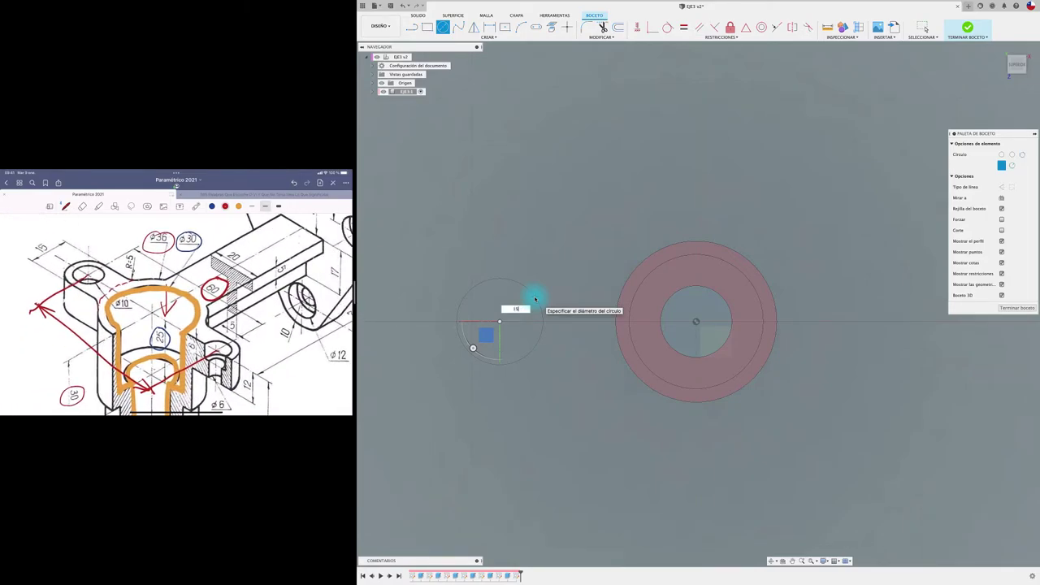
{"action": "type", "text": "5"}
{"action": "scroll", "coordinate": [580, 264], "scroll_direction": "up", "scroll_amount": 1}
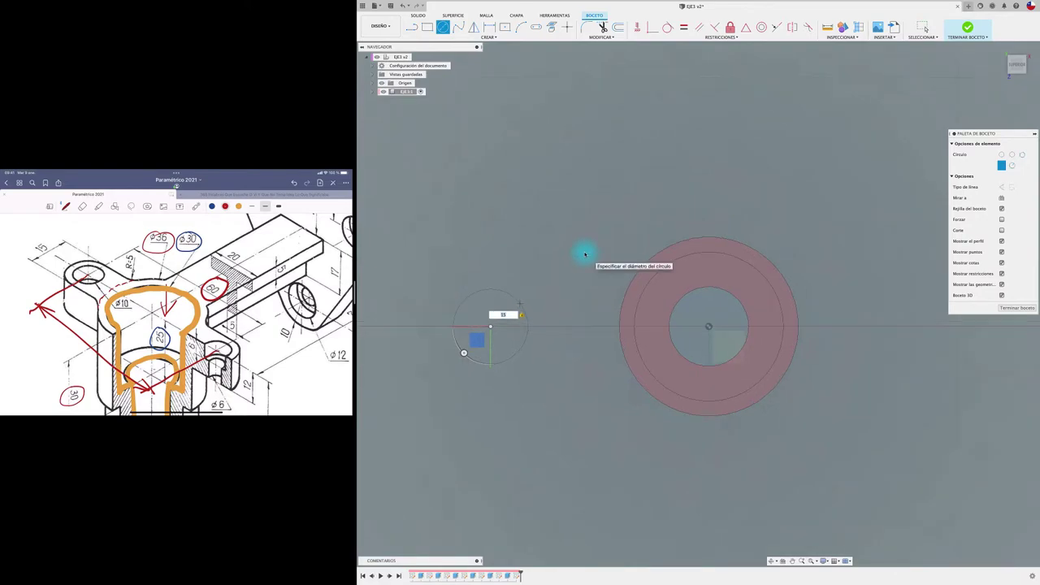
{"action": "key", "text": "Return"}
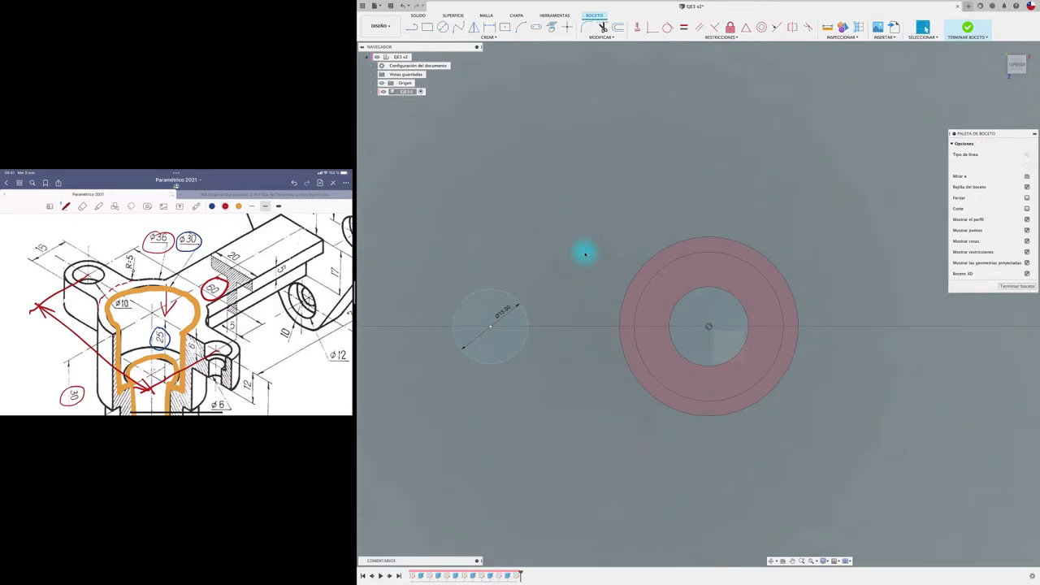
Dimension the small circle 30 mm from the ring centre.
{"action": "left_click", "coordinate": [488, 27]}
{"action": "left_click", "coordinate": [500, 290]}
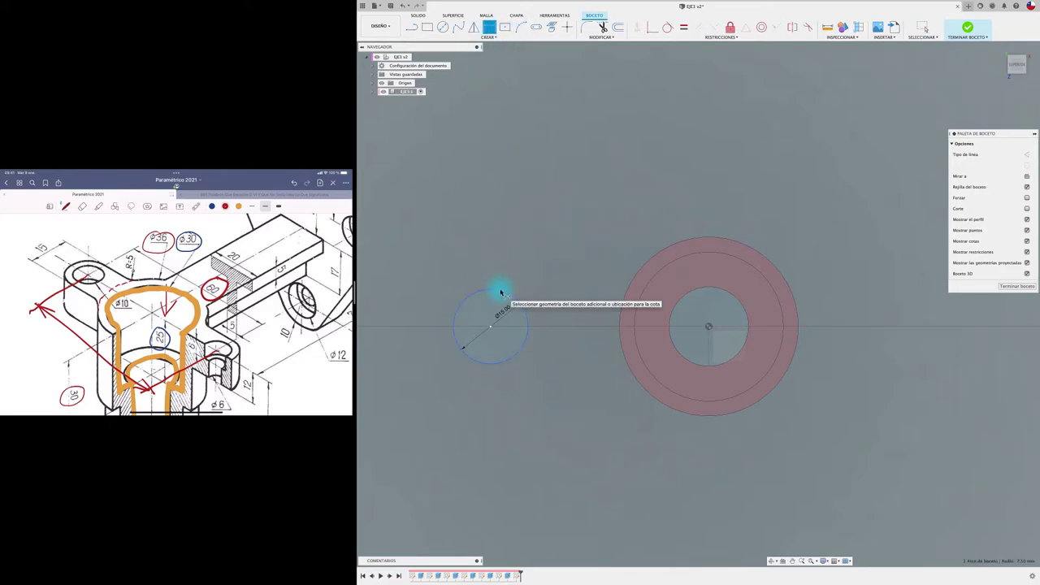
{"action": "key", "text": "Escape"}
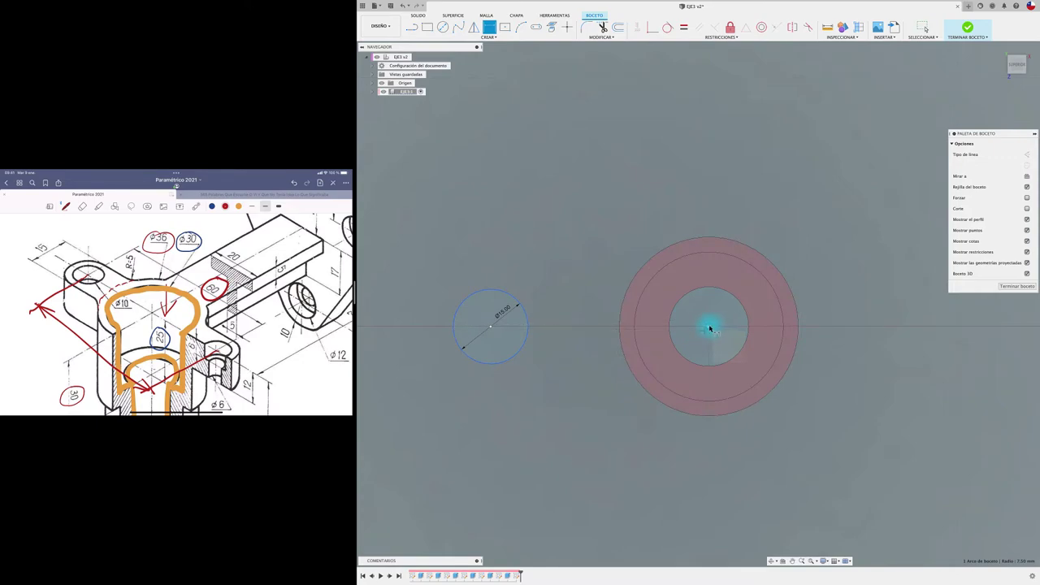
{"action": "left_click", "coordinate": [705, 311]}
{"action": "left_click", "coordinate": [598, 205]}
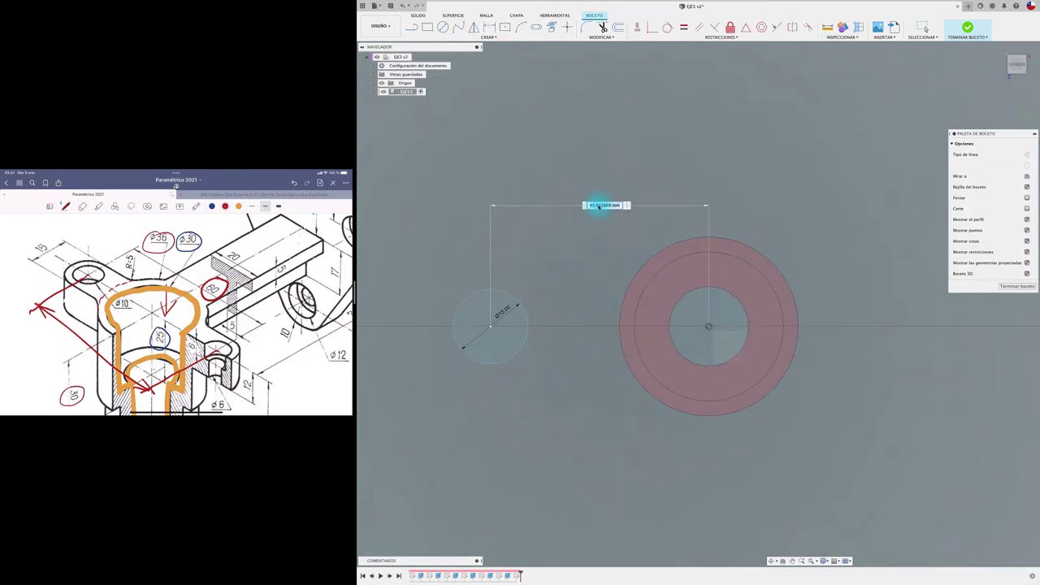
{"action": "type", "text": "3"}
{"action": "type", "text": "0"}
{"action": "key", "text": "Return"}
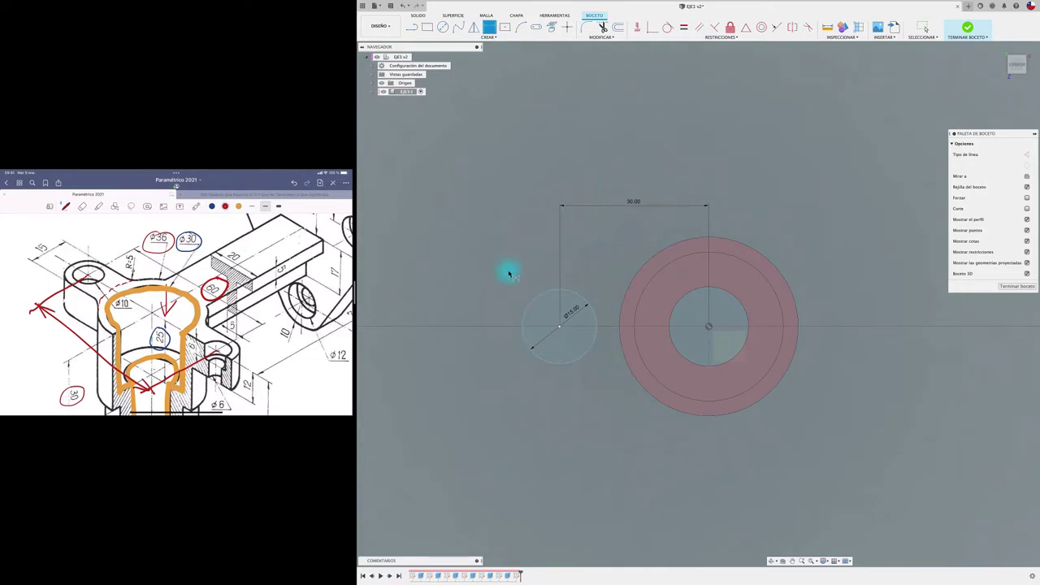
Draw two lines from the circle's top and bottom to the cup's outer edge.
{"action": "left_click", "coordinate": [416, 29]}
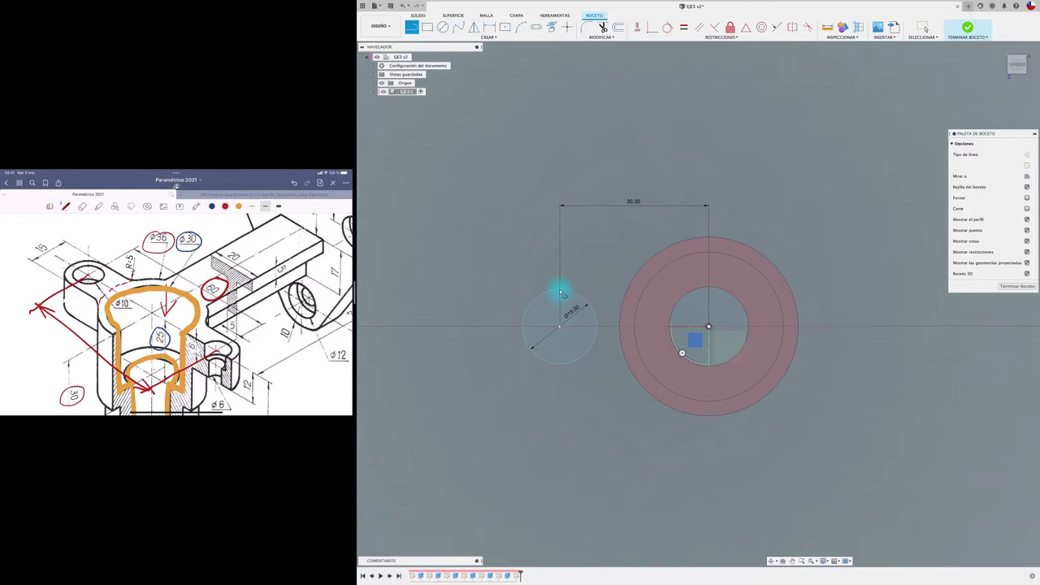
{"action": "left_click", "coordinate": [559, 363]}
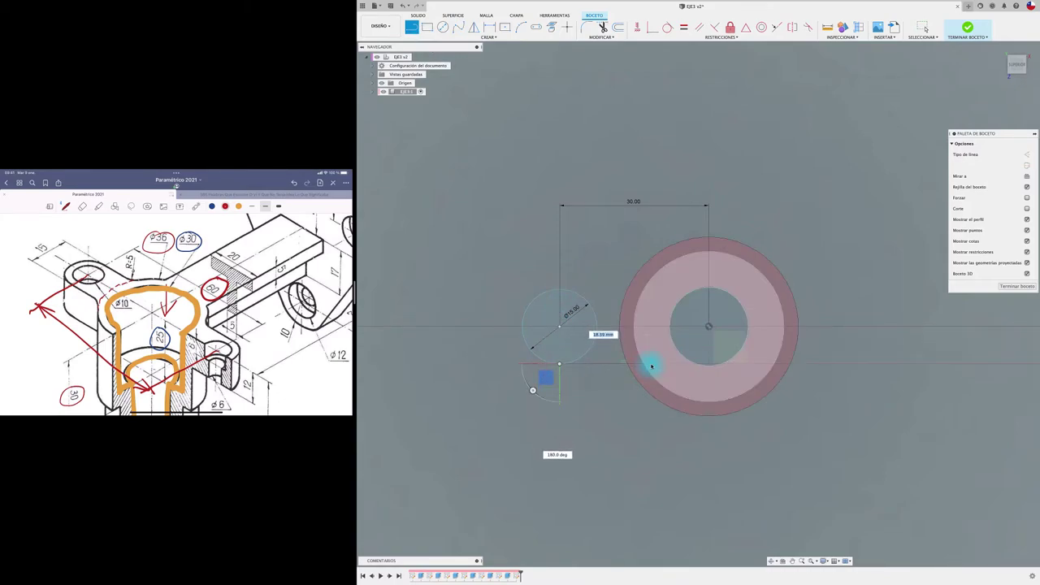
{"action": "left_click", "coordinate": [650, 366]}
{"action": "key", "text": "Escape"}
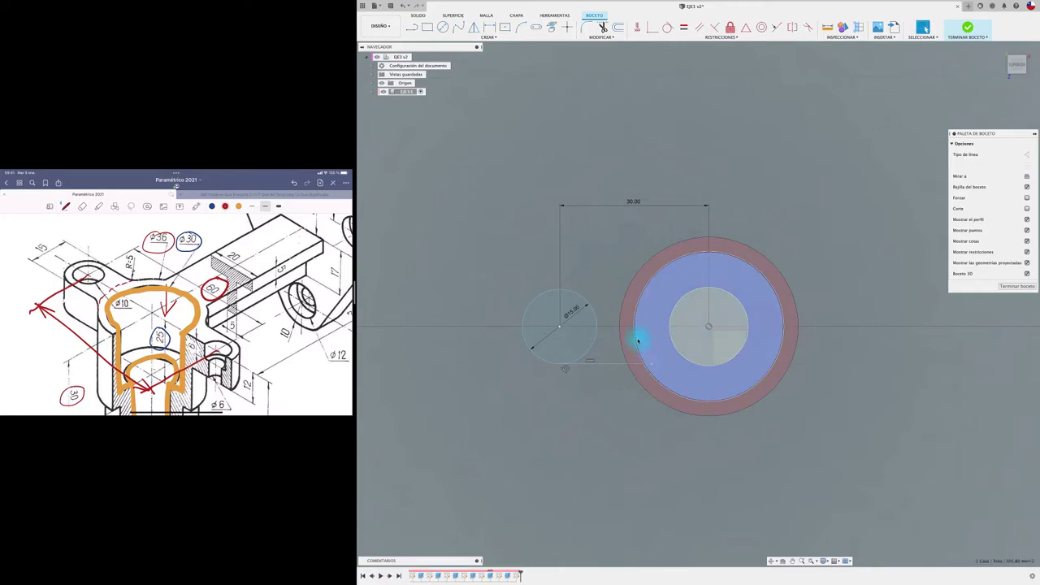
{"action": "key", "text": "l"}
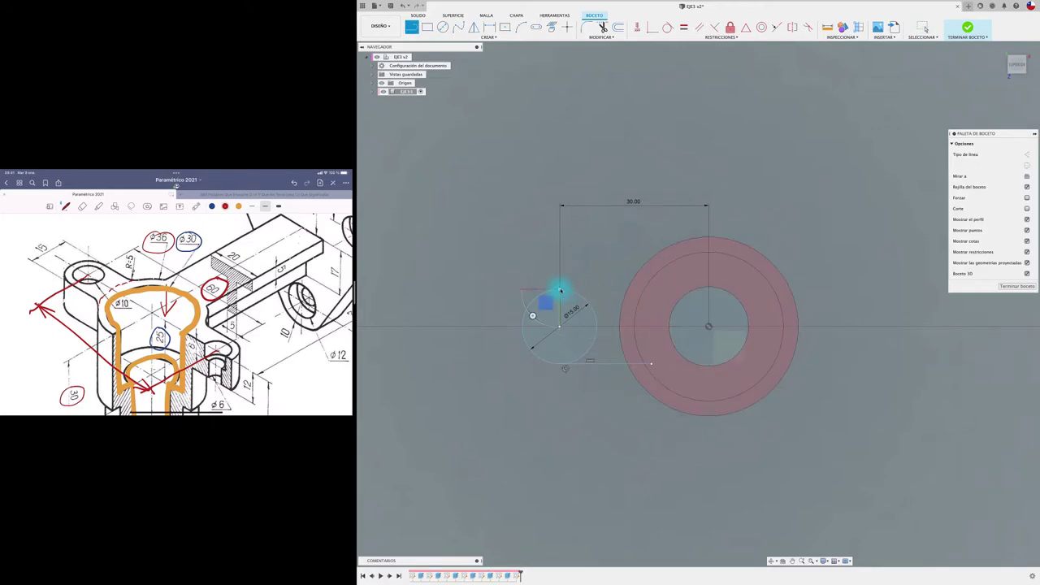
{"action": "left_click", "coordinate": [559, 289]}
{"action": "left_click", "coordinate": [658, 291]}
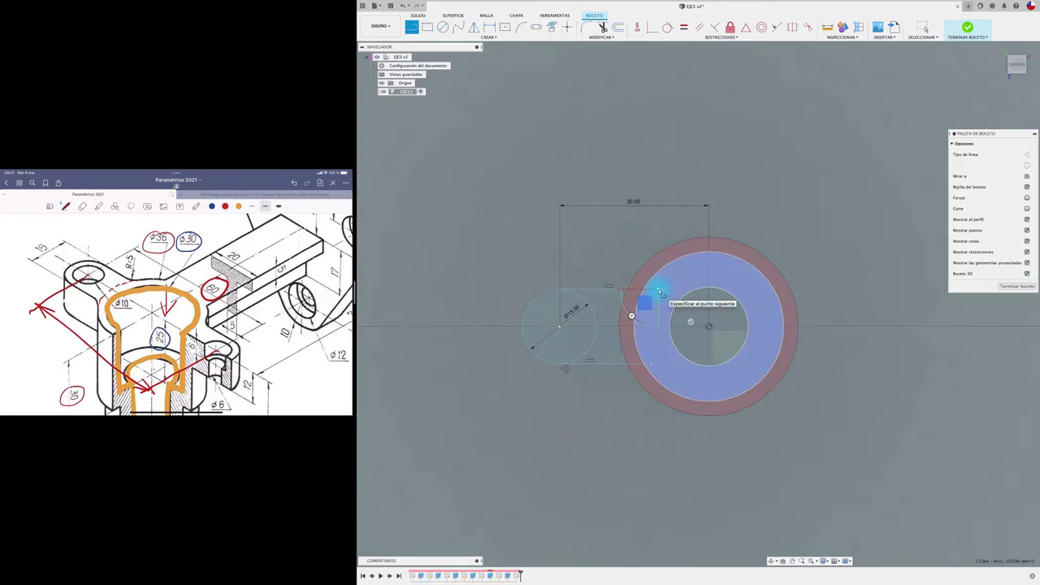
{"action": "key", "text": "Escape"}
{"action": "mouse_move", "coordinate": [599, 430]}
{"action": "middle_mouse_down", "text": "shift"}
{"action": "mouse_move", "coordinate": [662, 321]}
{"action": "mouse_move", "coordinate": [603, 454]}
{"action": "middle_mouse_up", "text": "shift"}
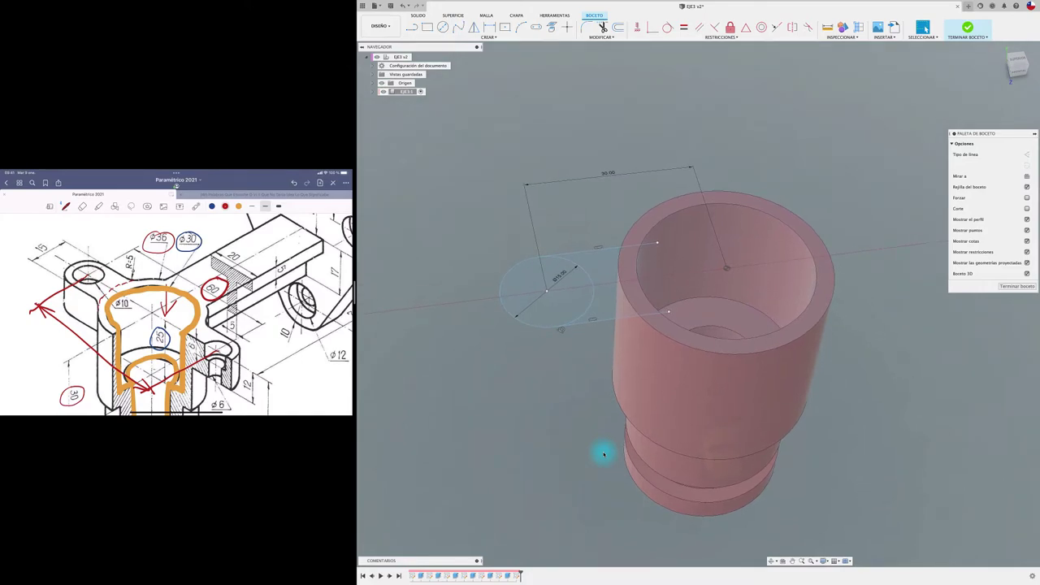
Extrude the arm and circle profiles downward about 7.56 mm, joined to the cup.
{"action": "key", "text": "e"}
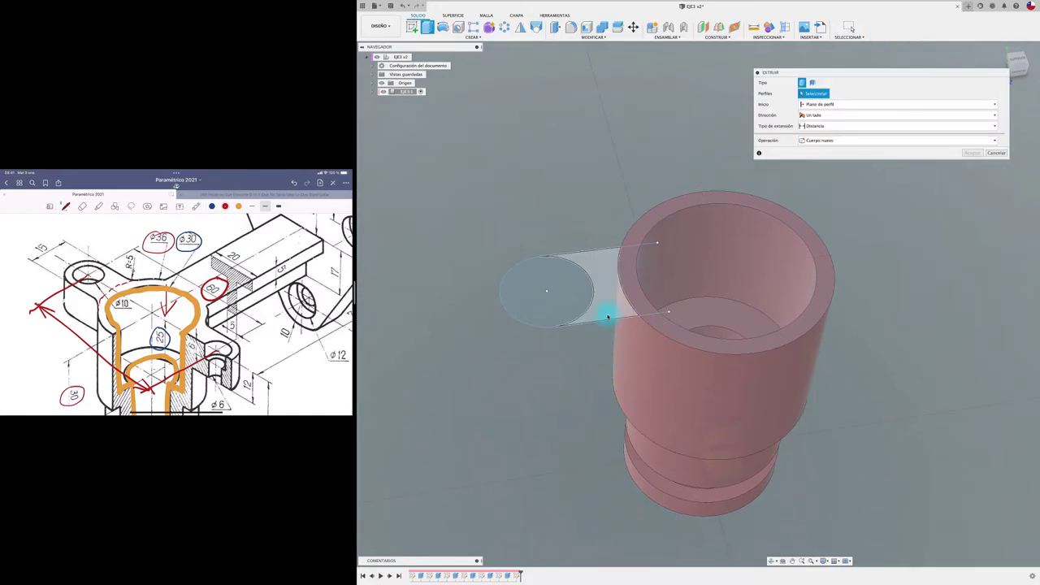
{"action": "left_click", "coordinate": [605, 294]}
{"action": "left_click", "coordinate": [549, 289]}
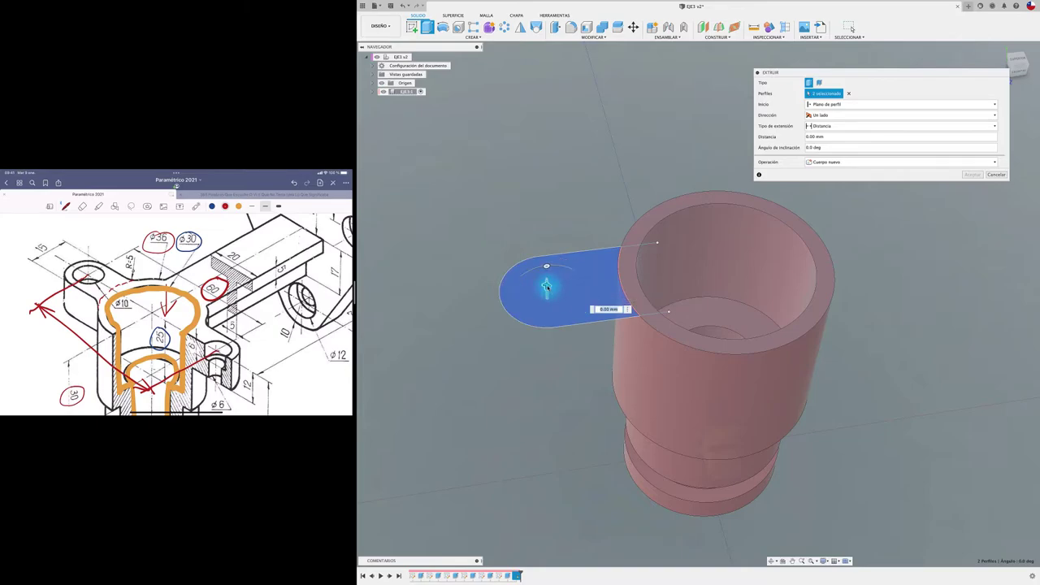
{"action": "left_click_drag", "start_coordinate": [547, 291], "coordinate": [549, 323]}
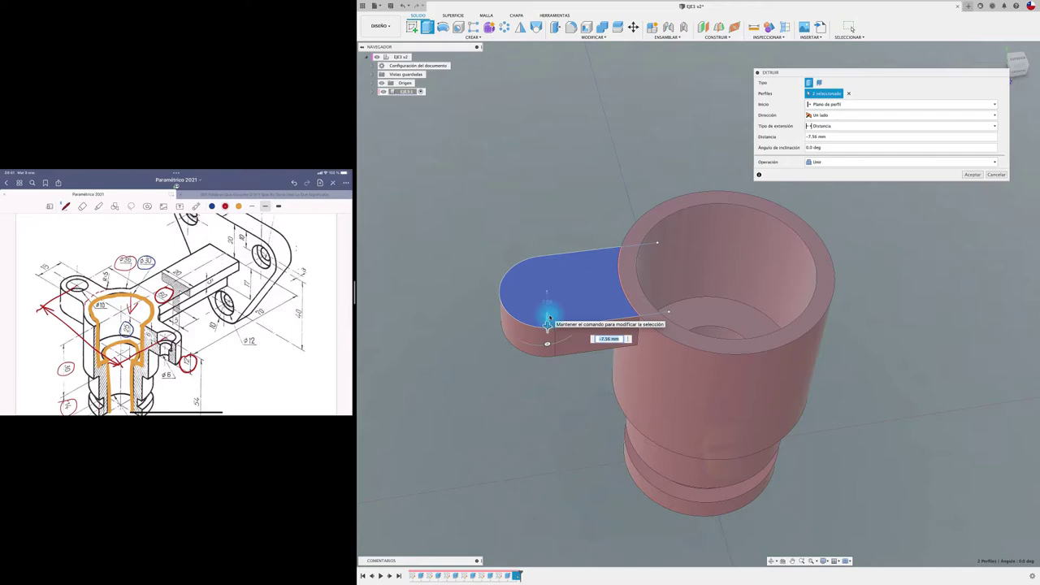
{"action": "type", "text": "-12"}
{"action": "key", "text": "Return"}
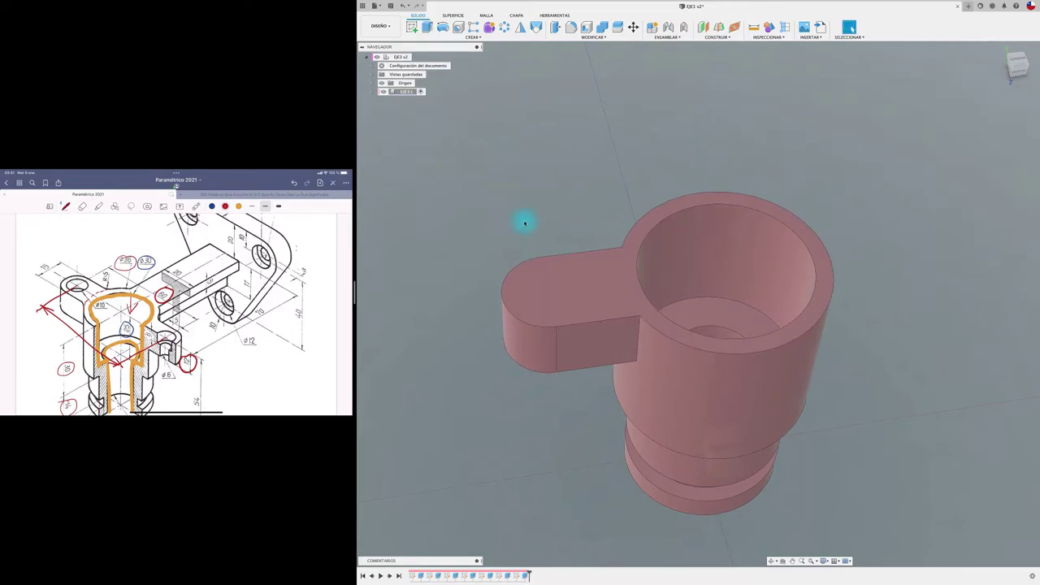
Mirror the tab's side and top faces across a plane using the Faces type.
{"action": "scroll", "coordinate": [524, 222], "scroll_direction": "down", "scroll_amount": 3}
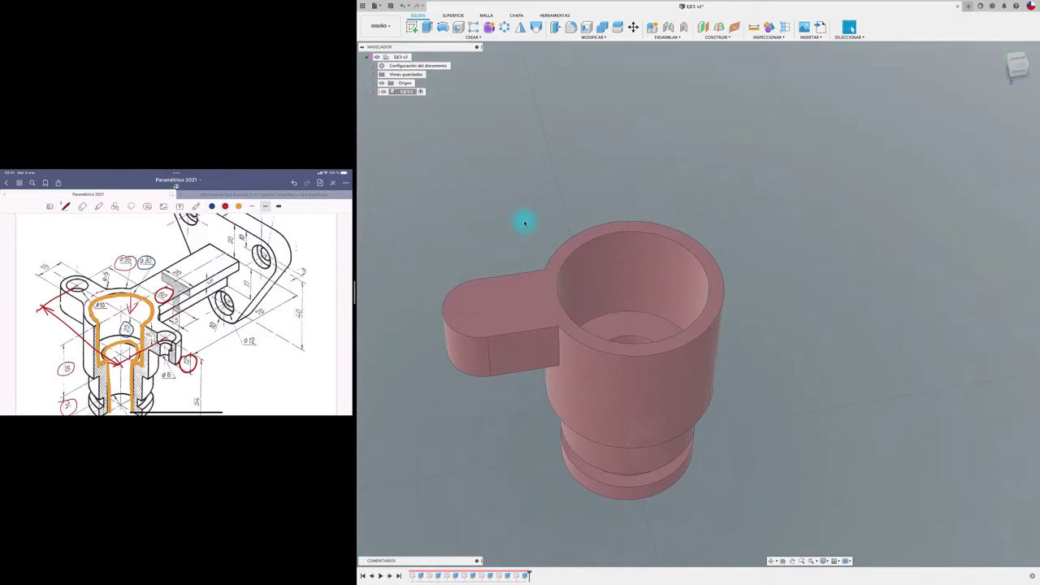
{"action": "left_click", "coordinate": [519, 27]}
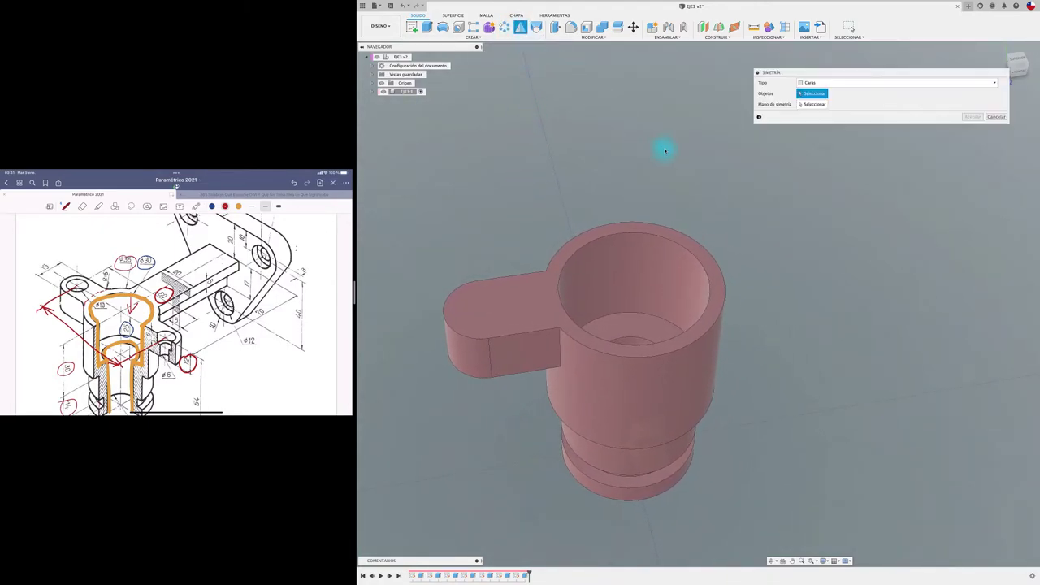
{"action": "left_click", "coordinate": [803, 83]}
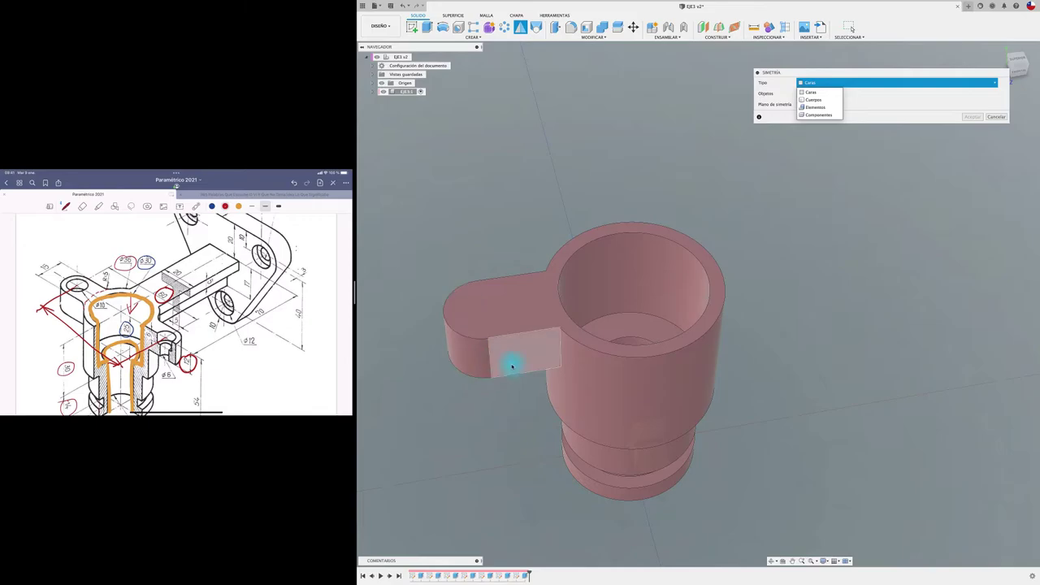
{"action": "left_click", "coordinate": [512, 353]}
{"action": "middle_click_drag", "start_coordinate": [474, 363], "coordinate": [502, 327], "text": "shift"}
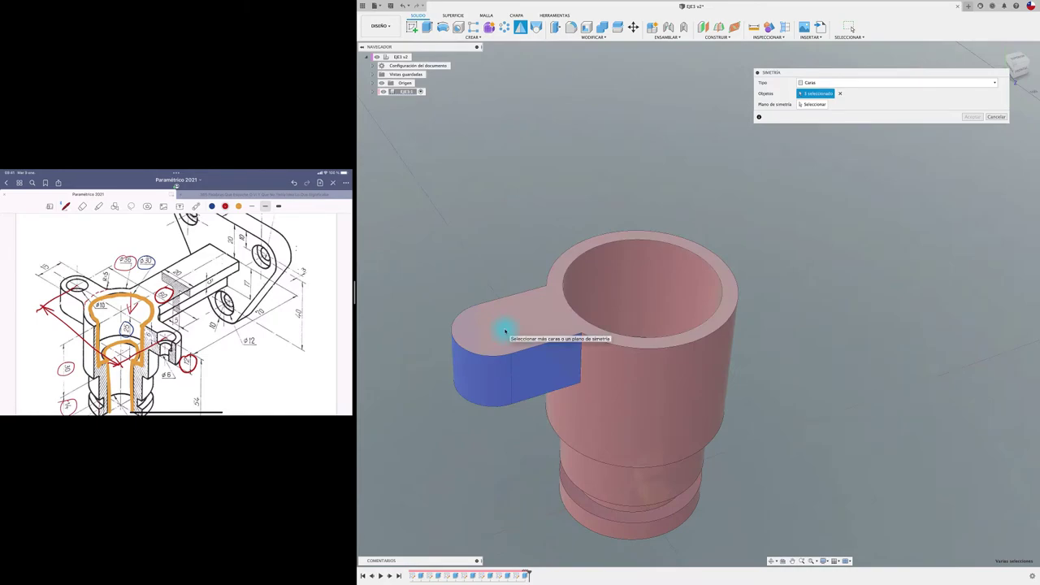
{"action": "left_click", "coordinate": [528, 325]}
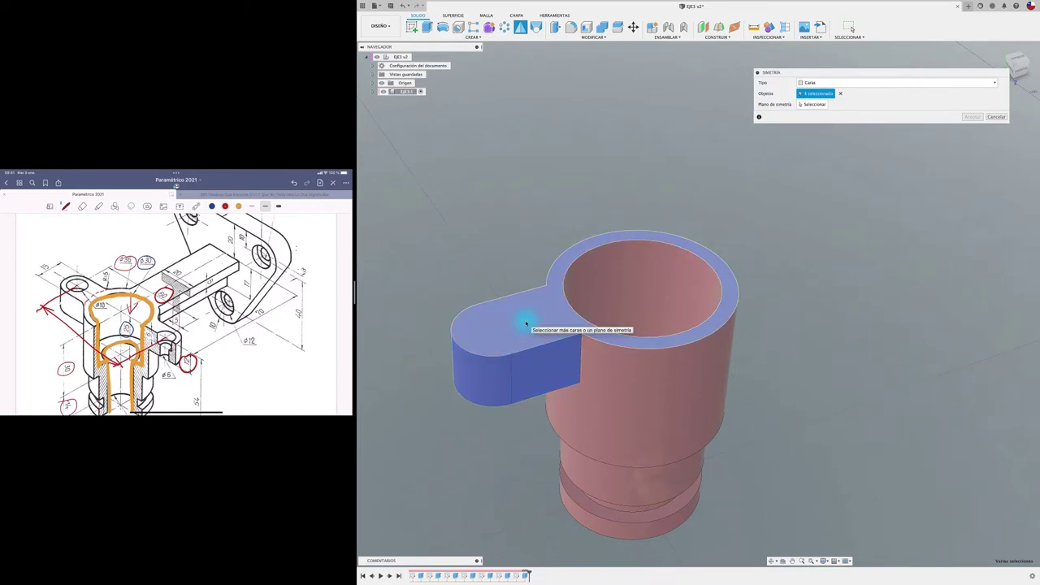
{"action": "left_click", "coordinate": [812, 104]}
{"action": "mouse_move", "coordinate": [658, 463]}
{"action": "middle_mouse_down", "text": "shift"}
{"action": "mouse_move", "coordinate": [730, 302]}
{"action": "mouse_move", "coordinate": [634, 497]}
{"action": "middle_mouse_up", "text": "shift"}
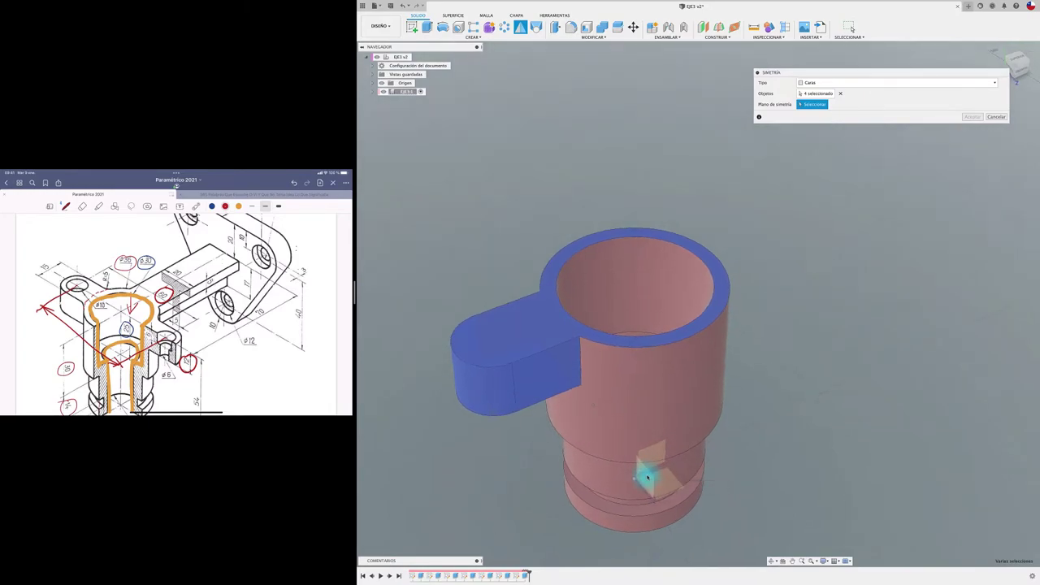
{"action": "left_click", "coordinate": [648, 479]}
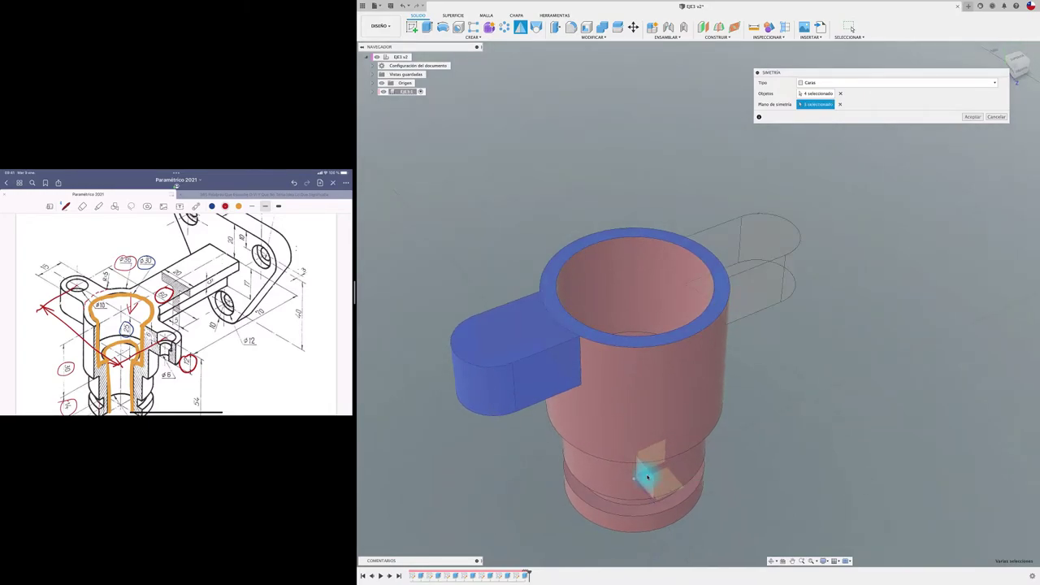
{"action": "left_click", "coordinate": [971, 118]}
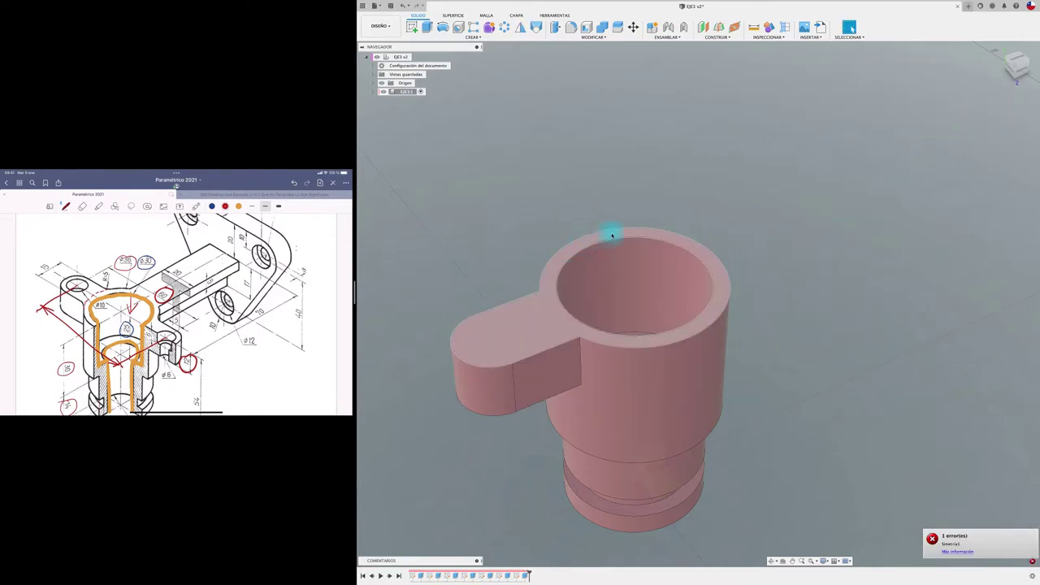
Mirror the tab faces again across the origin plane to form the second tab.
{"action": "left_click", "coordinate": [520, 26]}
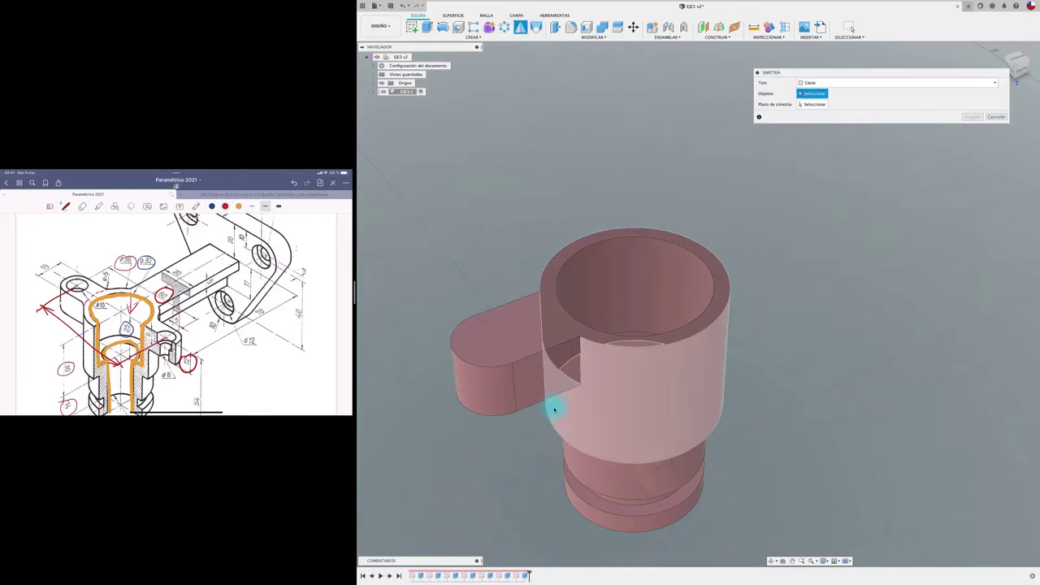
{"action": "left_click", "coordinate": [530, 382]}
{"action": "mouse_move", "coordinate": [491, 390]}
{"action": "middle_mouse_down", "text": "shift"}
{"action": "mouse_move", "coordinate": [678, 325]}
{"action": "mouse_move", "coordinate": [673, 314]}
{"action": "mouse_move", "coordinate": [745, 279]}
{"action": "mouse_move", "coordinate": [817, 109]}
{"action": "mouse_move", "coordinate": [754, 316]}
{"action": "mouse_move", "coordinate": [598, 425]}
{"action": "middle_mouse_up", "text": "shift"}
{"action": "left_click", "coordinate": [673, 314]}
{"action": "left_click", "coordinate": [812, 103]}
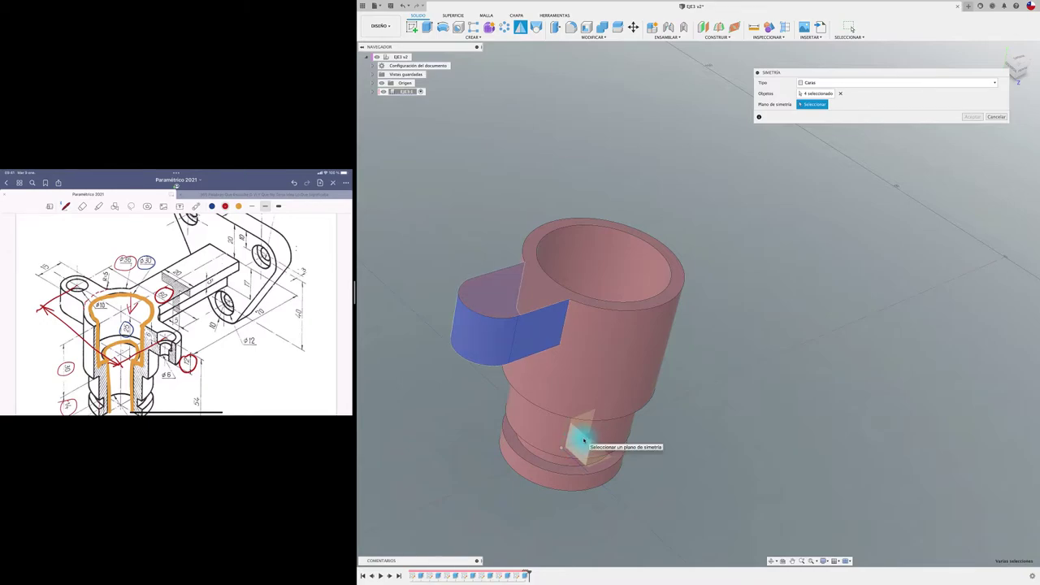
{"action": "left_click", "coordinate": [583, 440]}
{"action": "left_click", "coordinate": [971, 116]}
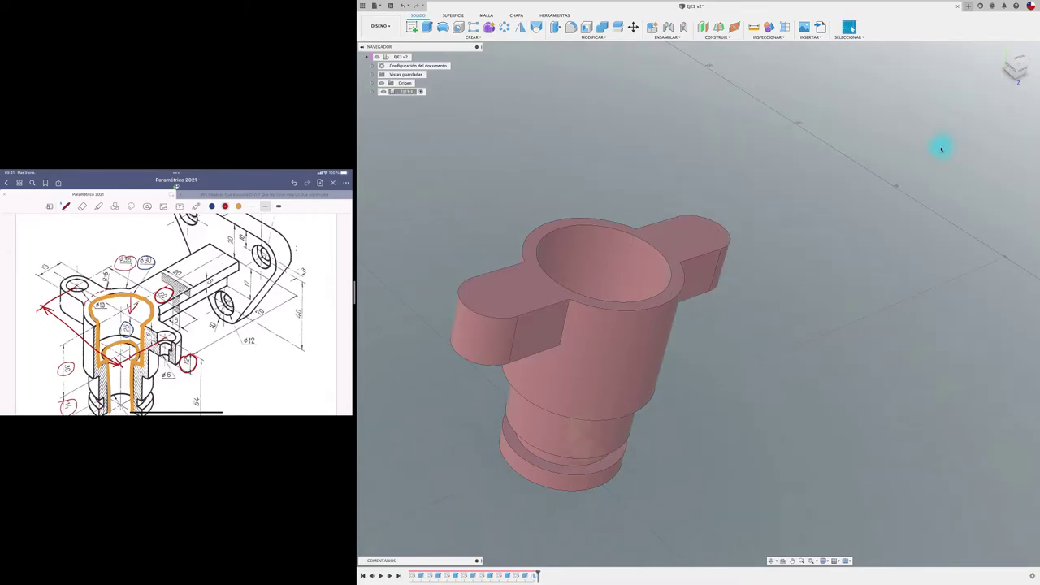
{"action": "middle_click_drag", "start_coordinate": [940, 146], "coordinate": [907, 170], "text": "shift"}
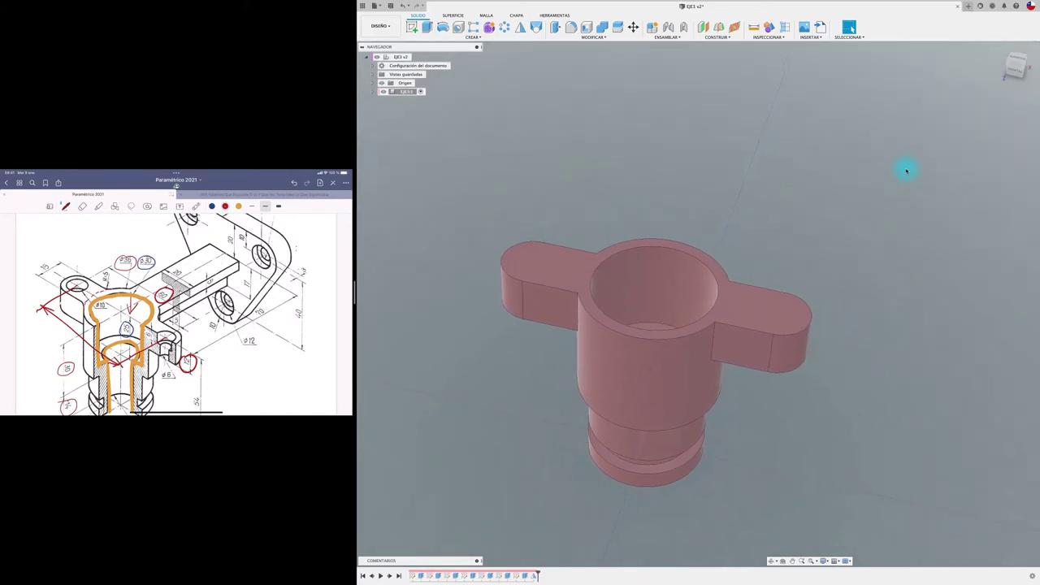
{"action": "left_click", "coordinate": [753, 27]}
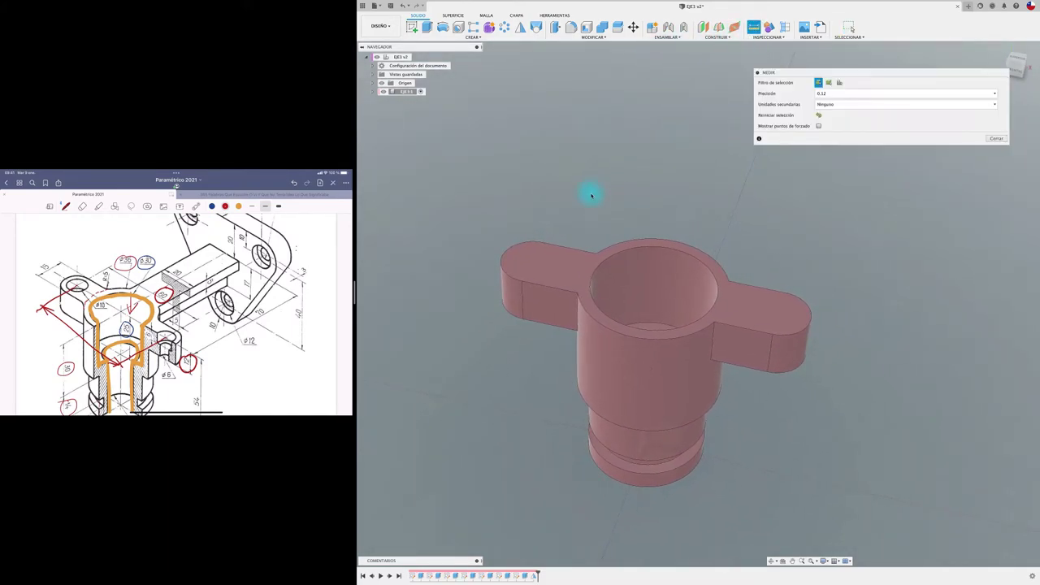
{"action": "left_click", "coordinate": [528, 245]}
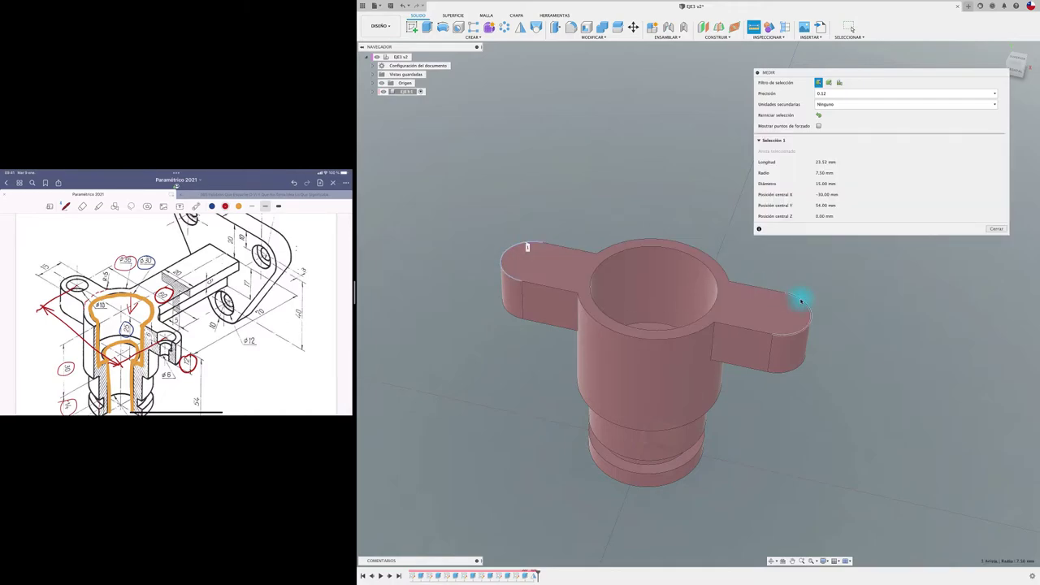
{"action": "left_click", "coordinate": [801, 299]}
{"action": "mouse_move", "coordinate": [796, 297]}
{"action": "middle_mouse_down", "text": "shift"}
{"action": "mouse_move", "coordinate": [661, 387]}
{"action": "mouse_move", "coordinate": [677, 391]}
{"action": "middle_mouse_up", "text": "shift"}
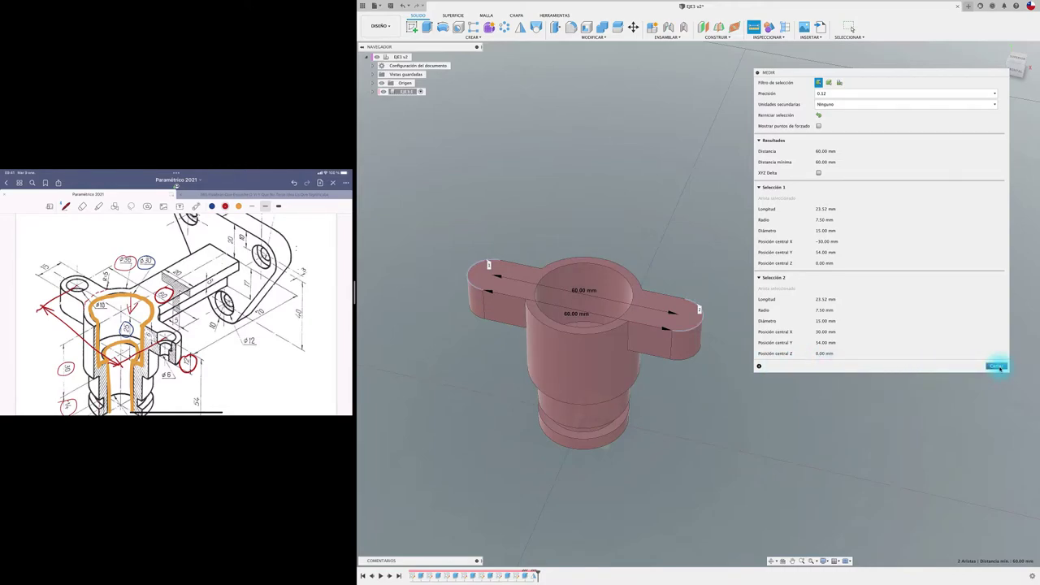
{"action": "left_click", "coordinate": [997, 366]}
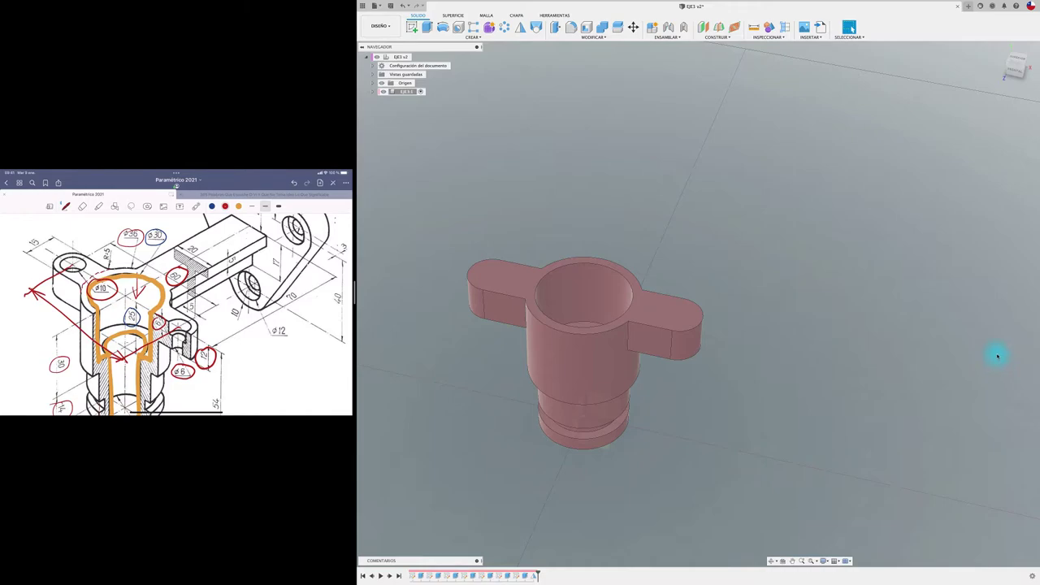
Sketch two 10 mm circles on the lug tops, one at each lug end.
{"action": "left_click", "coordinate": [412, 27]}
{"action": "left_click", "coordinate": [505, 279]}
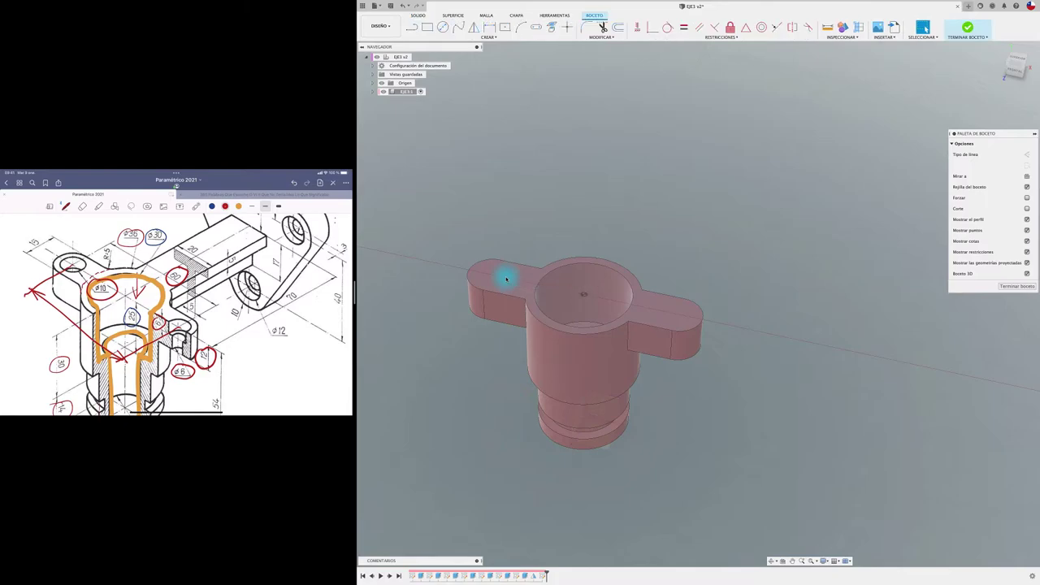
{"action": "key", "text": "c"}
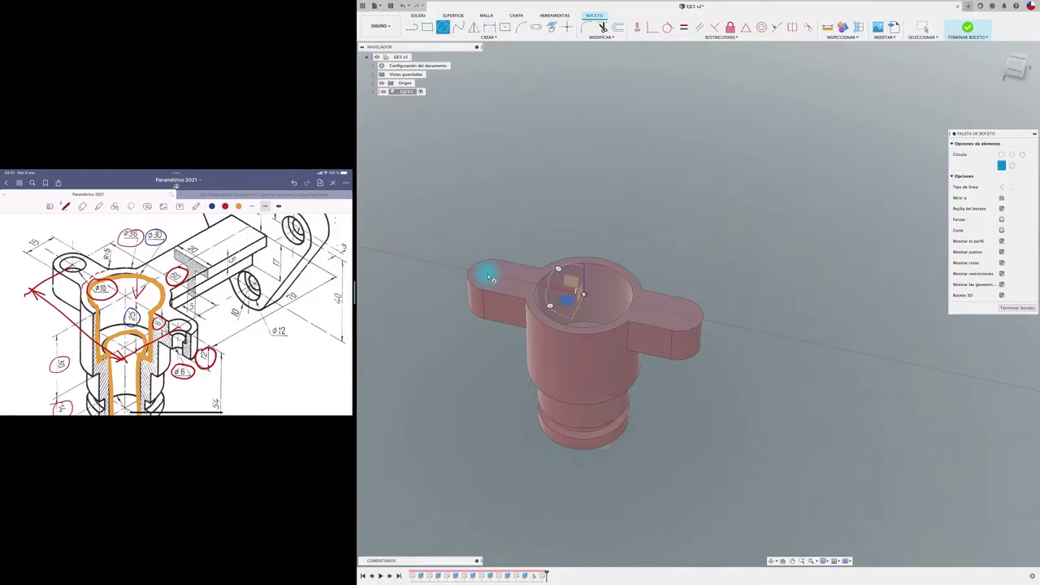
{"action": "left_click", "coordinate": [490, 276]}
{"action": "type", "text": "10"}
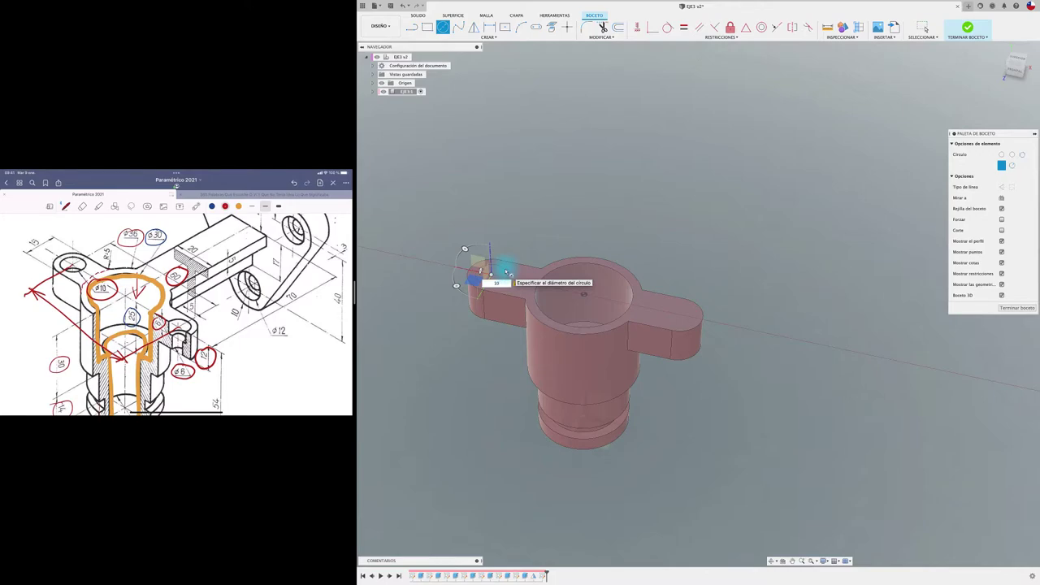
{"action": "key", "text": "Return"}
{"action": "key", "text": "c"}
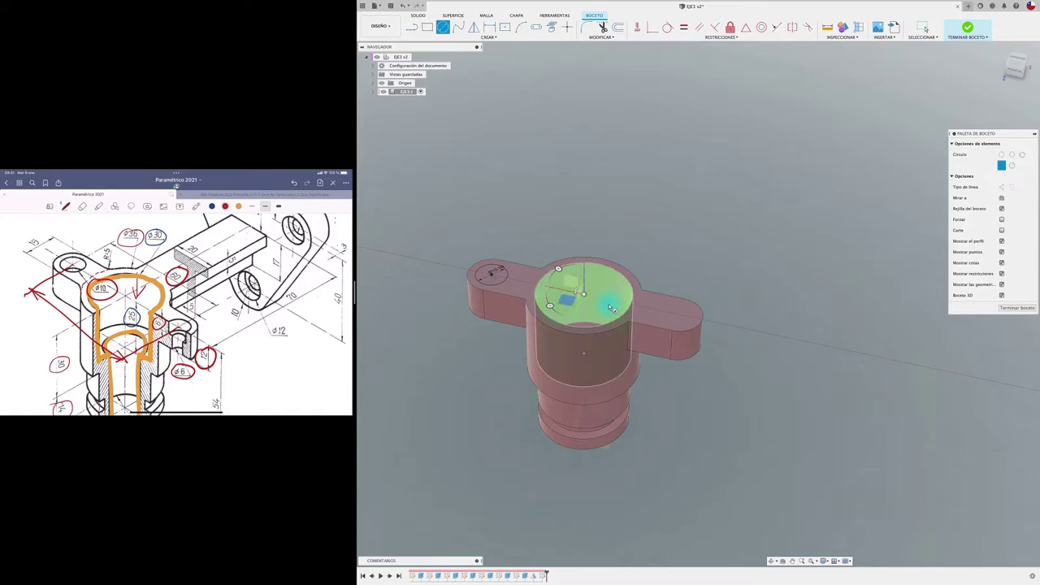
{"action": "left_click", "coordinate": [681, 317]}
{"action": "type", "text": "10"}
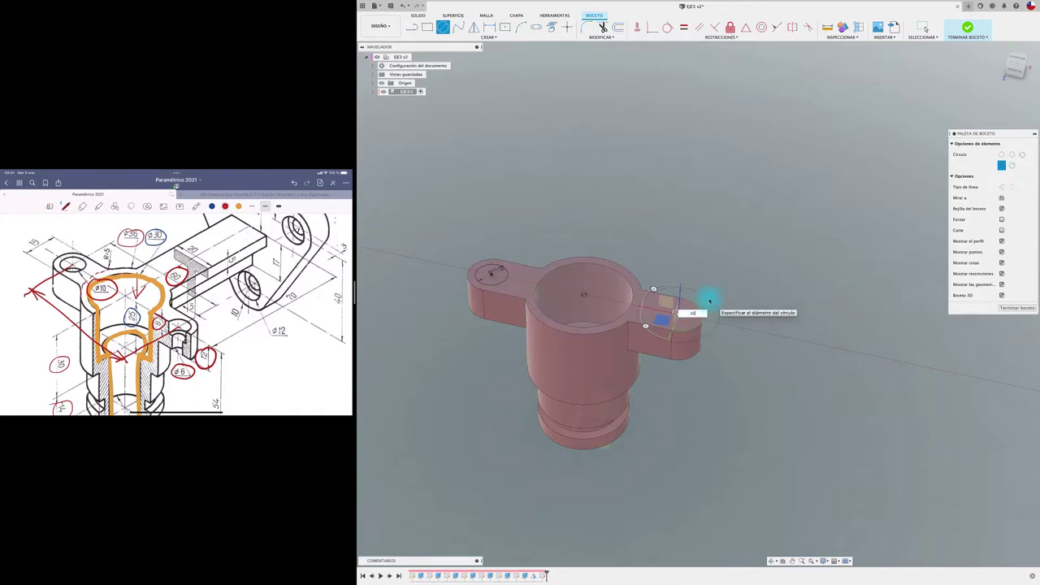
{"action": "key", "text": "Return"}
Cut both lug circles 6.5 mm deep.
{"action": "key", "text": "e"}
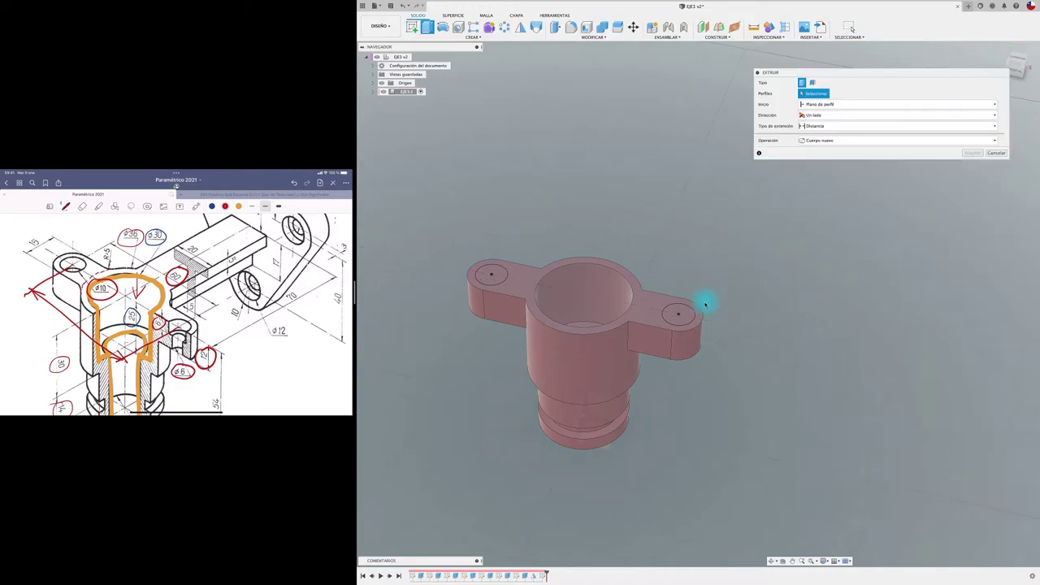
{"action": "left_click", "coordinate": [680, 313]}
{"action": "left_click", "coordinate": [502, 276]}
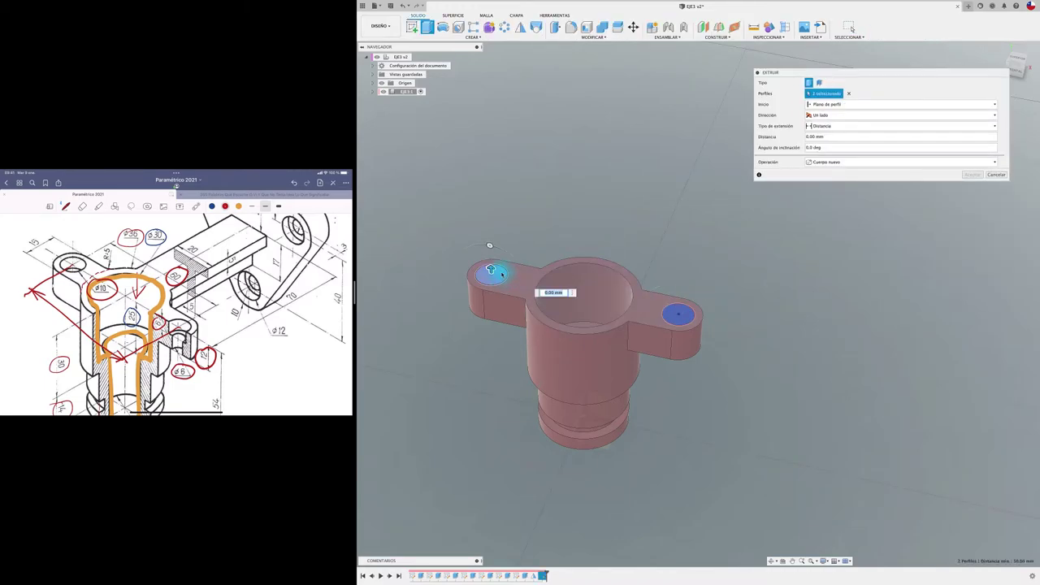
{"action": "left_click_drag", "start_coordinate": [490, 262], "coordinate": [493, 294]}
{"action": "type", "text": "-4"}
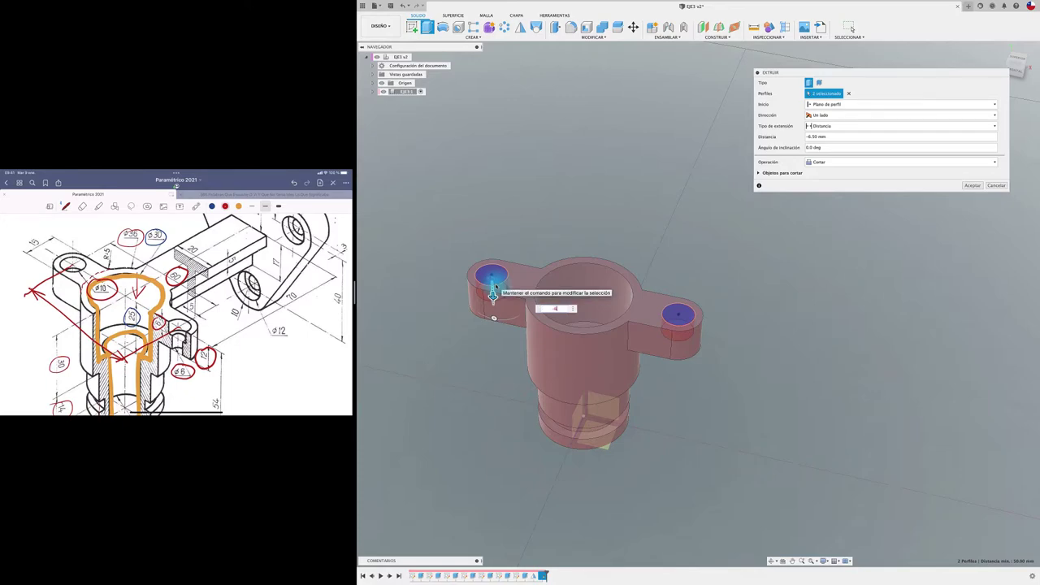
{"action": "key", "text": "Return"}
{"action": "left_click", "coordinate": [411, 27]}
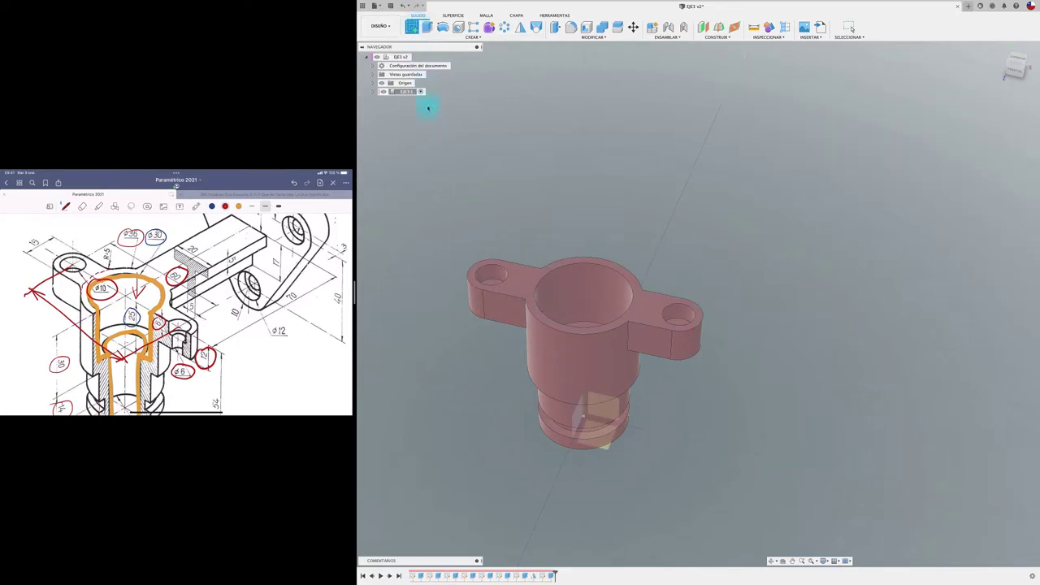
{"action": "middle_click_drag", "start_coordinate": [425, 105], "coordinate": [466, 246], "text": "shift"}
Sketch a 10 mm circle in the left lug's recessed face.
{"action": "left_click", "coordinate": [461, 297]}
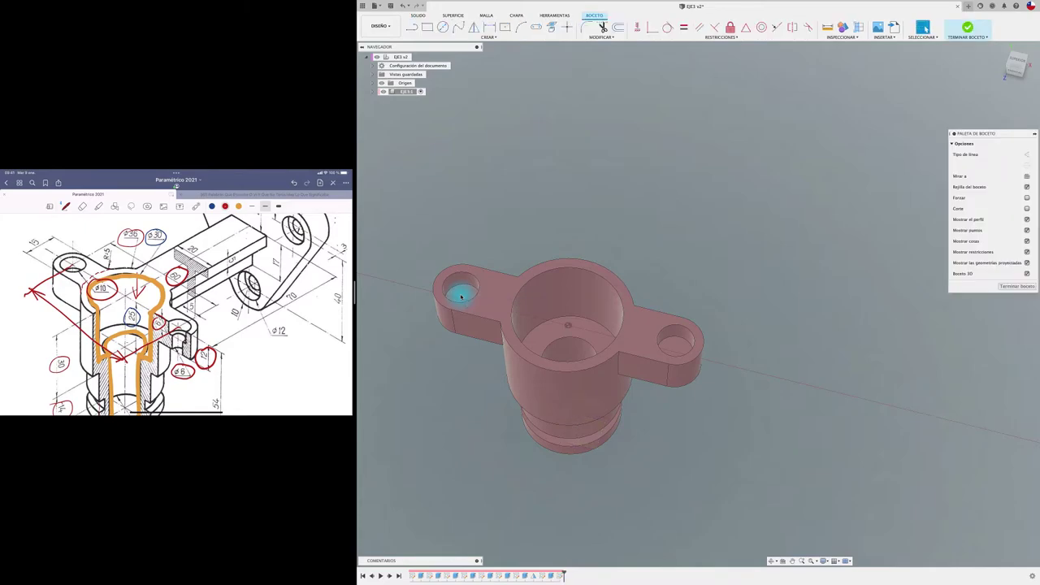
{"action": "key", "text": "c"}
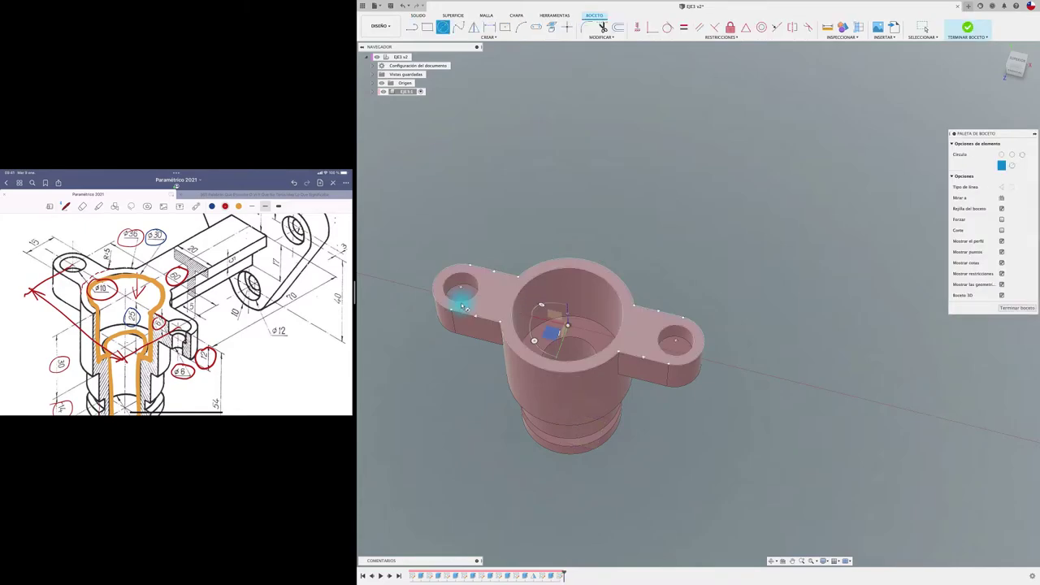
{"action": "left_click", "coordinate": [447, 301]}
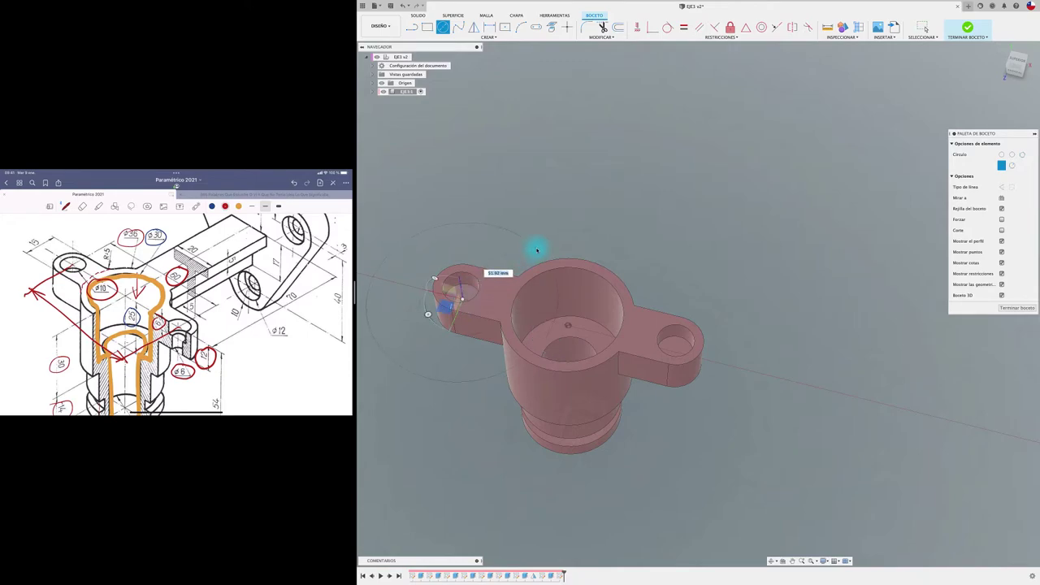
{"action": "type", "text": "10"}
{"action": "key", "text": "Return"}
{"action": "key", "text": "Escape"}
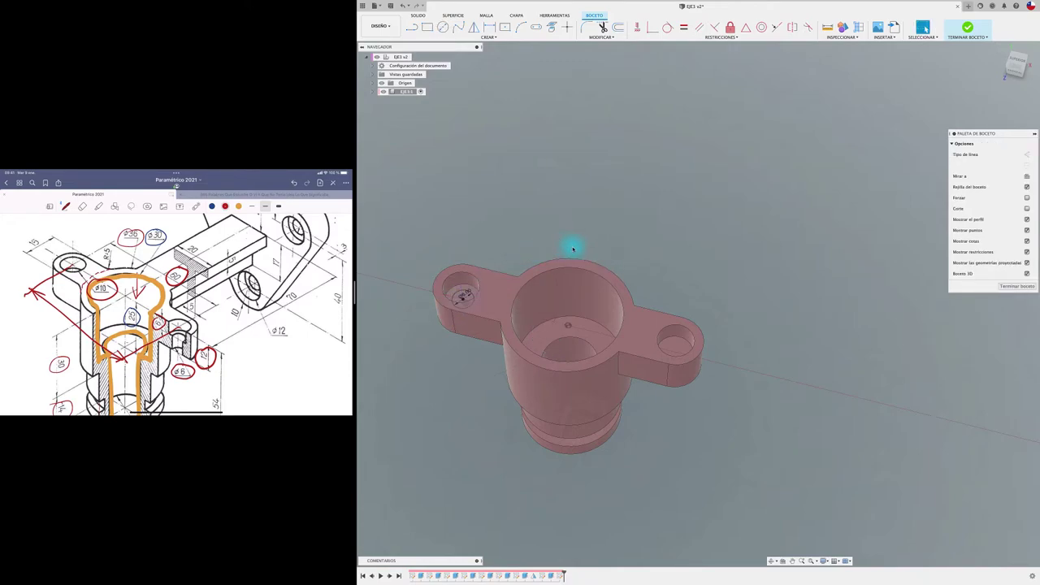
Extrude the small circle as a cut through the left lug.
{"action": "key", "text": "e"}
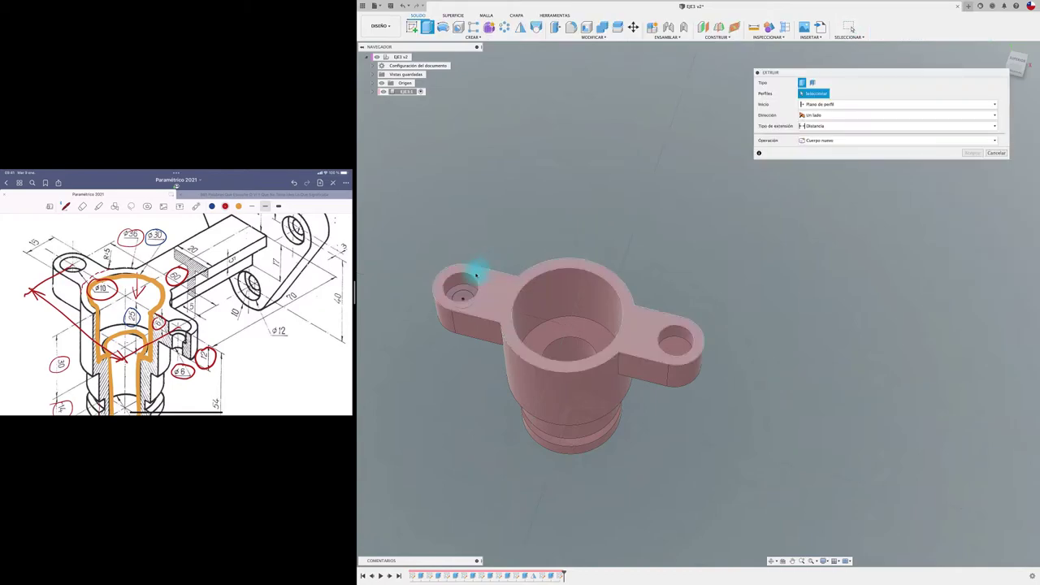
{"action": "left_click", "coordinate": [461, 297]}
{"action": "left_click_drag", "start_coordinate": [460, 297], "coordinate": [477, 382]}
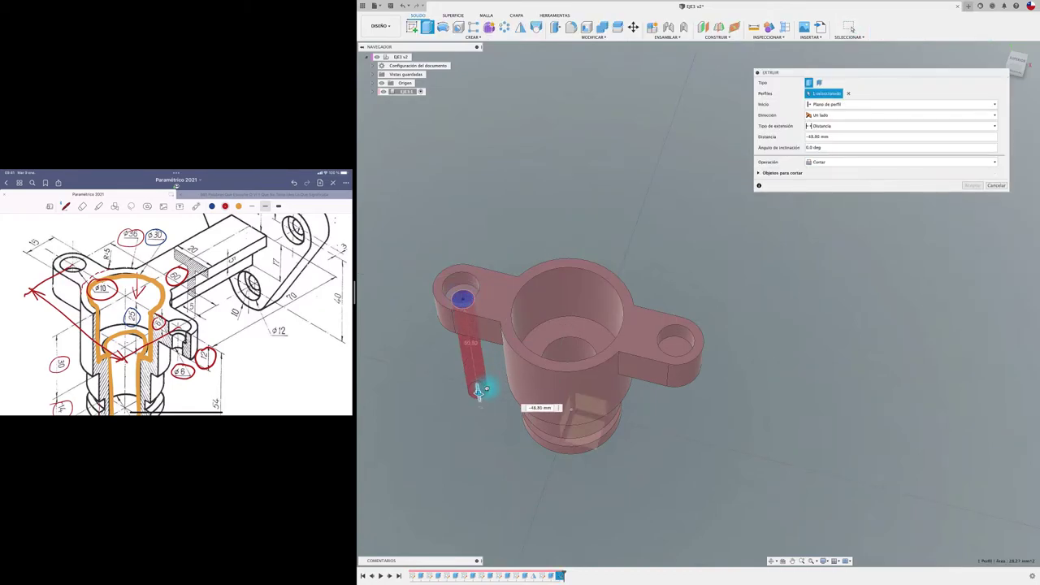
{"action": "left_click", "coordinate": [972, 174]}
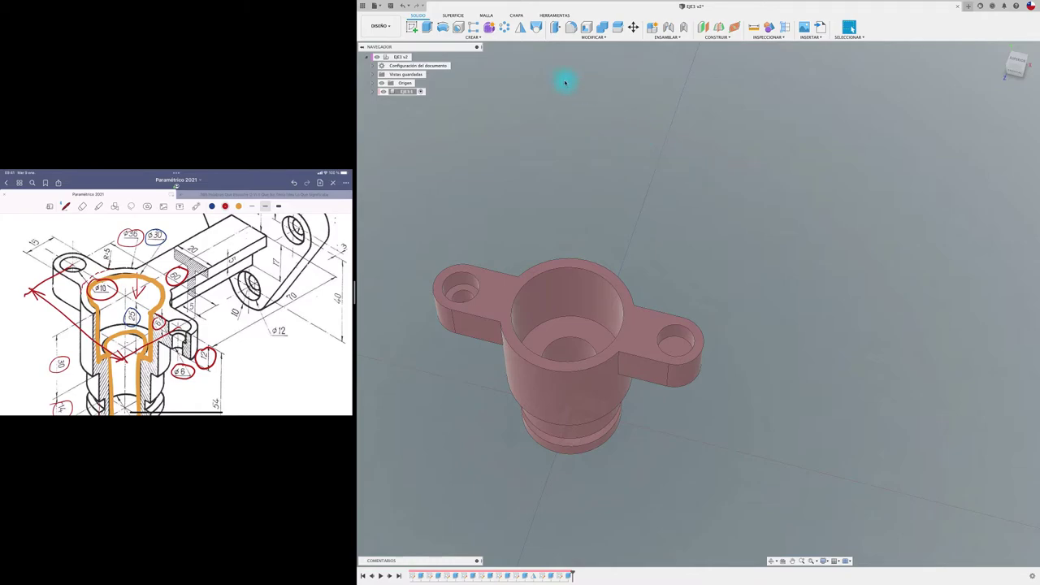
Mirror the new hole face across the symmetry plane to the right lug.
{"action": "left_click", "coordinate": [520, 27]}
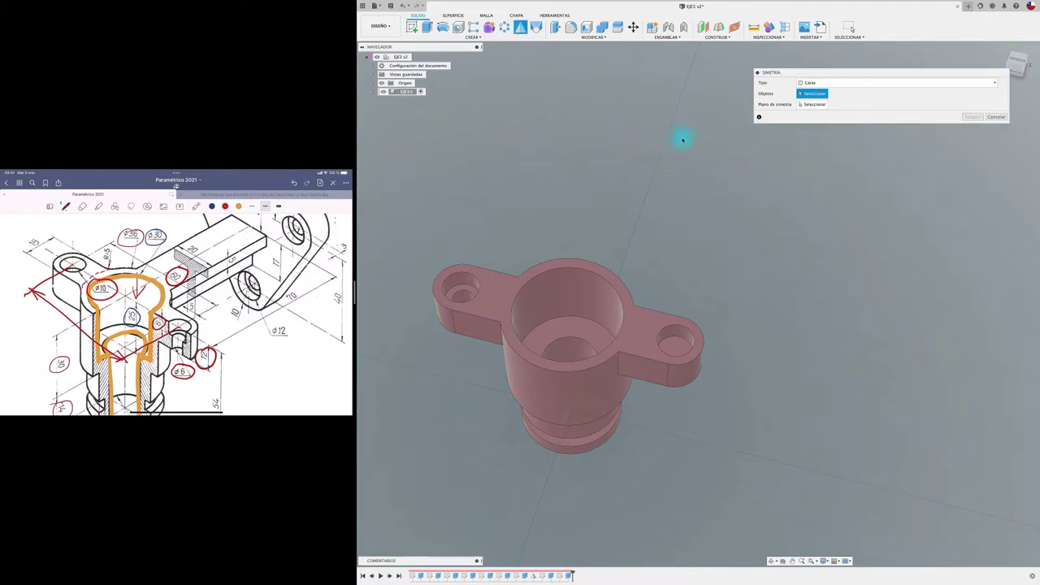
{"action": "left_click", "coordinate": [812, 82]}
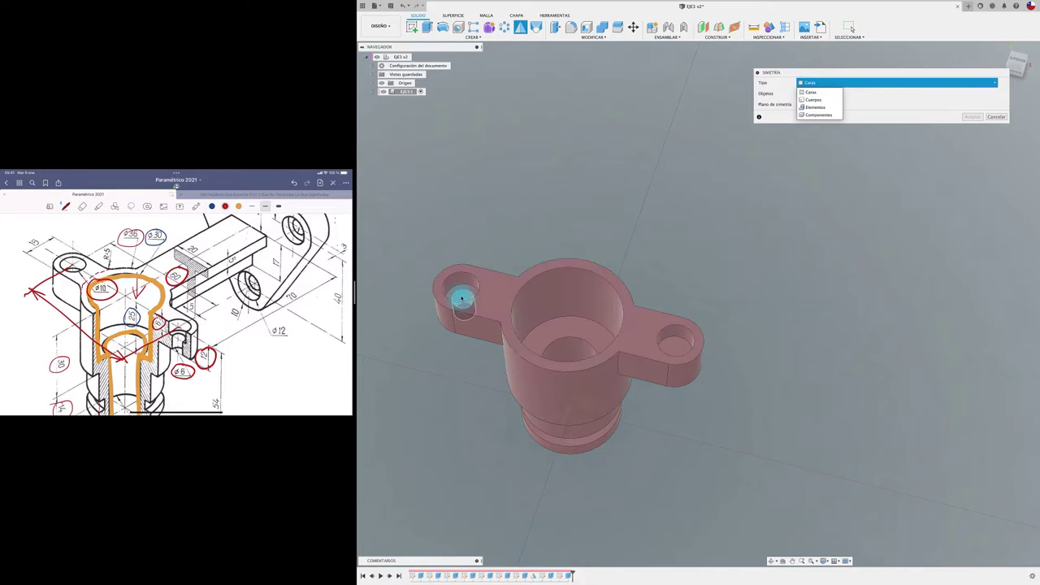
{"action": "left_click", "coordinate": [462, 301]}
{"action": "left_click", "coordinate": [813, 104]}
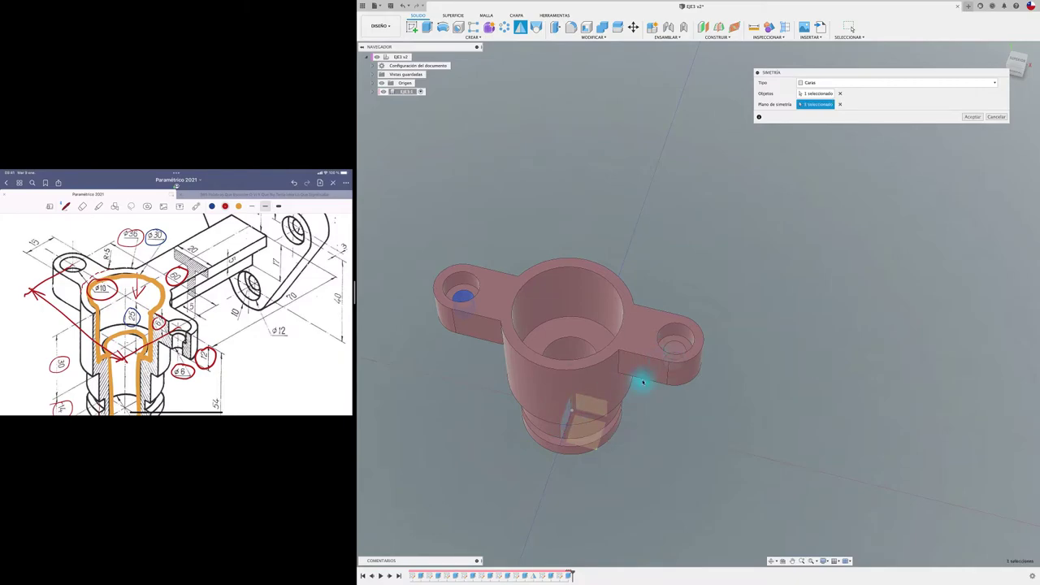
{"action": "left_click", "coordinate": [675, 350]}
{"action": "scroll", "coordinate": [675, 350], "scroll_direction": "up", "scroll_amount": 3}
{"action": "scroll", "coordinate": [691, 333], "scroll_direction": "up", "scroll_amount": 2}
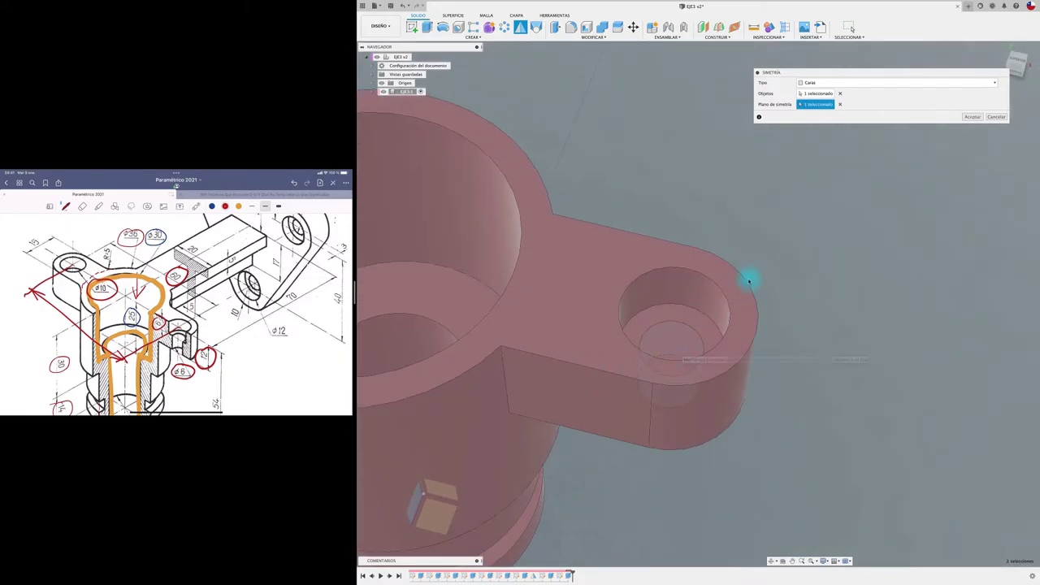
{"action": "left_click", "coordinate": [971, 117]}
{"action": "scroll", "coordinate": [893, 170], "scroll_direction": "down", "scroll_amount": 5}
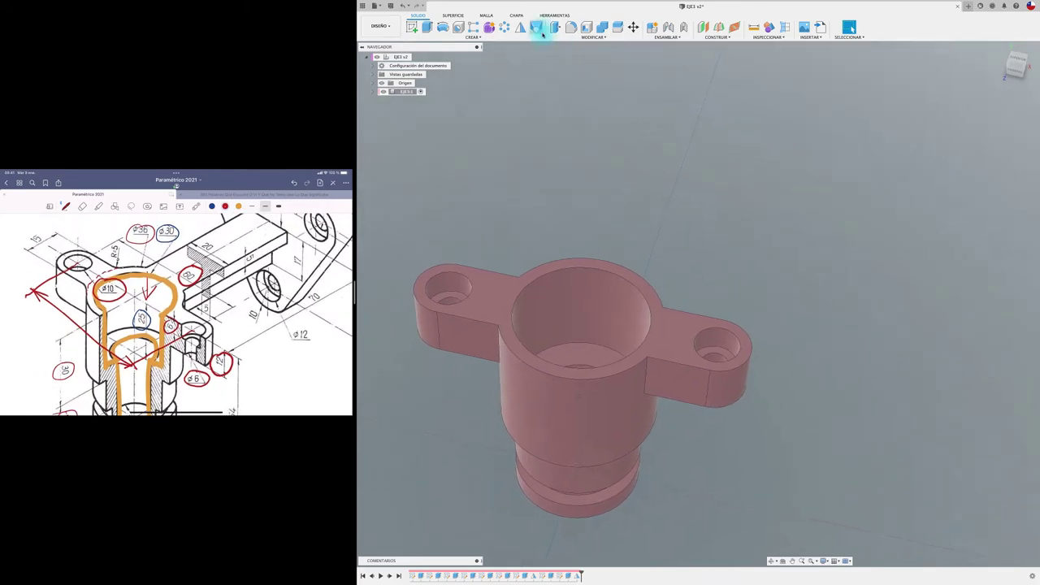
Select the four lug-to-cylinder edges of both lugs in a fillet.
{"action": "left_click", "coordinate": [570, 26]}
{"action": "mouse_move", "coordinate": [486, 295]}
{"action": "middle_mouse_down", "text": "shift"}
{"action": "mouse_move", "coordinate": [509, 350]}
{"action": "mouse_move", "coordinate": [648, 371]}
{"action": "mouse_move", "coordinate": [506, 435]}
{"action": "mouse_move", "coordinate": [554, 472]}
{"action": "mouse_move", "coordinate": [511, 352]}
{"action": "mouse_move", "coordinate": [574, 250]}
{"action": "middle_mouse_up", "text": "shift"}
{"action": "left_click", "coordinate": [510, 349]}
{"action": "left_click", "coordinate": [513, 358]}
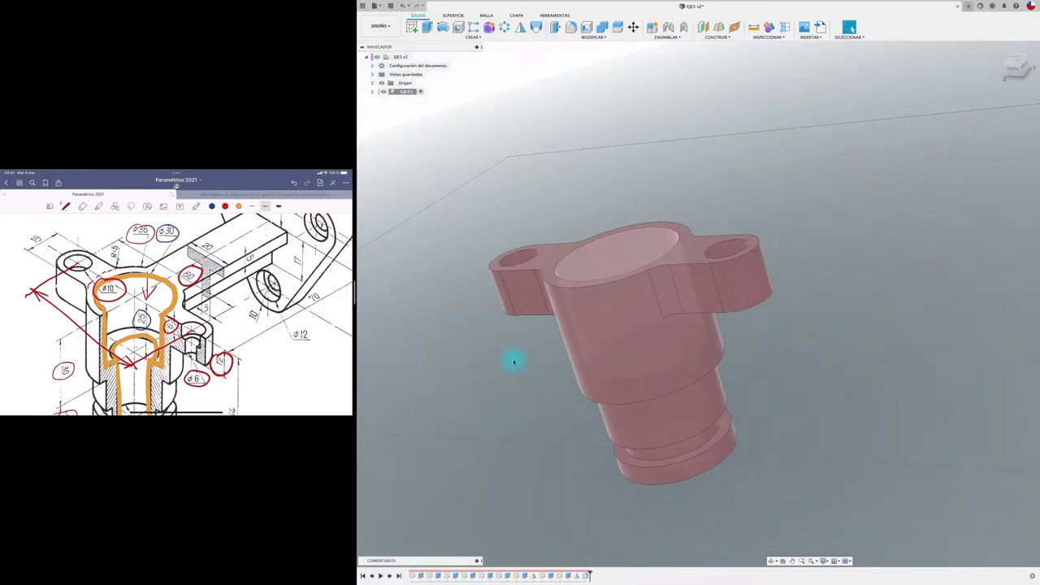
Orbit and zoom to look down into the bore and review the part.
{"action": "middle_click_drag", "start_coordinate": [513, 362], "coordinate": [576, 395], "text": "shift"}
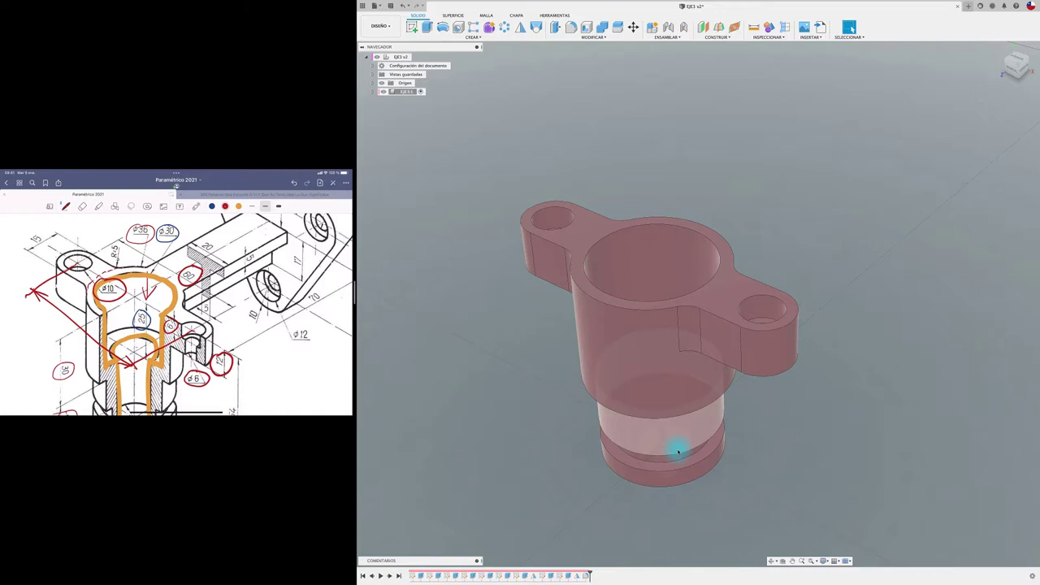
{"action": "scroll", "coordinate": [677, 452], "scroll_direction": "down", "scroll_amount": 2}
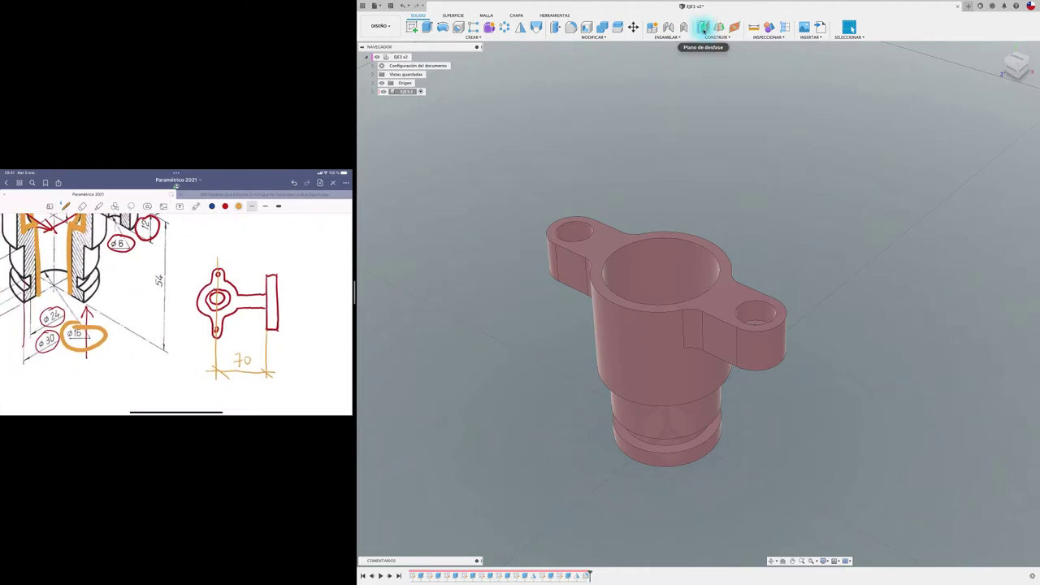
Create an offset plane -70.62 mm from the lower cylinder face and enlarge its display.
{"action": "left_click", "coordinate": [715, 37]}
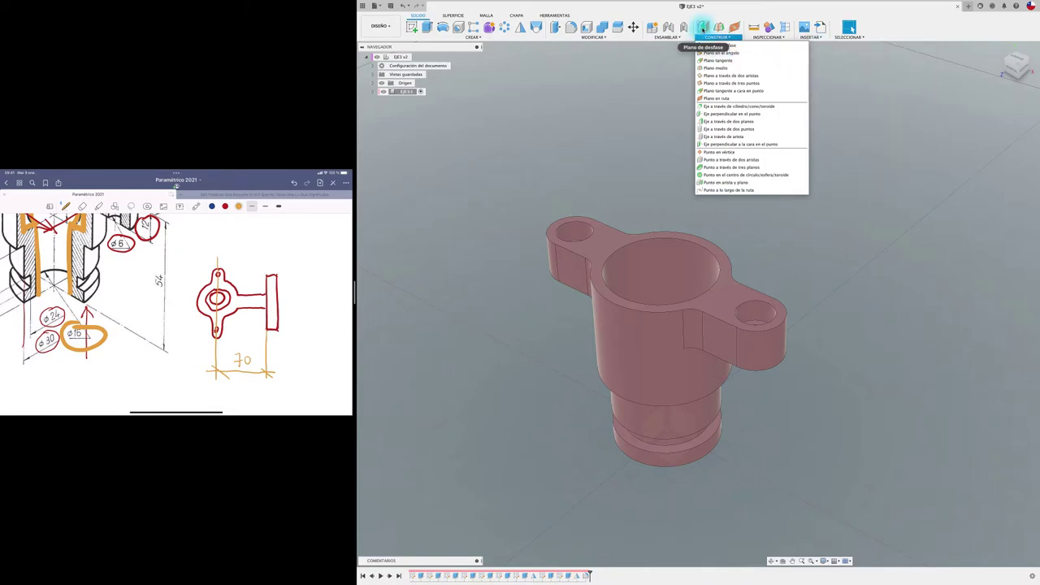
{"action": "left_click", "coordinate": [702, 28]}
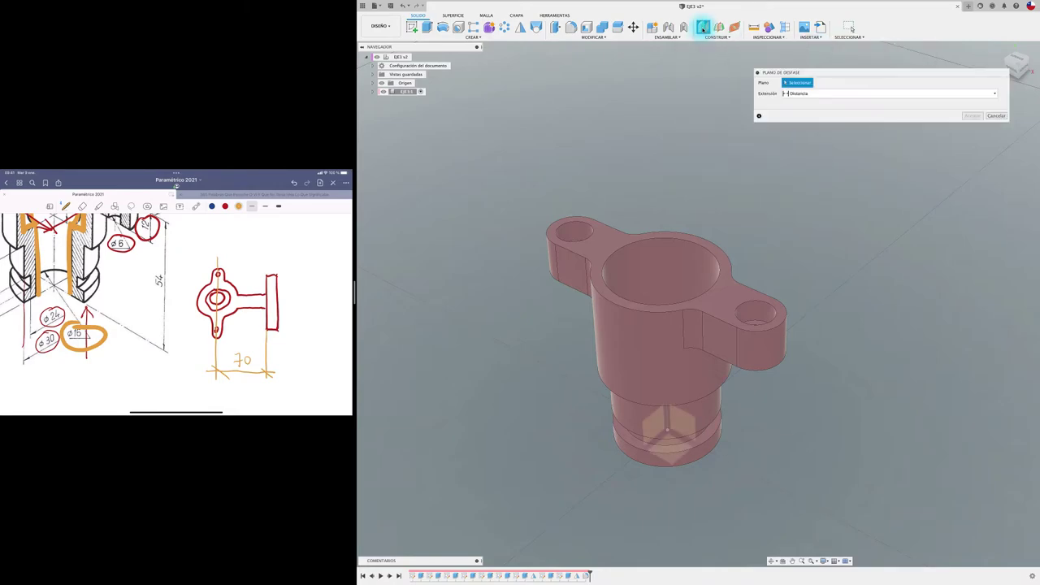
{"action": "left_click", "coordinate": [684, 421]}
{"action": "left_click_drag", "start_coordinate": [690, 410], "coordinate": [850, 284]}
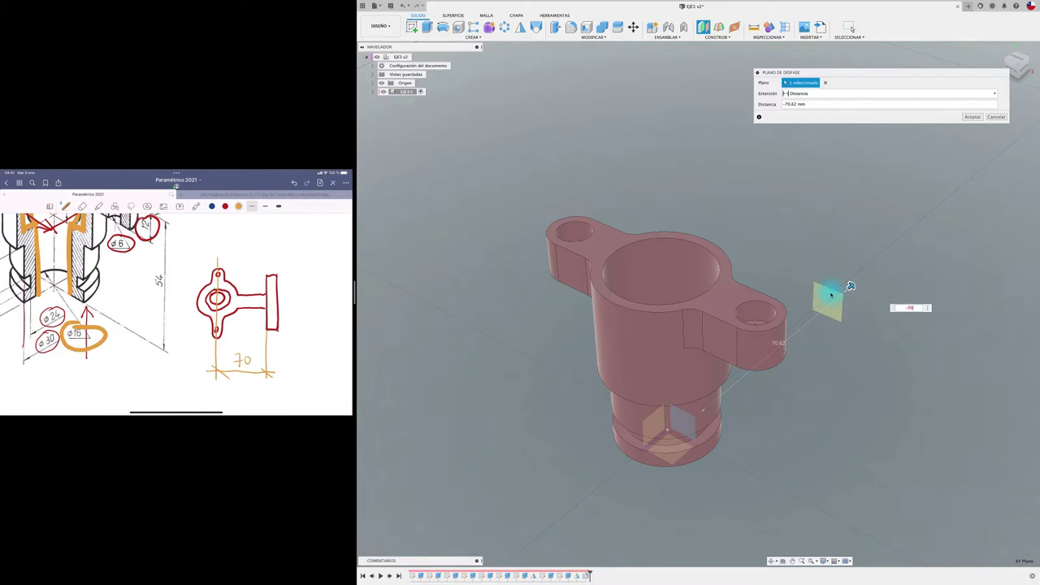
{"action": "type", "text": "-70"}
{"action": "key", "text": "Return"}
{"action": "middle_click_drag", "start_coordinate": [829, 280], "coordinate": [801, 311]}
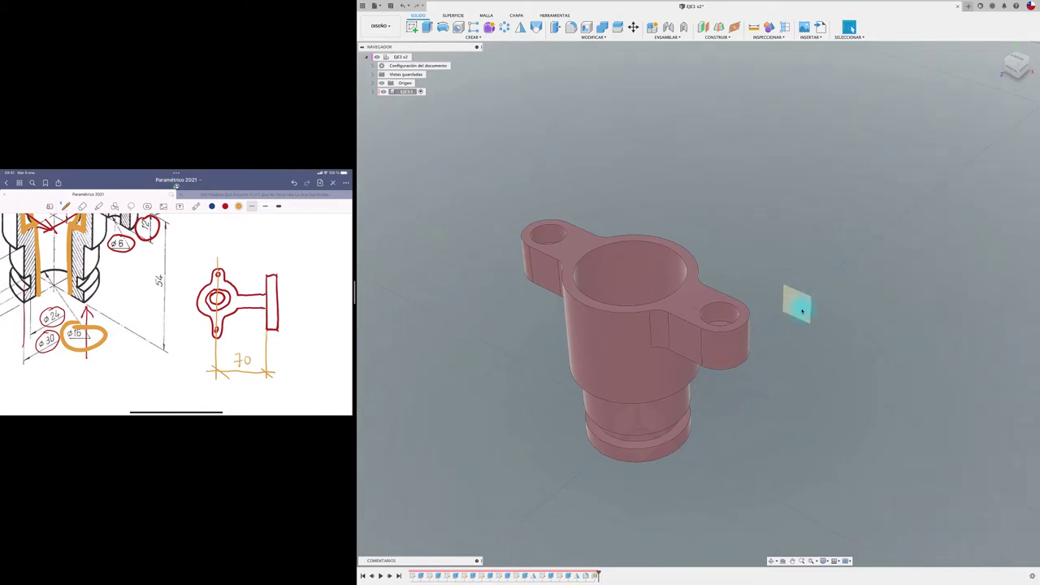
{"action": "left_click", "coordinate": [806, 309]}
{"action": "mouse_move", "coordinate": [810, 300]}
{"action": "left_mouse_down"}
{"action": "mouse_move", "coordinate": [928, 208]}
{"action": "mouse_move", "coordinate": [810, 171]}
{"action": "mouse_move", "coordinate": [743, 117]}
{"action": "left_mouse_up"}
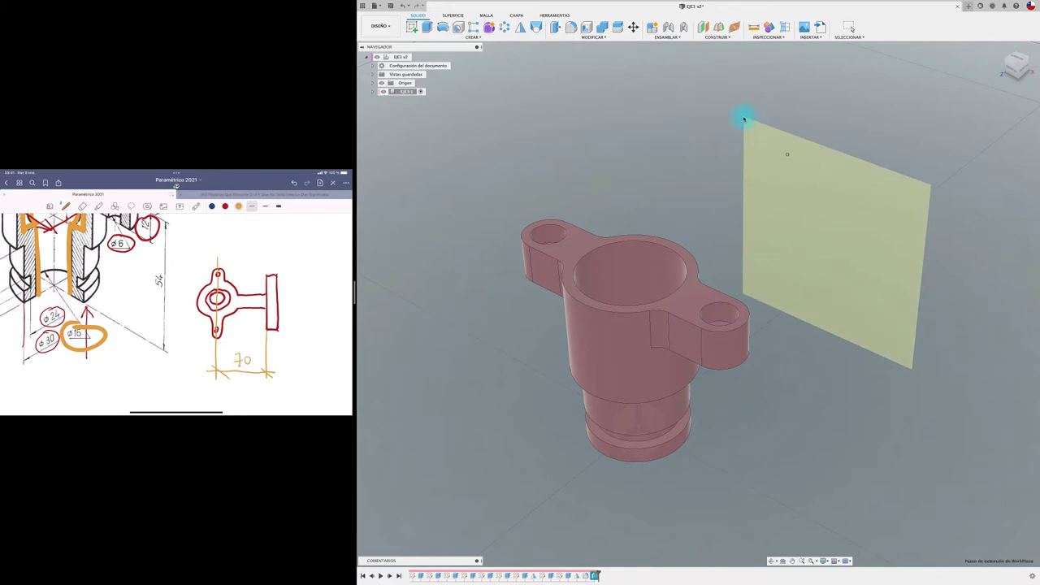
{"action": "left_click", "coordinate": [412, 27]}
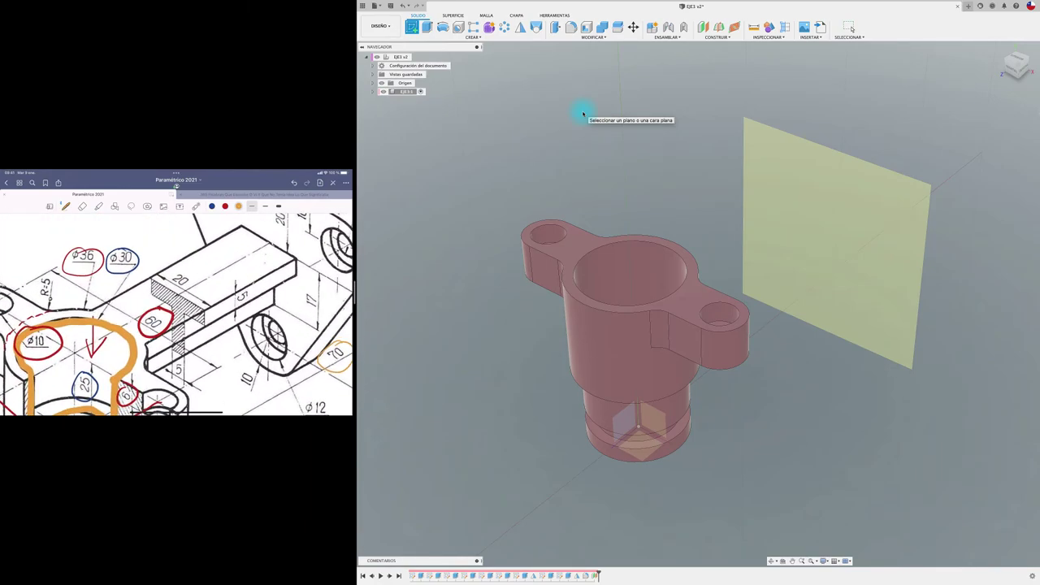
Start a sketch on the offset plane, viewed straight-on from the front.
{"action": "left_click", "coordinate": [841, 199]}
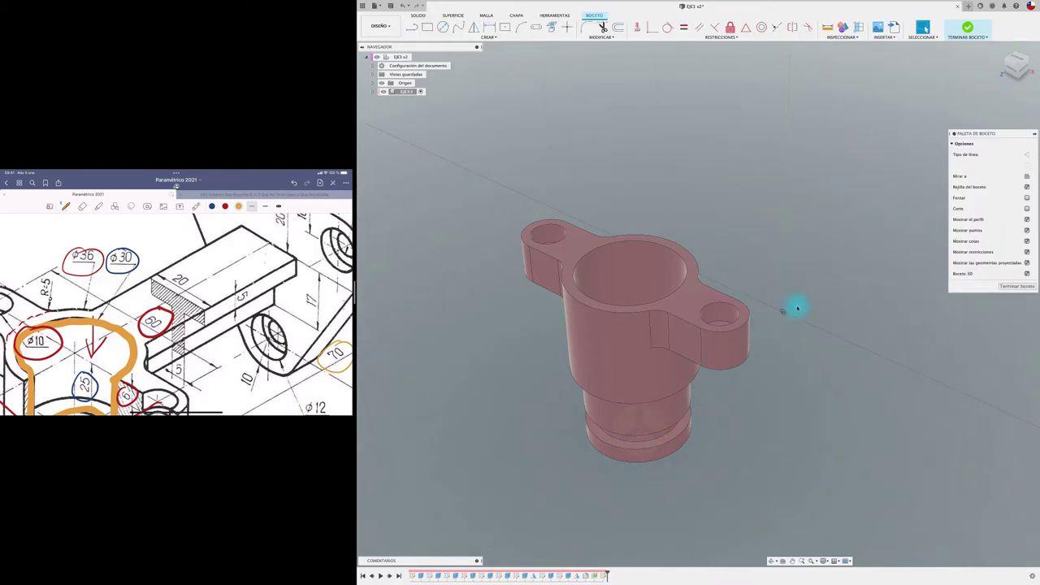
{"action": "scroll", "coordinate": [803, 317], "scroll_direction": "down", "scroll_amount": 3, "text": "shift"}
{"action": "scroll", "coordinate": [803, 317], "scroll_direction": "down", "scroll_amount": 3, "text": "shift"}
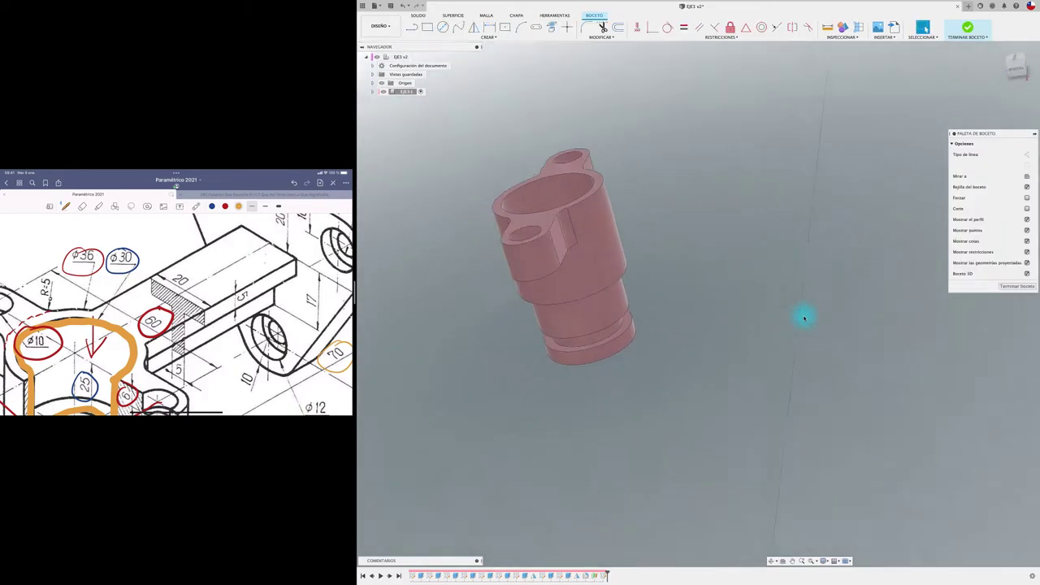
{"action": "scroll", "coordinate": [803, 317], "scroll_direction": "down", "scroll_amount": 3, "text": "shift"}
{"action": "scroll", "coordinate": [803, 317], "scroll_direction": "down", "scroll_amount": 3, "text": "shift"}
{"action": "scroll", "coordinate": [803, 316], "scroll_direction": "down", "scroll_amount": 3, "text": "shift"}
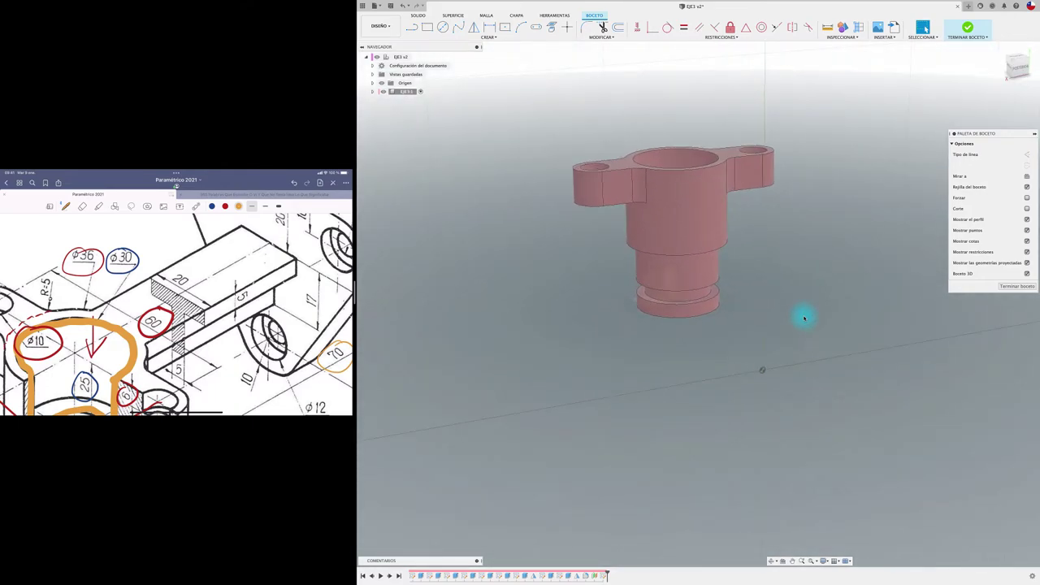
{"action": "left_click", "coordinate": [1016, 68]}
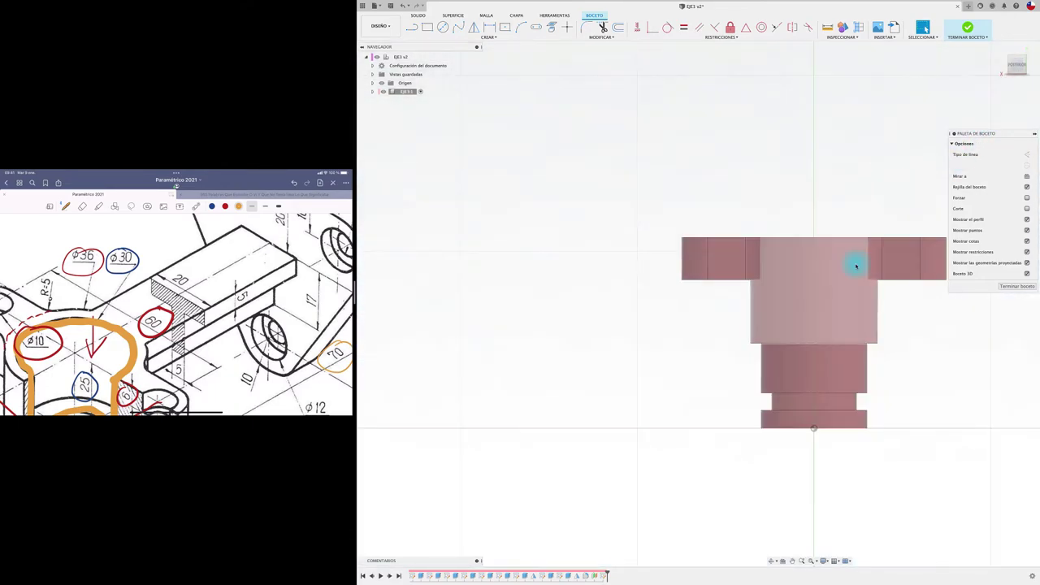
{"action": "scroll", "coordinate": [794, 181], "scroll_direction": "right", "scroll_amount": 3}
{"action": "scroll", "coordinate": [675, 158], "scroll_direction": "up", "scroll_amount": 3}
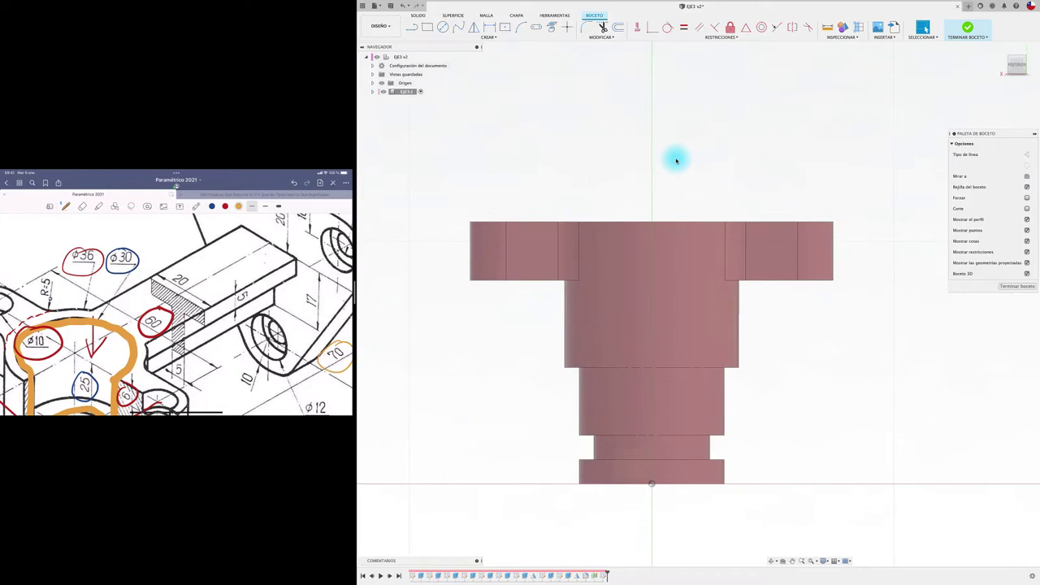
Draw a 17 mm vertical line down from the top edge and make it a centreline.
{"action": "left_click", "coordinate": [414, 31]}
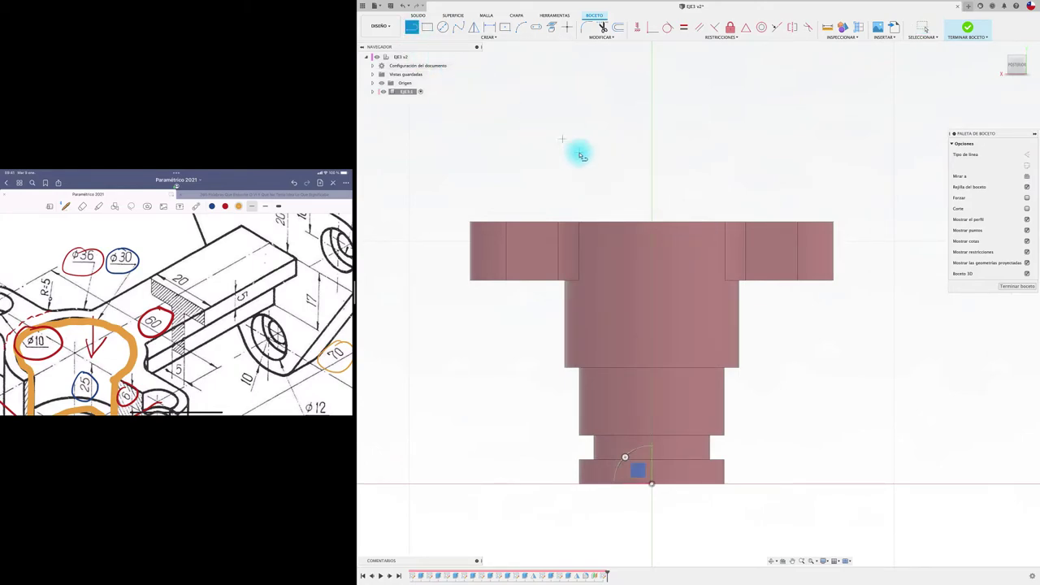
{"action": "left_click", "coordinate": [651, 224]}
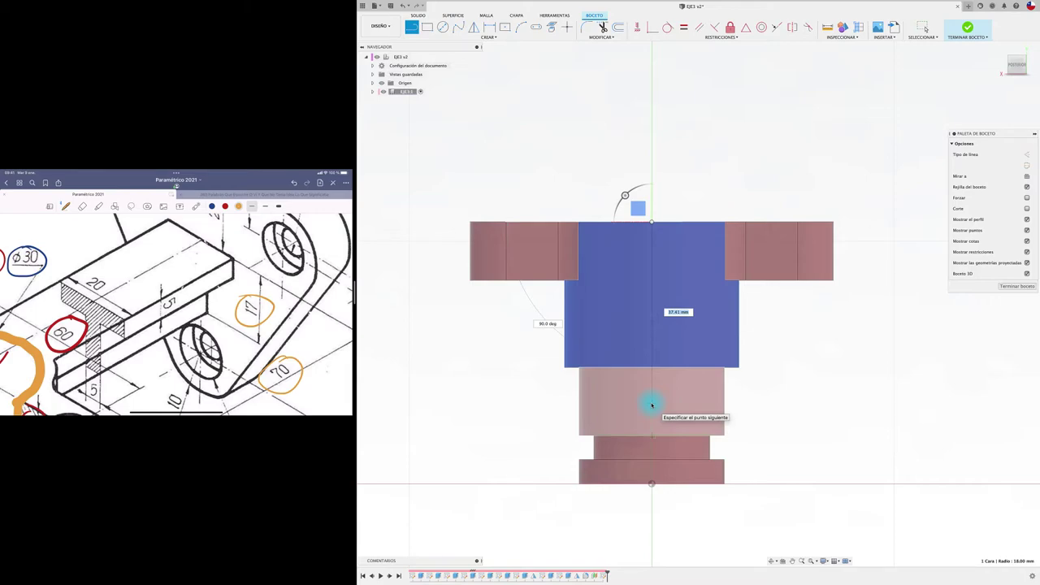
{"action": "type", "text": "17"}
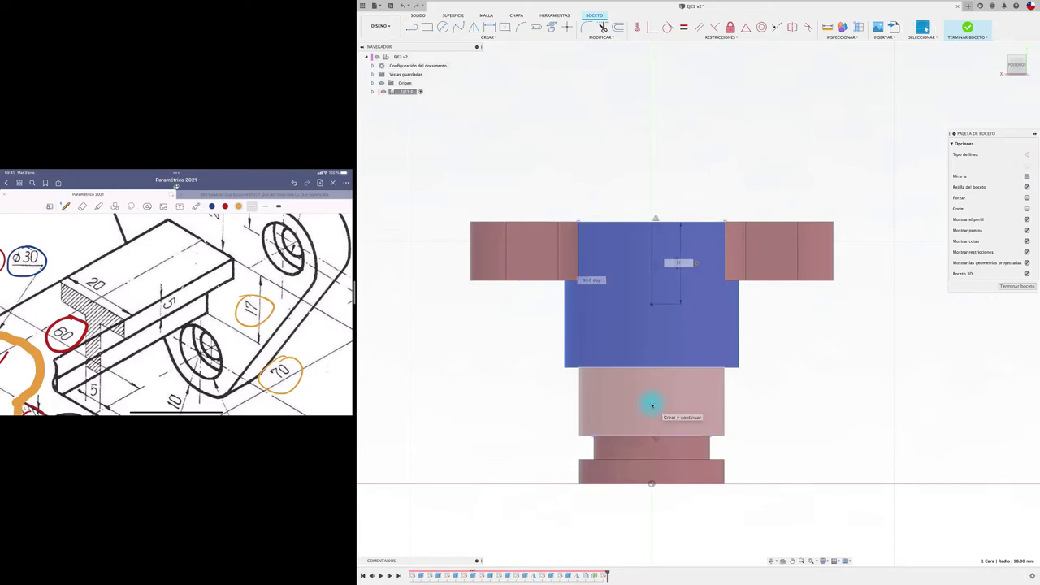
{"action": "key", "text": "Return"}
{"action": "key", "text": "Escape"}
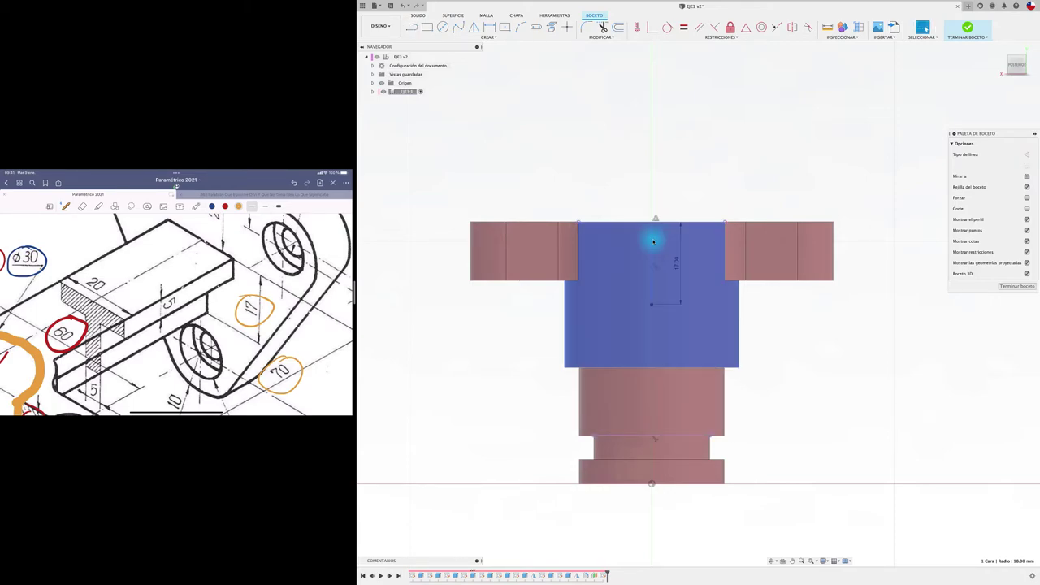
{"action": "left_click", "coordinate": [652, 242]}
{"action": "left_click_drag", "start_coordinate": [1005, 132], "coordinate": [903, 112]}
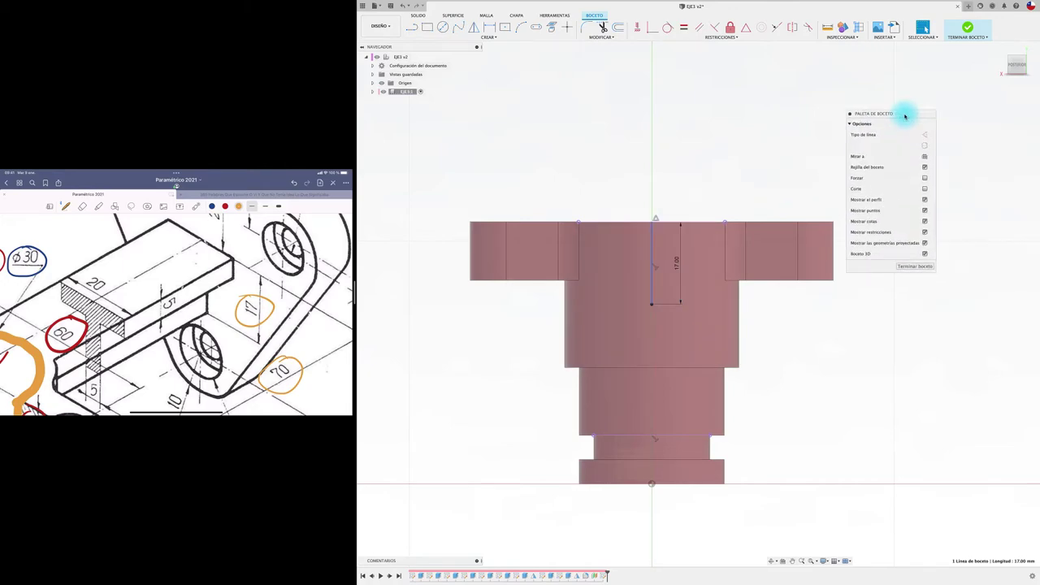
{"action": "left_click", "coordinate": [924, 146]}
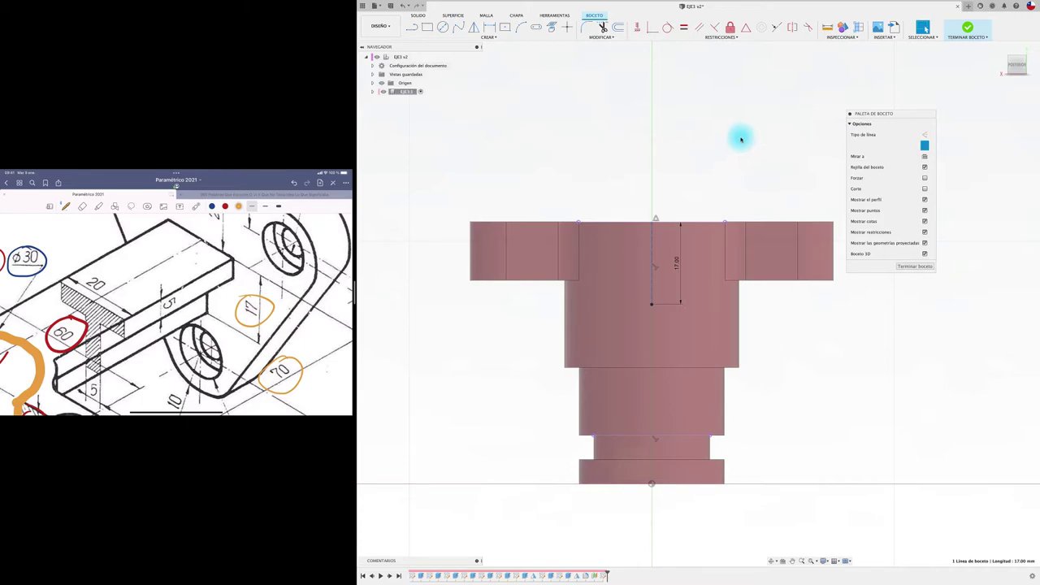
Draw a 2.5 mm line from the centreline's lower end, then a vertical line upward.
{"action": "left_click", "coordinate": [414, 30]}
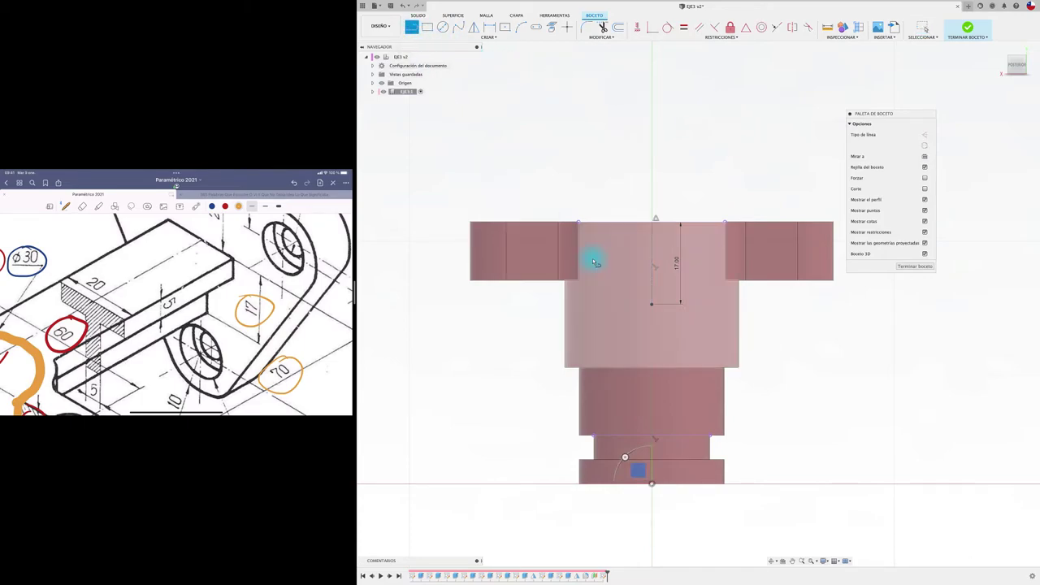
{"action": "left_click", "coordinate": [651, 305]}
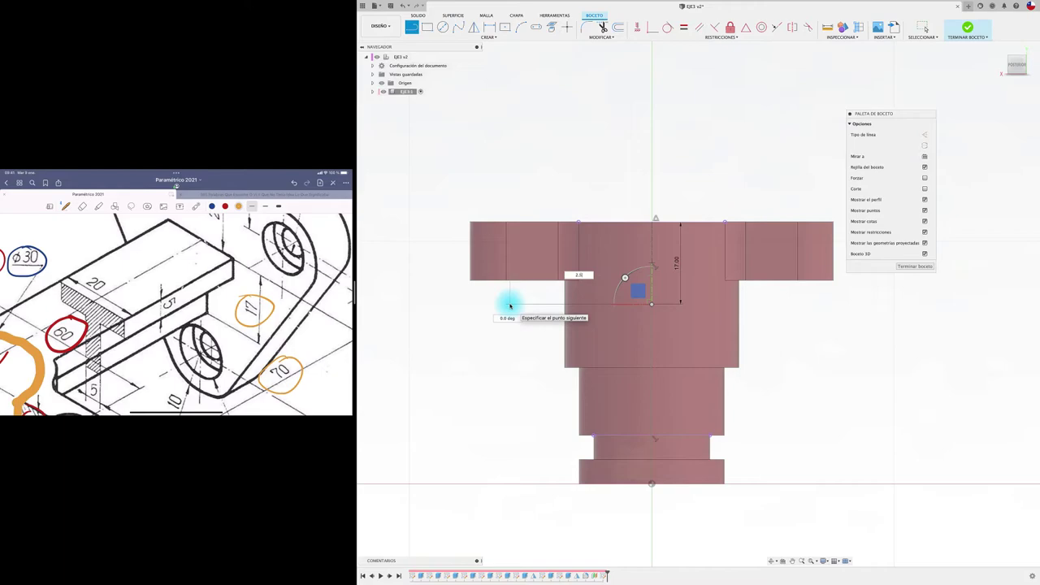
{"action": "key", "text": "Tab"}
{"action": "key", "text": "Return"}
{"action": "key", "text": "Escape"}
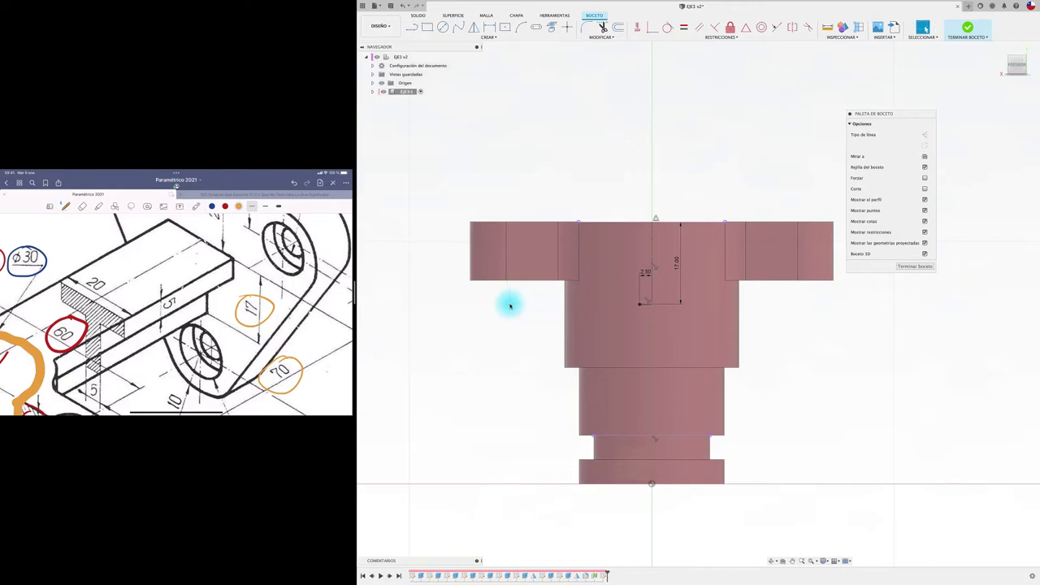
{"action": "key", "text": "l"}
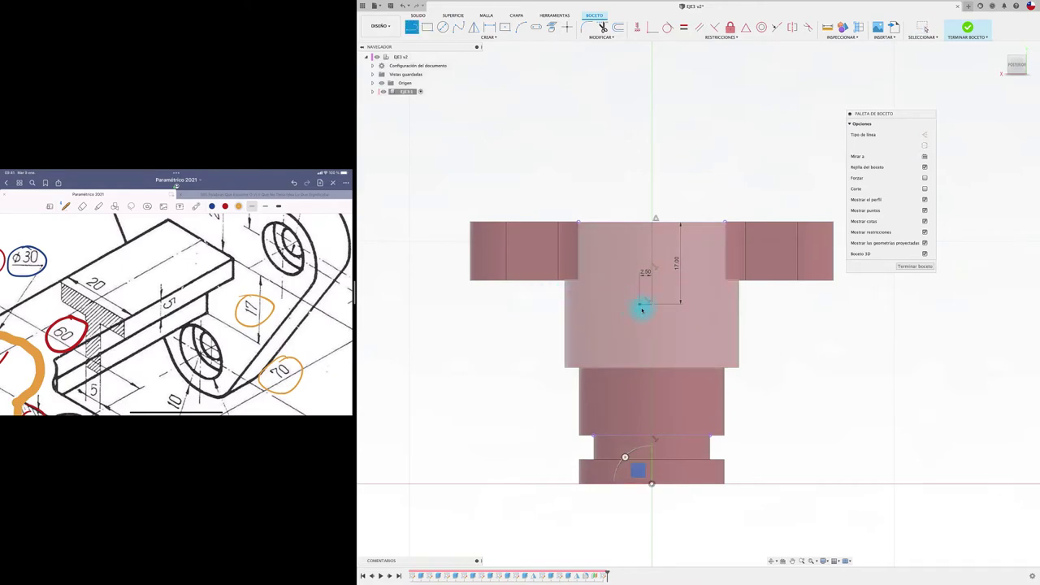
{"action": "left_click", "coordinate": [640, 306]}
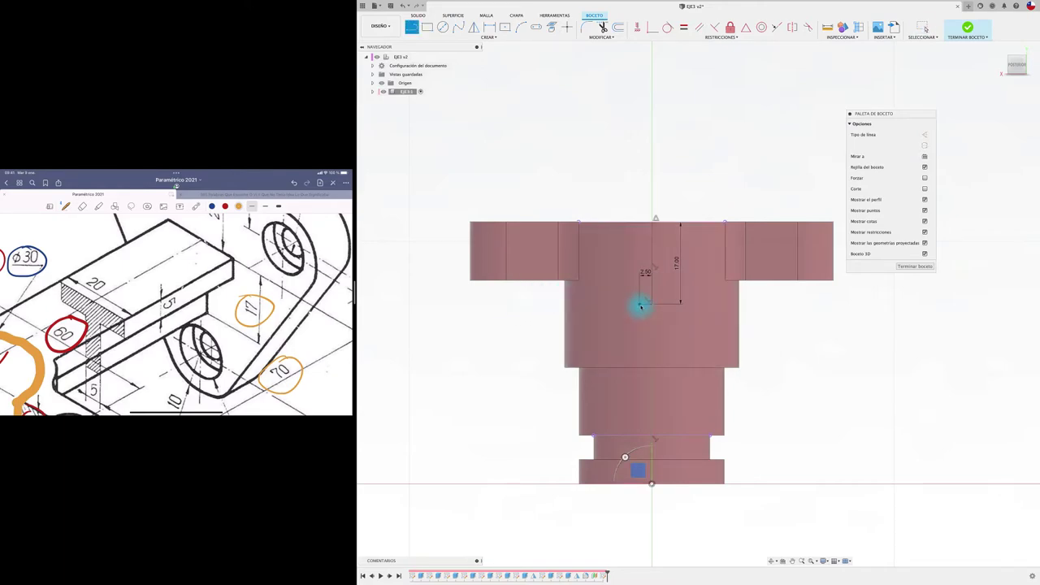
{"action": "left_click", "coordinate": [639, 192]}
{"action": "key", "text": "Escape"}
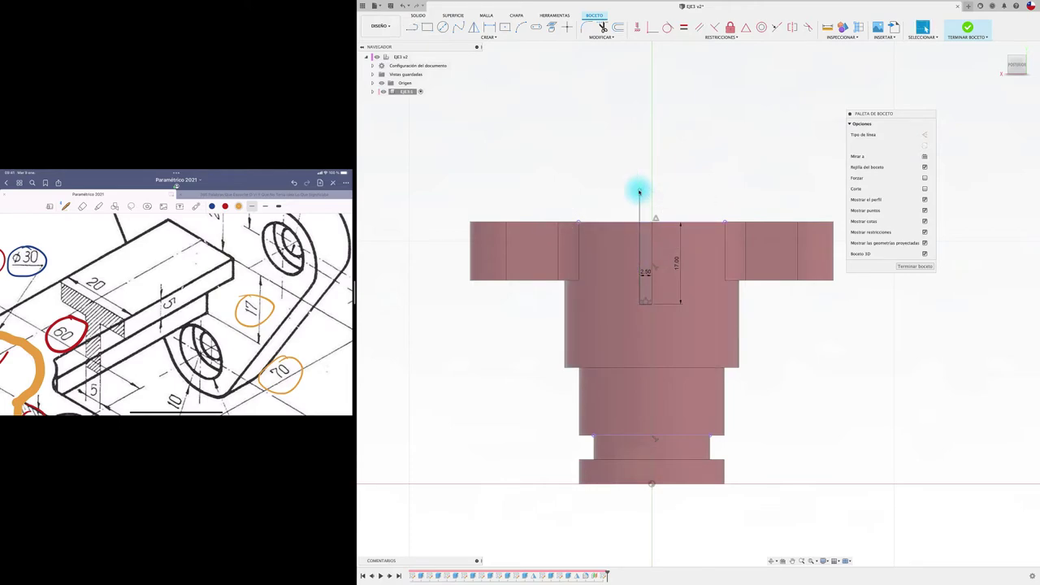
Add the 10 mm horizontal top line and the 5 mm vertical line of the half T.
{"action": "key", "text": "l"}
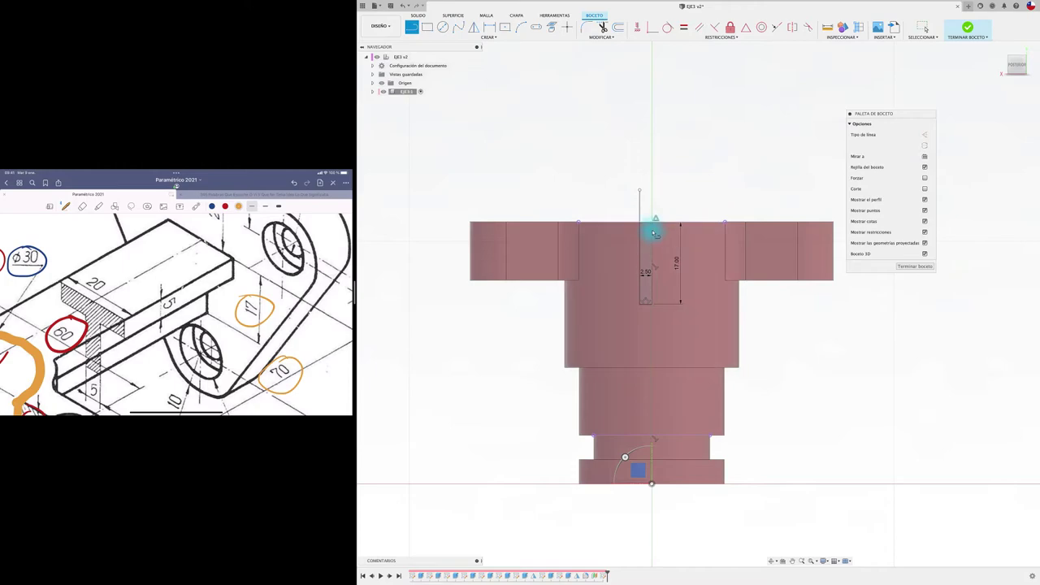
{"action": "left_click", "coordinate": [654, 223]}
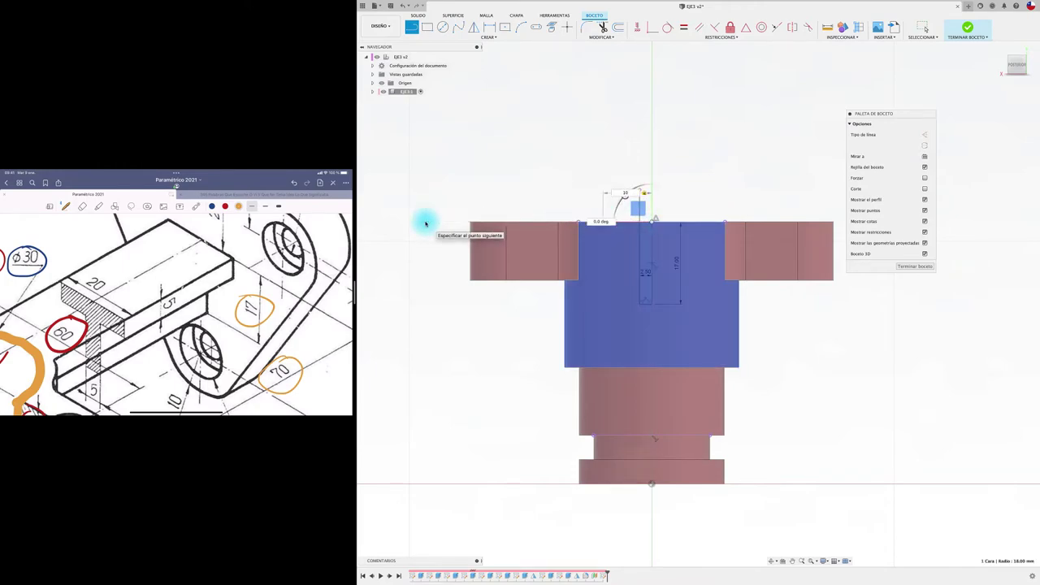
{"action": "key", "text": "Return"}
{"action": "key", "text": "Escape"}
{"action": "key", "text": "l"}
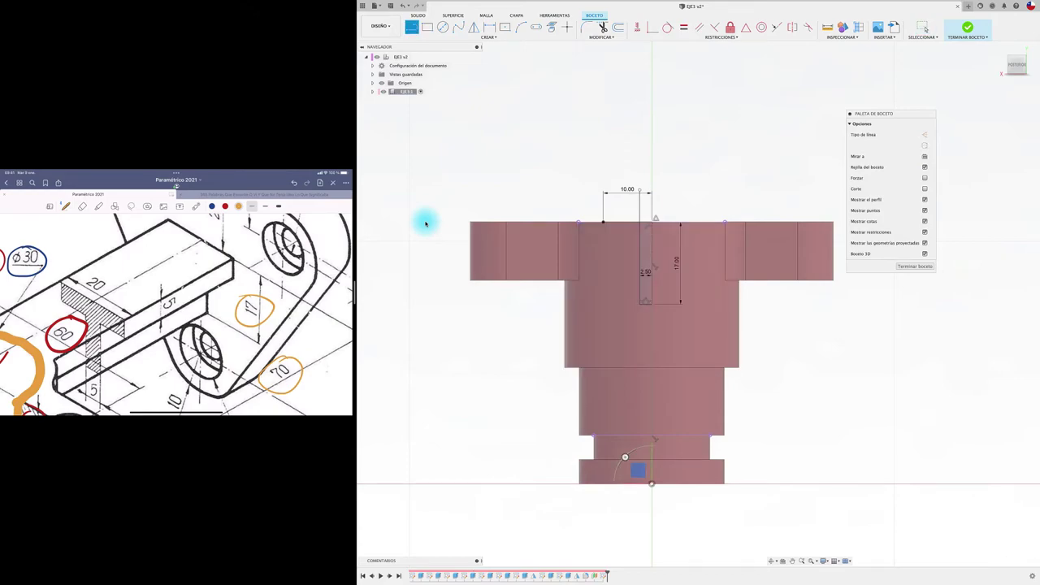
{"action": "left_click", "coordinate": [603, 221]}
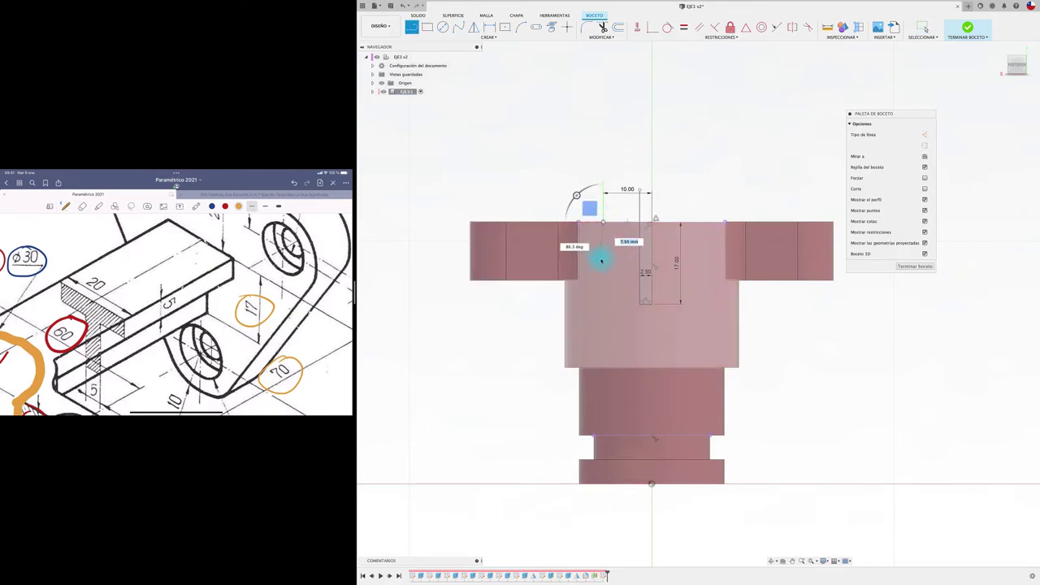
{"action": "type", "text": "5"}
{"action": "key", "text": "Return"}
{"action": "key", "text": "Escape"}
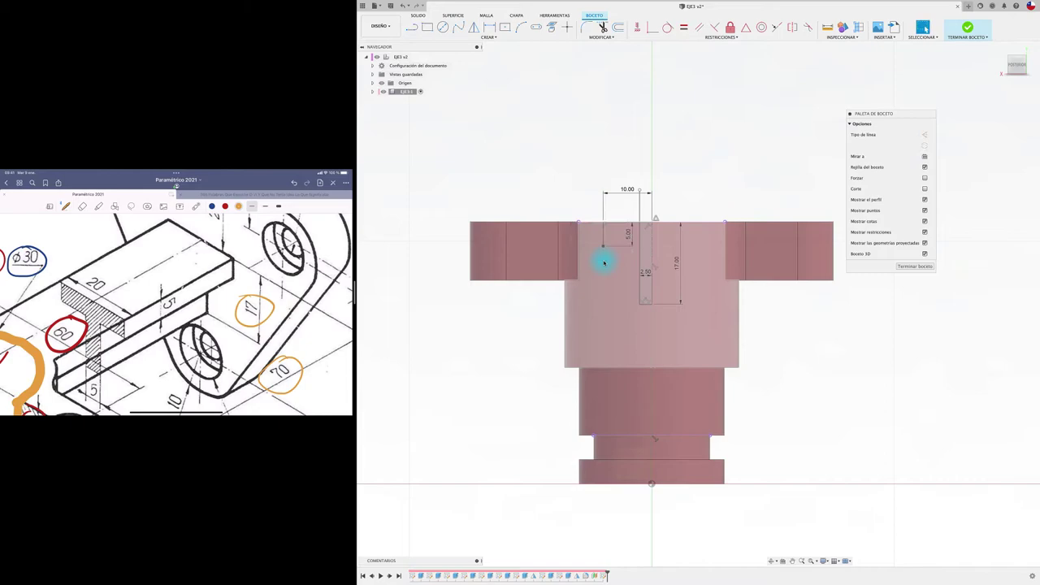
{"action": "key", "text": "l"}
{"action": "left_click", "coordinate": [575, 219]}
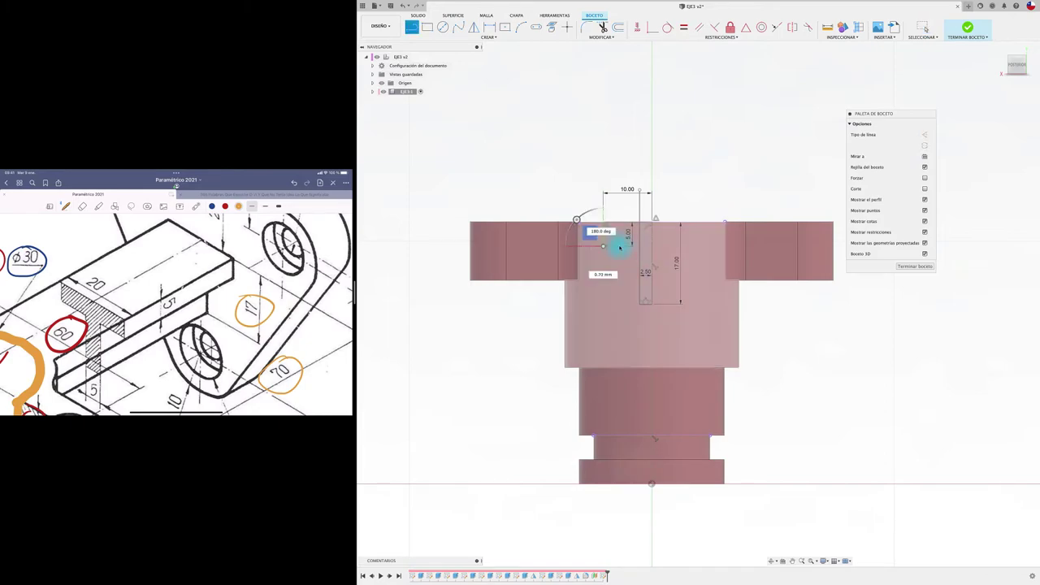
{"action": "key", "text": "Escape"}
{"action": "left_click", "coordinate": [668, 250]}
Trim away the extra horizontal segment from the half-T sketch.
{"action": "left_click", "coordinate": [673, 186]}
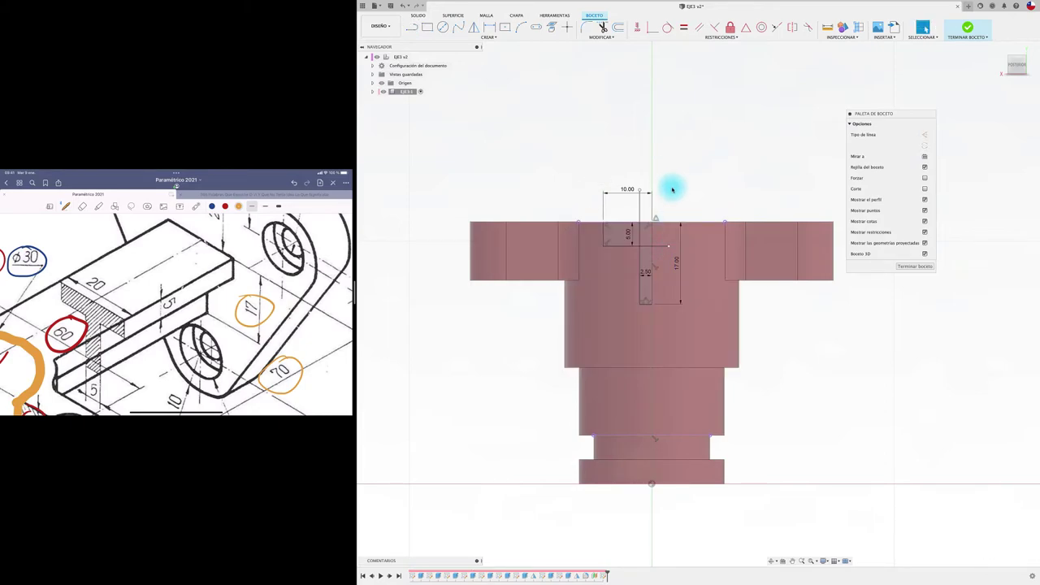
{"action": "scroll", "coordinate": [672, 189], "scroll_direction": "up", "scroll_amount": 2}
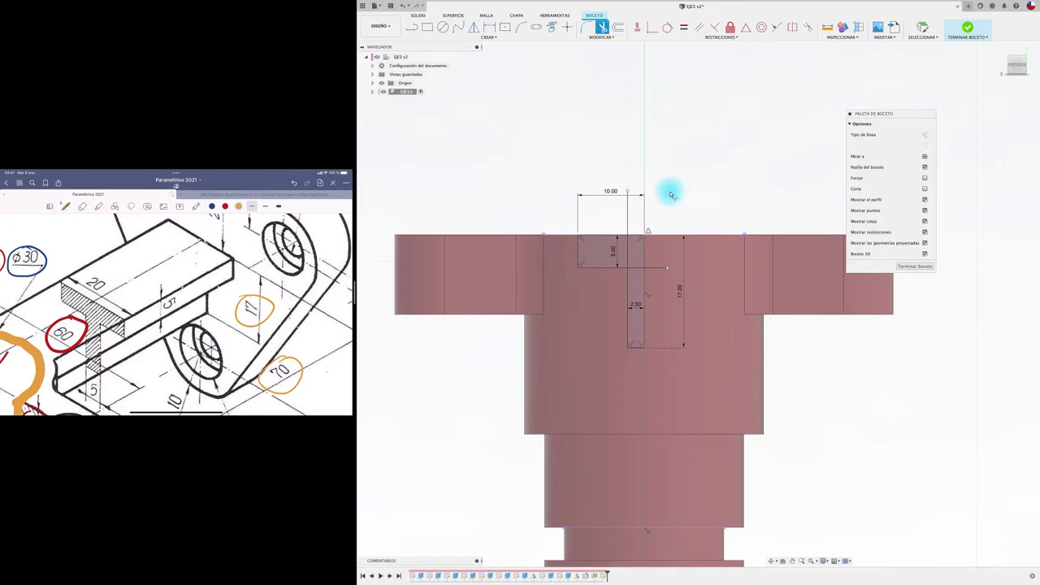
{"action": "key", "text": "t"}
{"action": "left_click", "coordinate": [637, 269]}
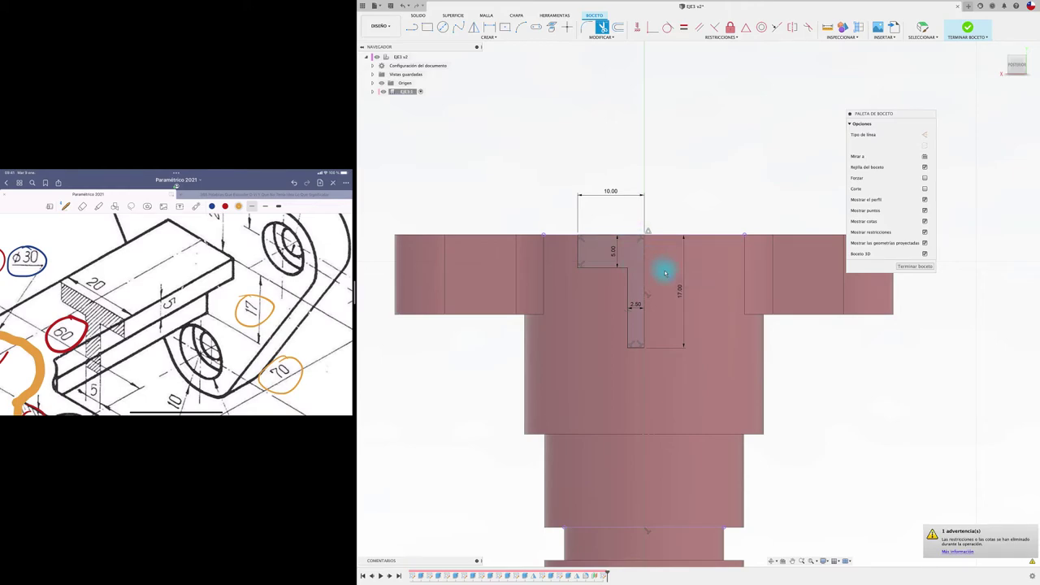
{"action": "scroll", "coordinate": [718, 204], "scroll_direction": "down", "scroll_amount": 5, "text": "shift"}
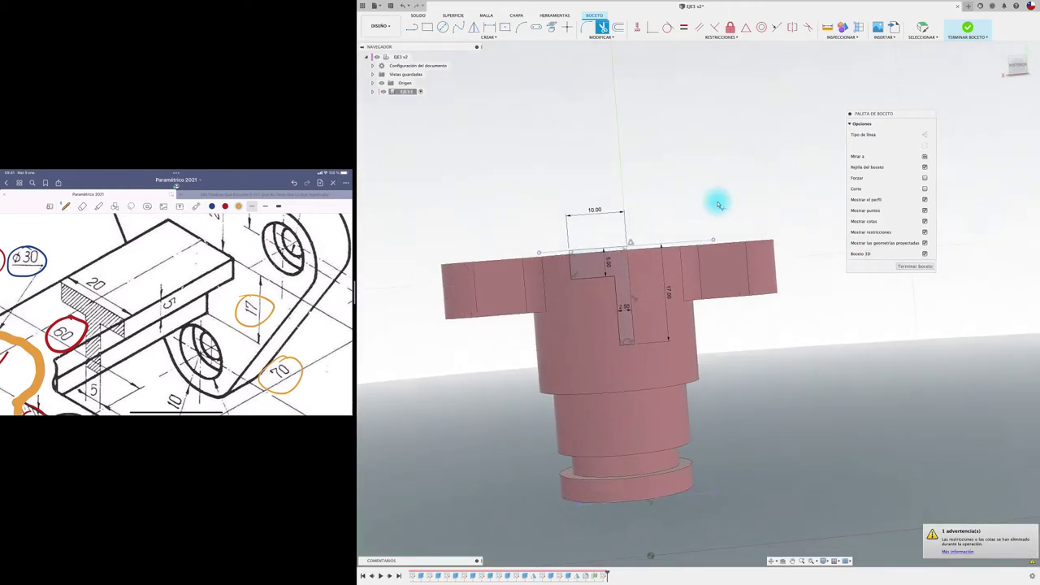
{"action": "scroll", "coordinate": [718, 203], "scroll_direction": "down", "scroll_amount": 5, "text": "shift"}
{"action": "scroll", "coordinate": [718, 204], "scroll_direction": "down", "scroll_amount": 5, "text": "shift"}
{"action": "scroll", "coordinate": [718, 204], "scroll_direction": "down", "scroll_amount": 5, "text": "shift"}
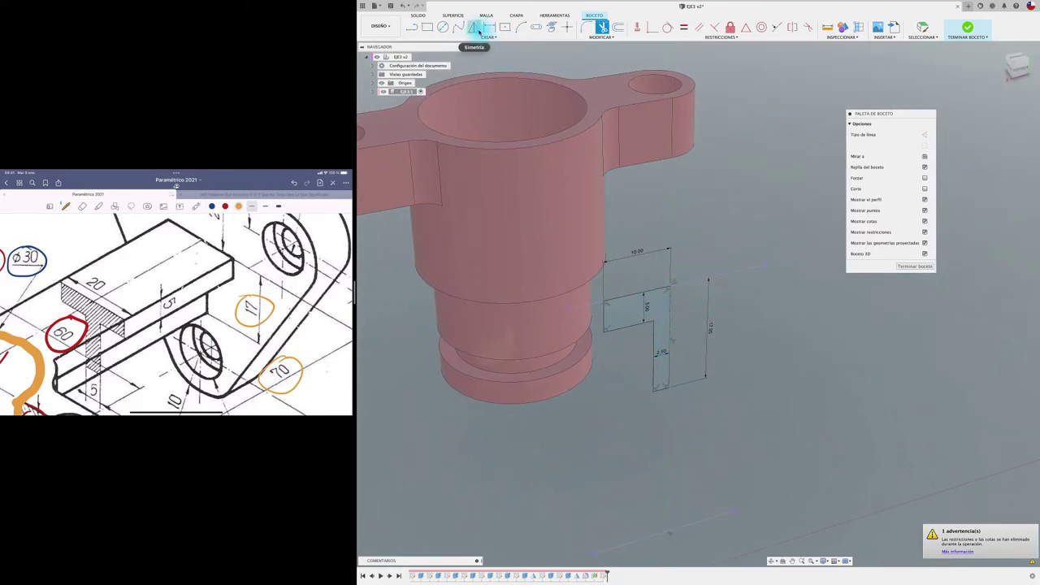
Mirror the half-T lines about the centre line axis.
{"action": "left_click", "coordinate": [474, 26]}
{"action": "left_click", "coordinate": [664, 296]}
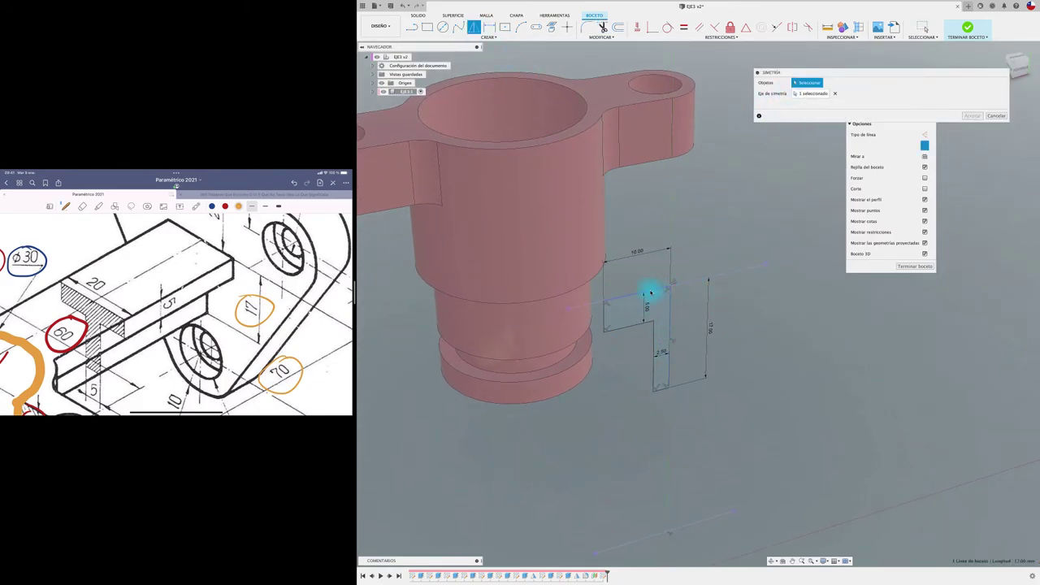
{"action": "left_click", "coordinate": [608, 322]}
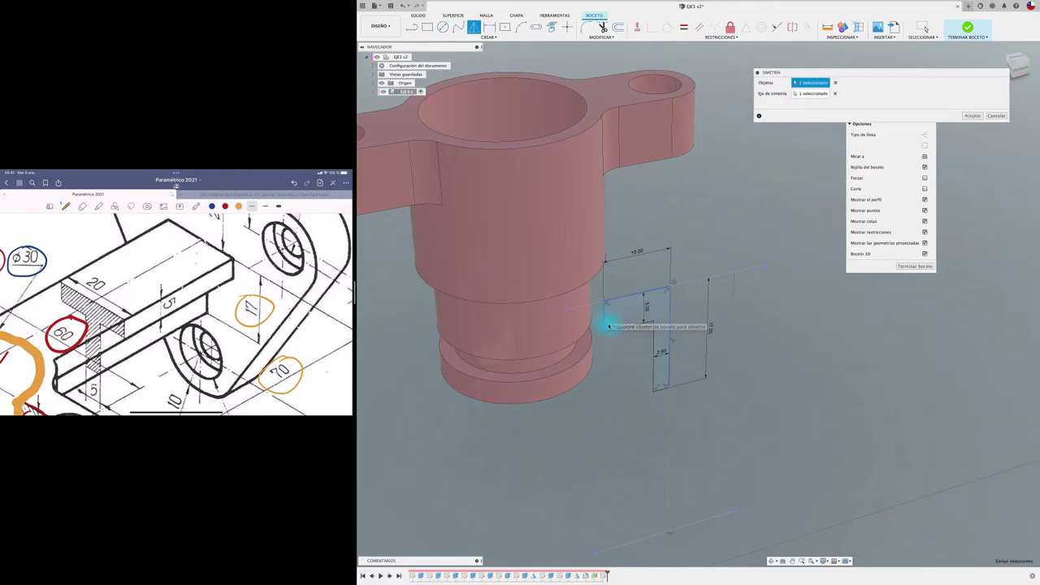
{"action": "left_click", "coordinate": [622, 328]}
{"action": "left_click", "coordinate": [651, 334]}
{"action": "left_click", "coordinate": [664, 391]}
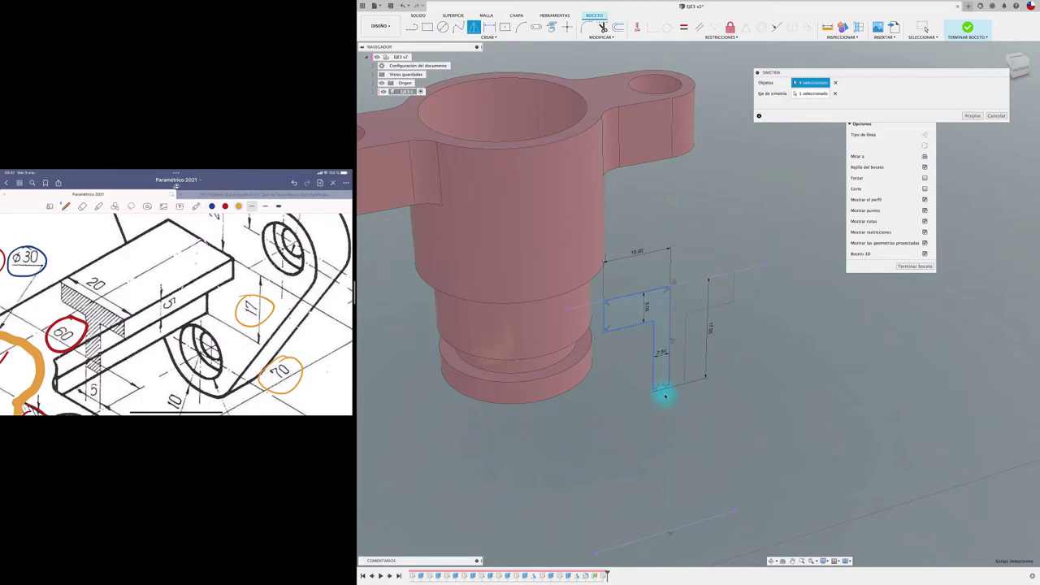
{"action": "left_click", "coordinate": [663, 391]}
{"action": "left_click", "coordinate": [973, 115]}
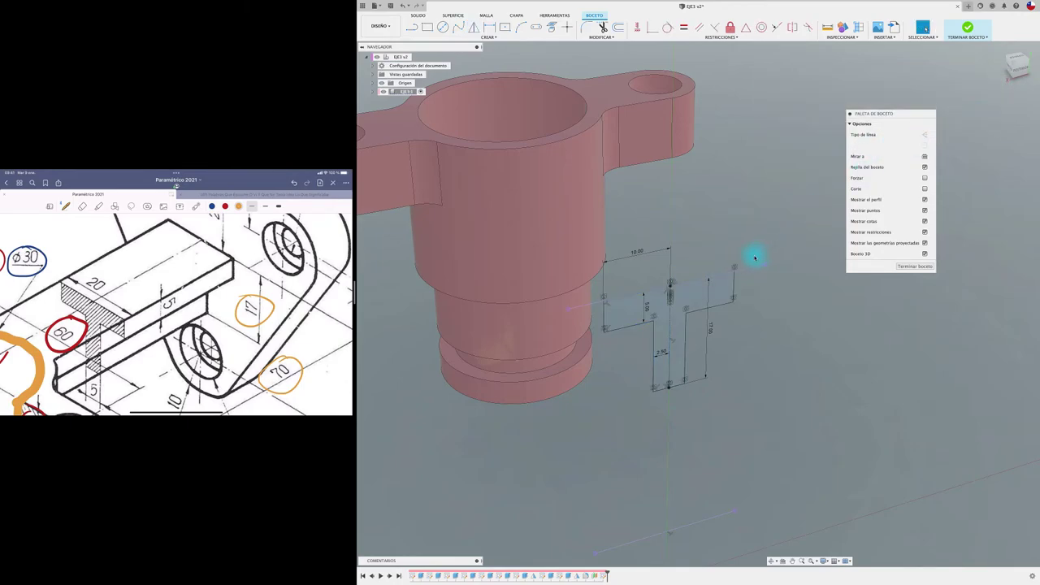
Extrude both halves of the T profile as a Join operation.
{"action": "key", "text": "e"}
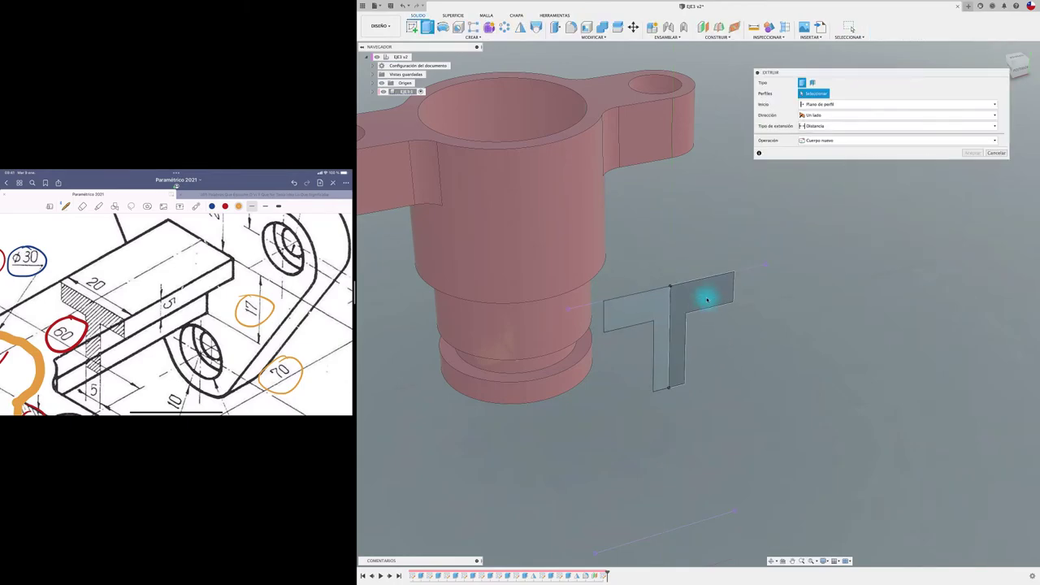
{"action": "left_click", "coordinate": [708, 294]}
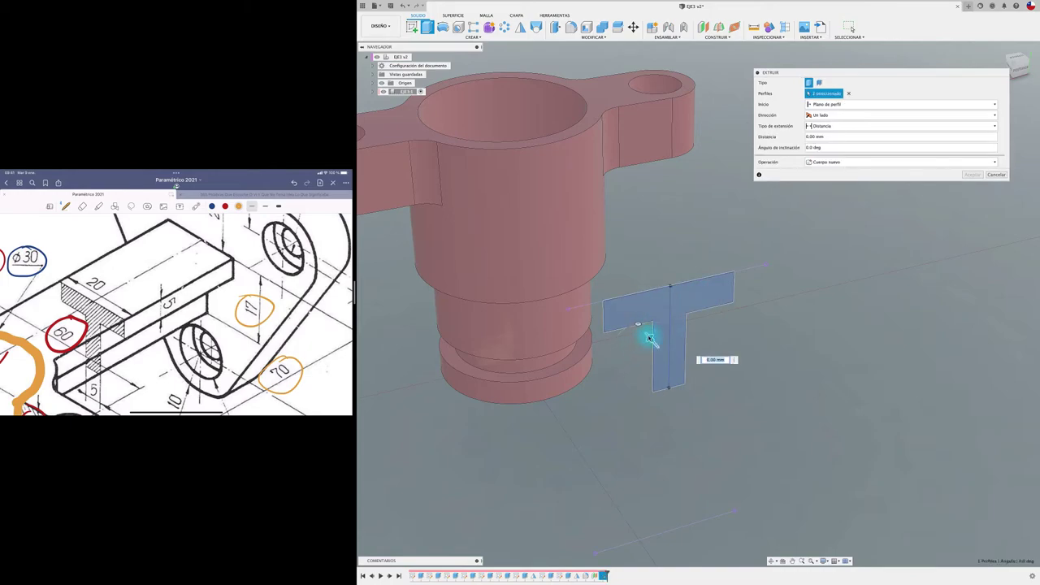
{"action": "left_click", "coordinate": [609, 299]}
{"action": "left_click_drag", "start_coordinate": [609, 299], "coordinate": [483, 145]}
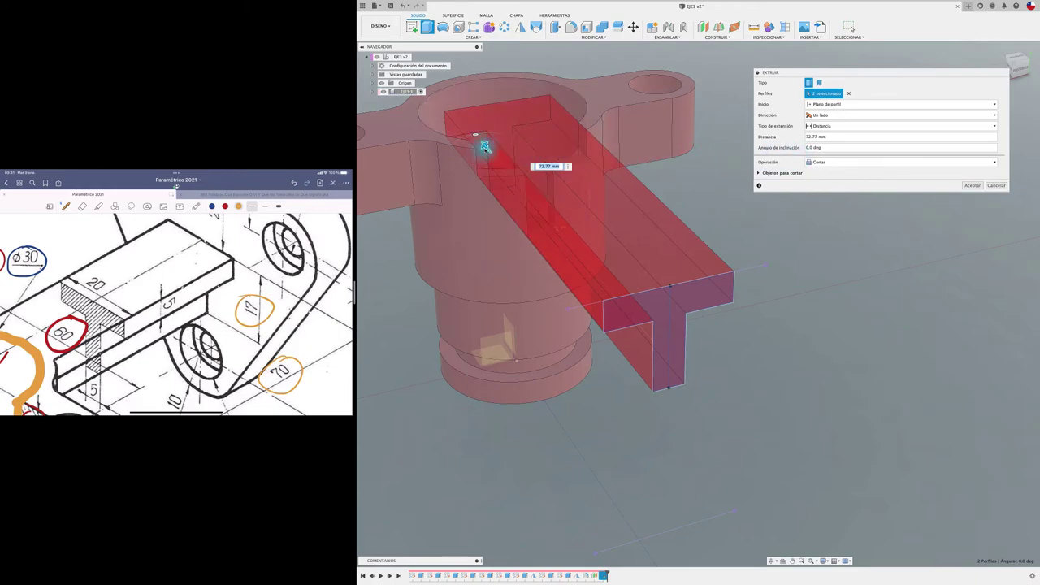
{"action": "left_click_drag", "start_coordinate": [483, 145], "coordinate": [557, 223]}
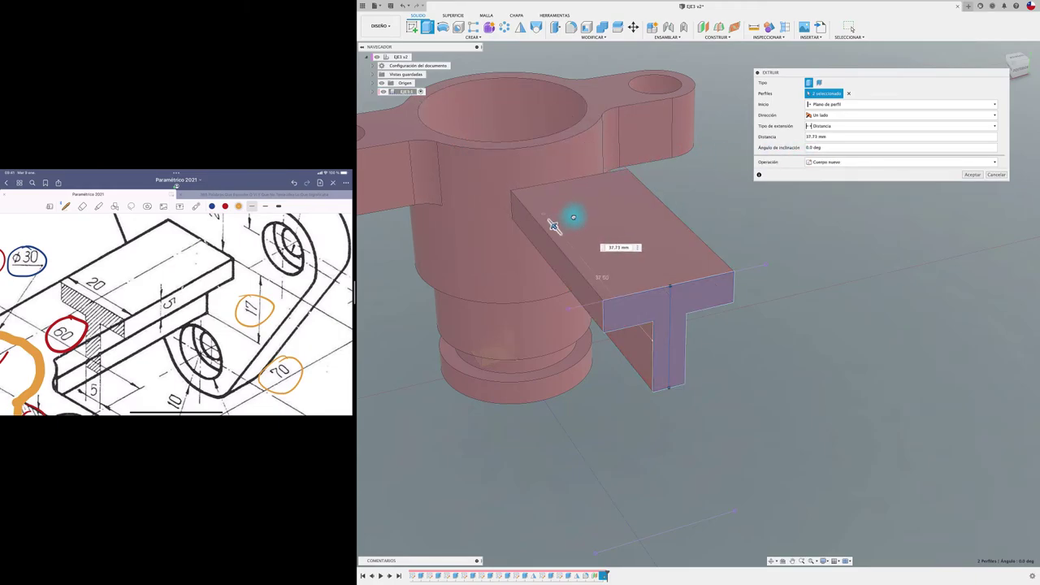
{"action": "left_click", "coordinate": [834, 162]}
{"action": "left_click", "coordinate": [820, 172]}
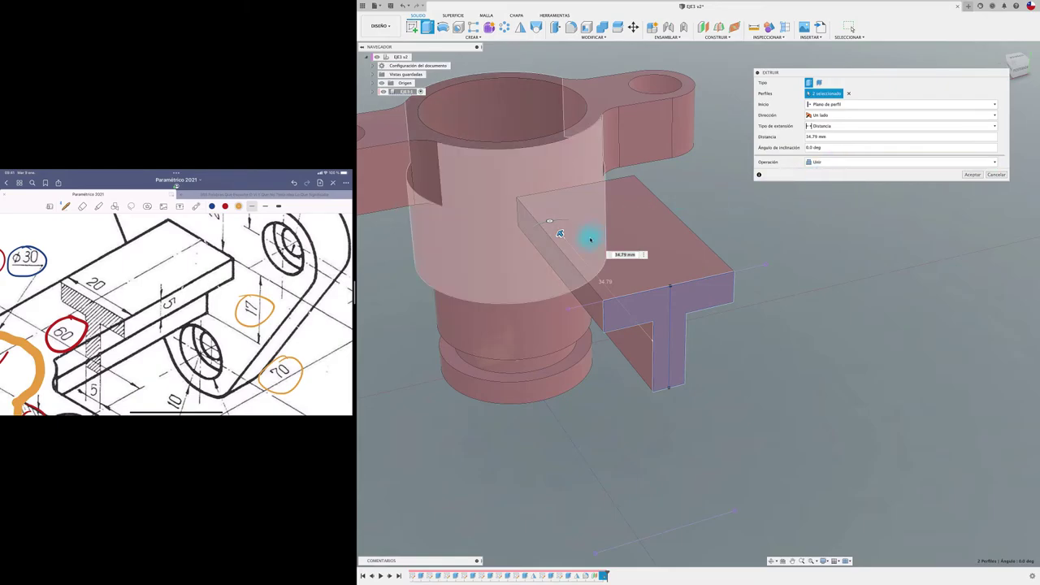
Extrude the arm one direction up to the cylindrical body, then finish the sketch.
{"action": "left_click_drag", "start_coordinate": [560, 235], "coordinate": [490, 157]}
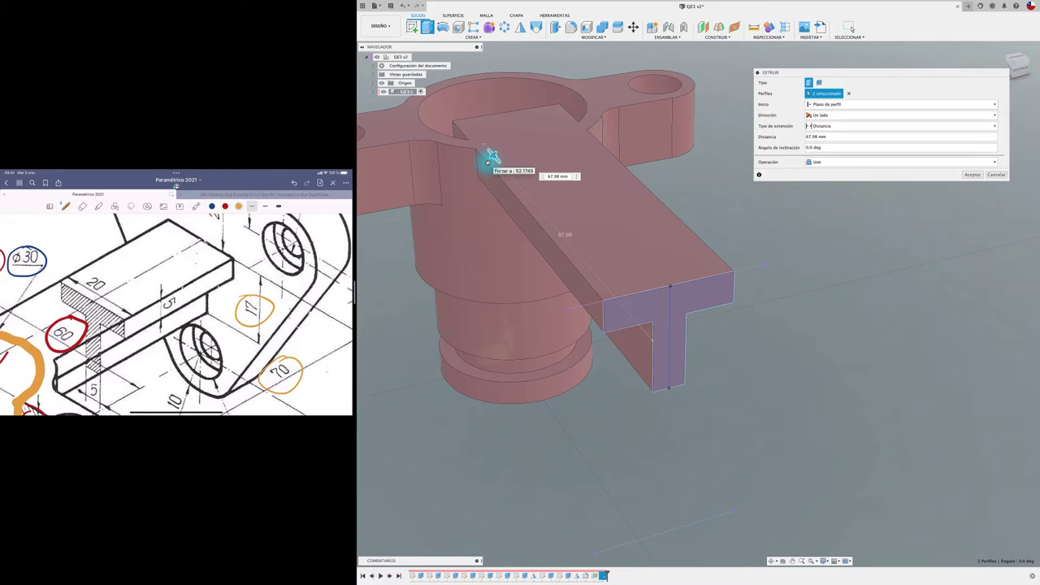
{"action": "left_click_drag", "start_coordinate": [490, 157], "coordinate": [566, 241]}
{"action": "left_click", "coordinate": [848, 116]}
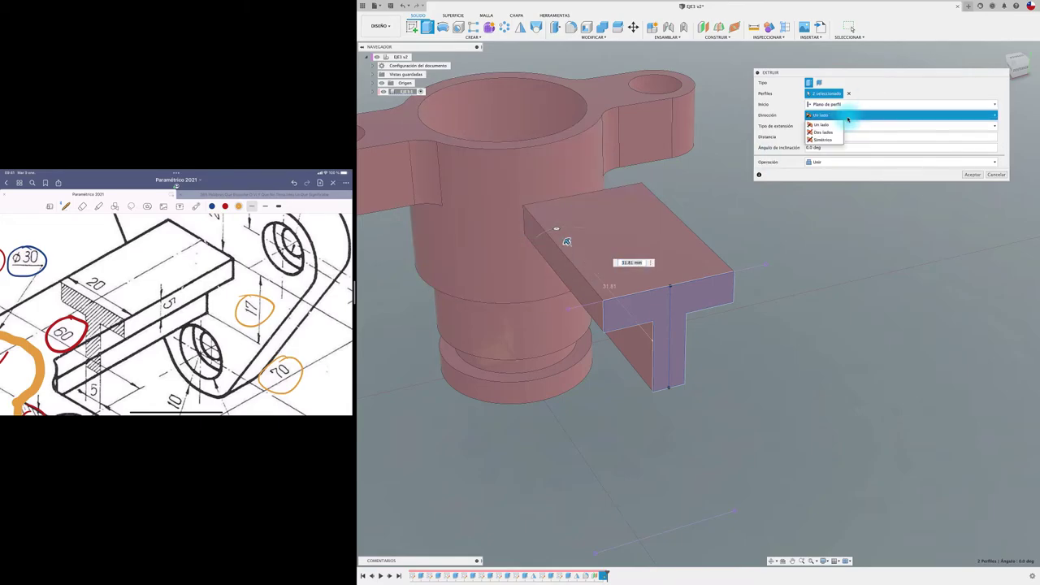
{"action": "left_click", "coordinate": [845, 124]}
{"action": "left_click", "coordinate": [842, 127]}
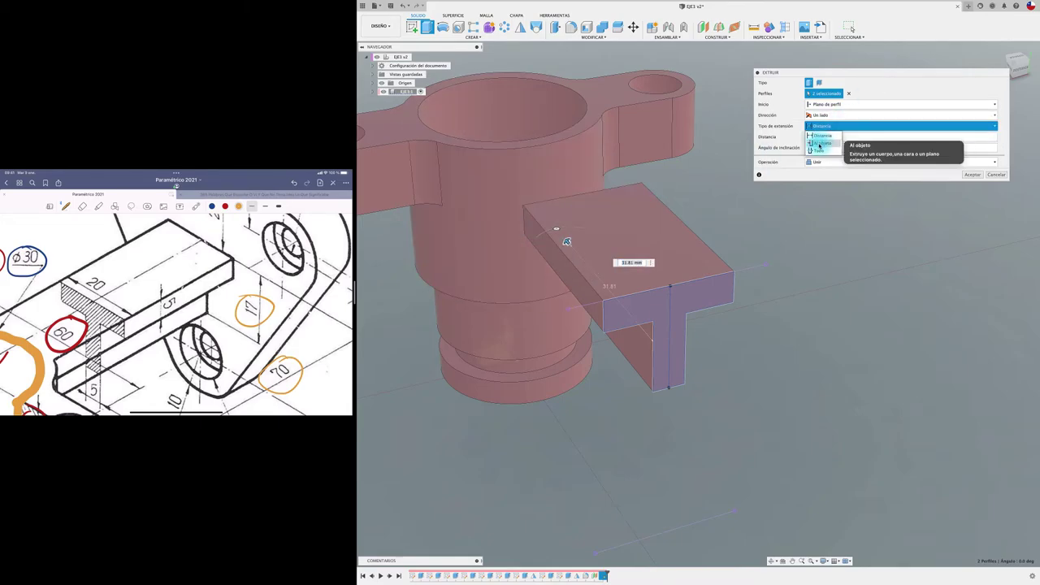
{"action": "left_click", "coordinate": [845, 142]}
{"action": "left_click", "coordinate": [588, 160]}
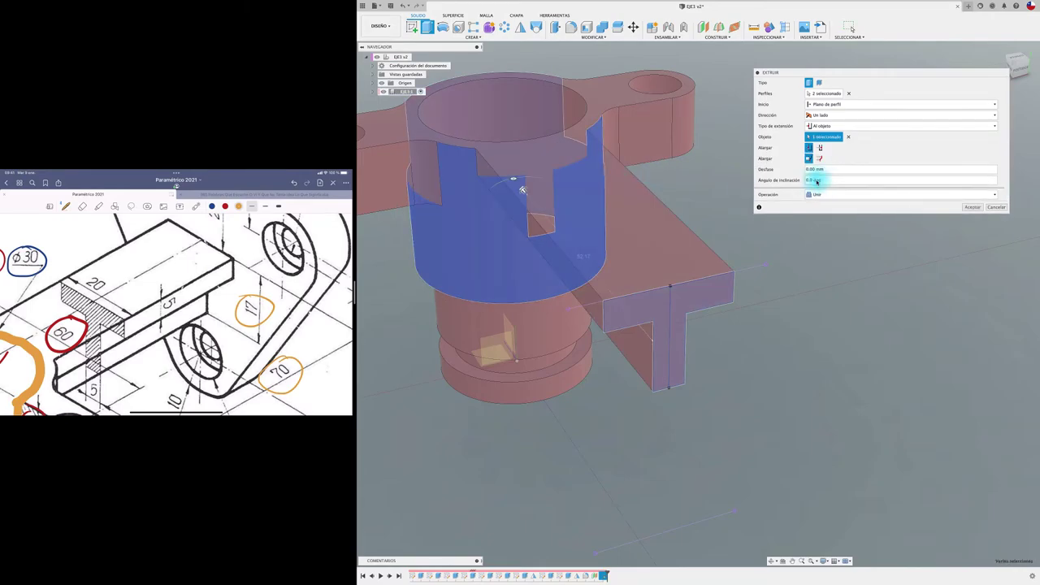
{"action": "left_click", "coordinate": [971, 207]}
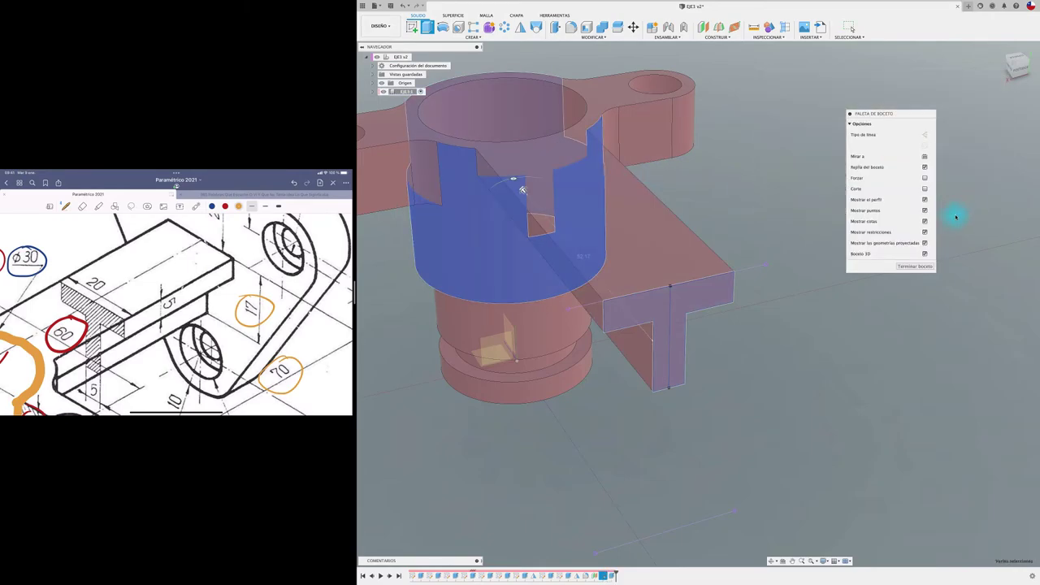
{"action": "left_click", "coordinate": [916, 267]}
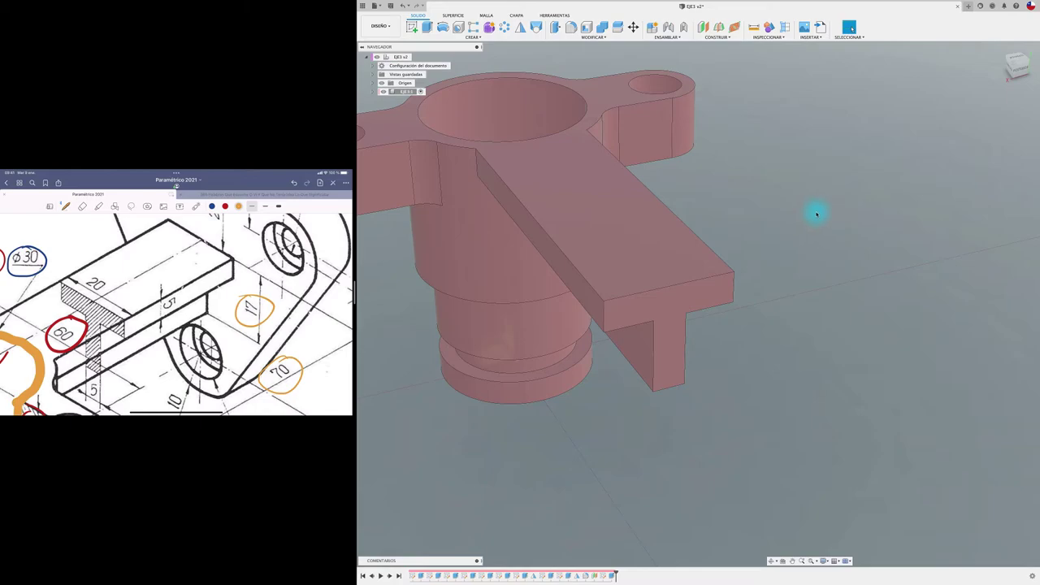
Orbit to view the part from above and create a sketch on the arm's end face.
{"action": "middle_click_drag", "start_coordinate": [817, 214], "coordinate": [816, 214], "text": "shift"}
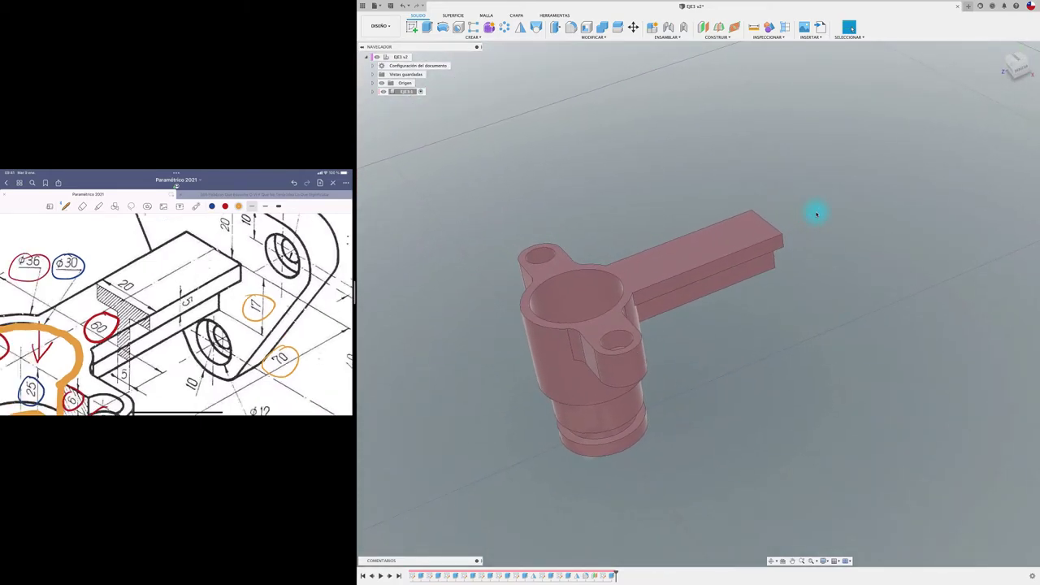
{"action": "middle_click_drag", "start_coordinate": [817, 214], "coordinate": [818, 235], "text": "shift"}
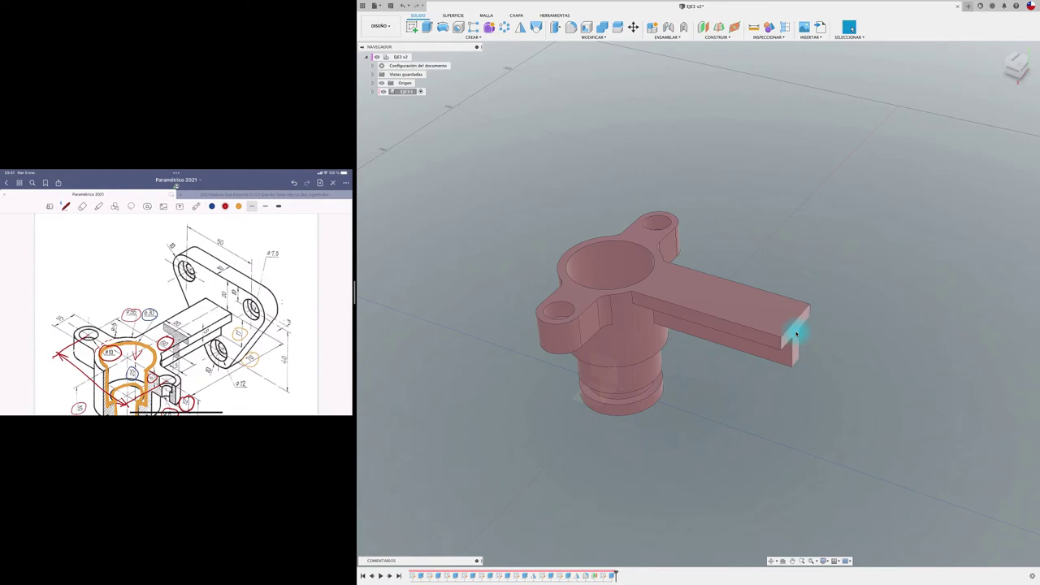
{"action": "middle_click_drag", "start_coordinate": [796, 332], "coordinate": [796, 279], "text": "shift"}
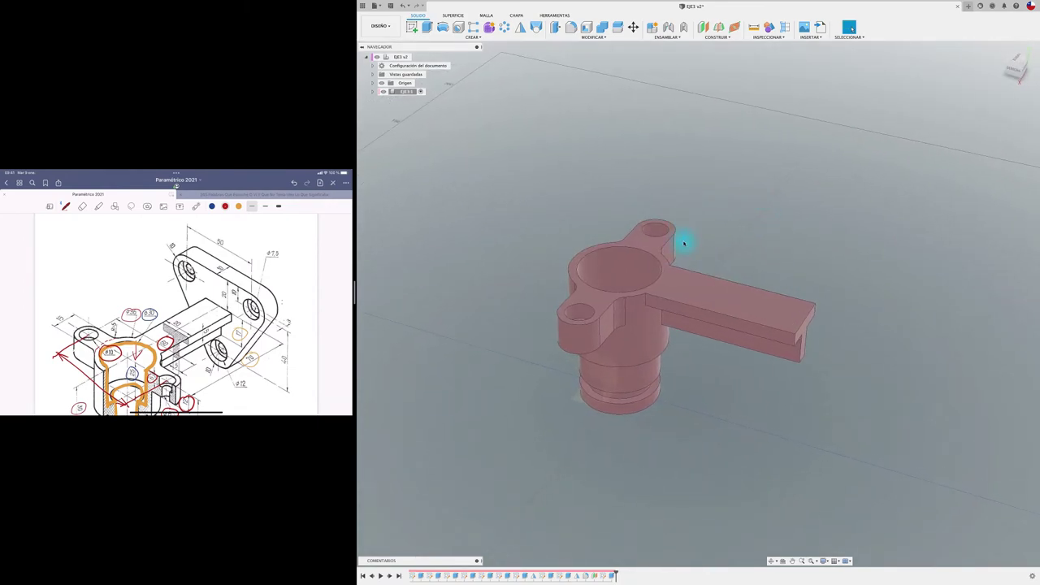
{"action": "left_click", "coordinate": [412, 28]}
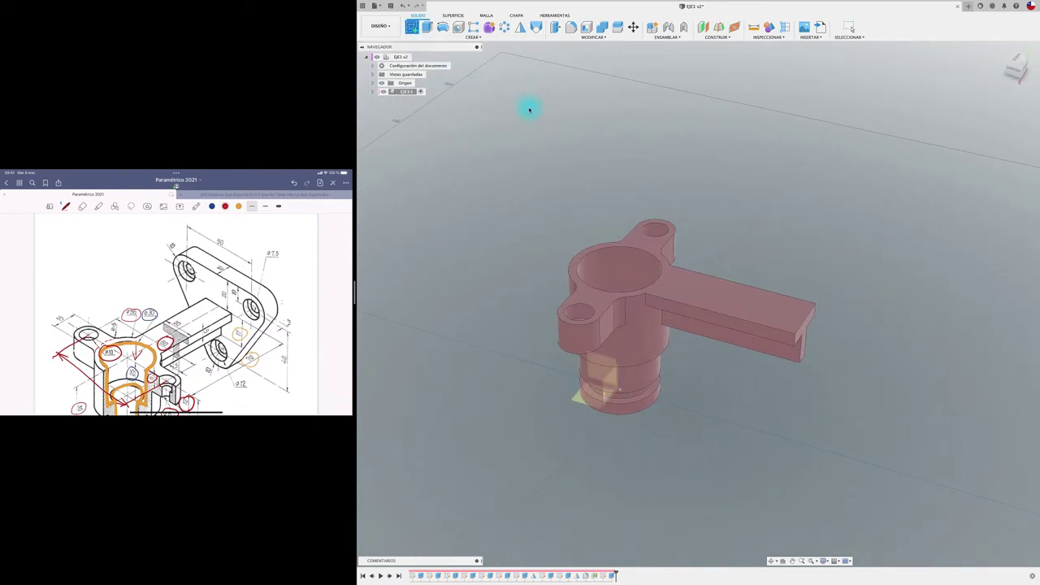
{"action": "left_click", "coordinate": [805, 329]}
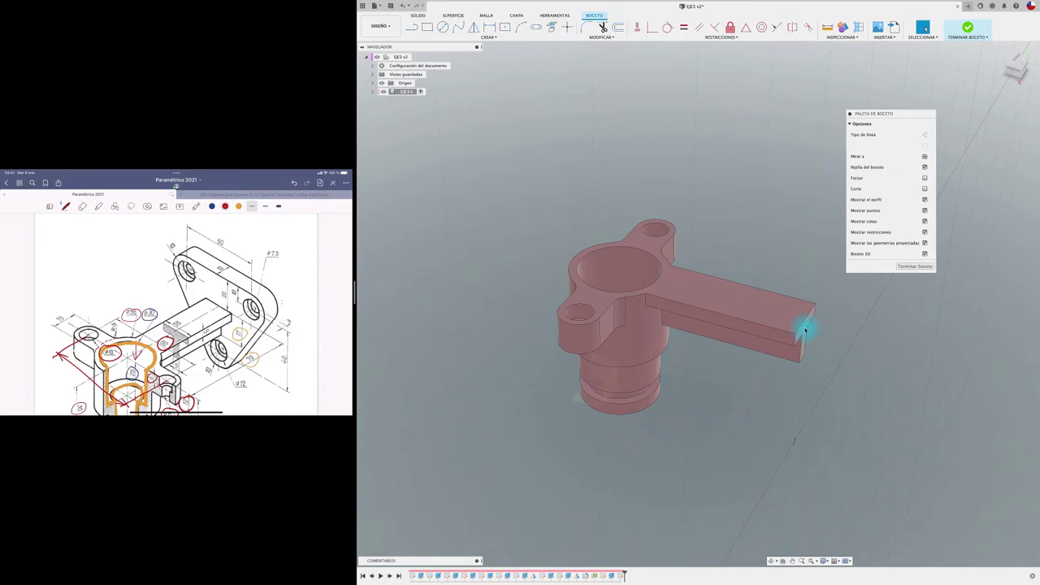
Face the sketch and draw a 20 mm vertical line up from the T's top centre.
{"action": "left_click", "coordinate": [1027, 75]}
{"action": "left_click", "coordinate": [1025, 73]}
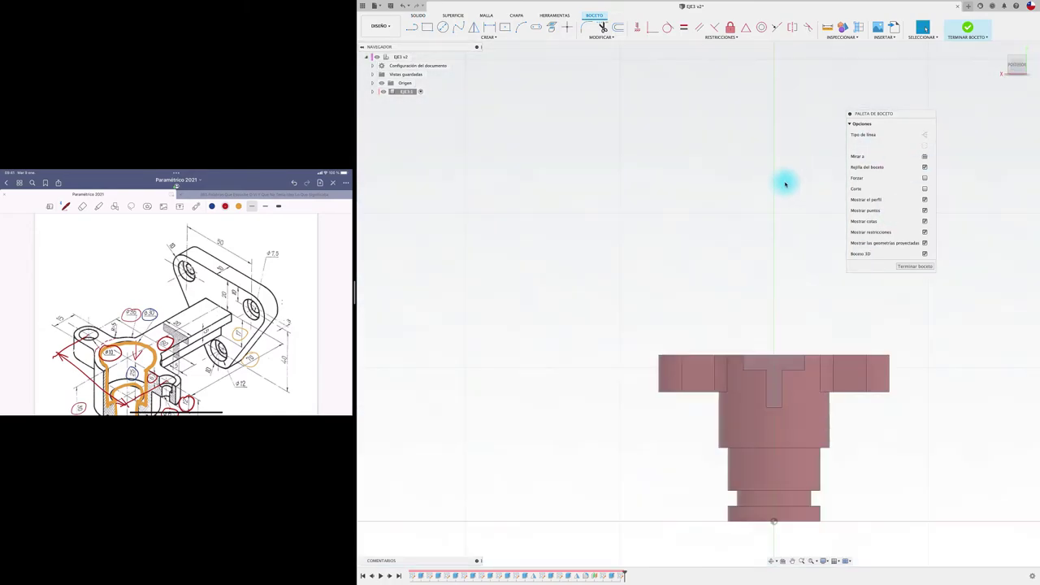
{"action": "scroll", "coordinate": [661, 128], "scroll_direction": "down", "scroll_amount": 1}
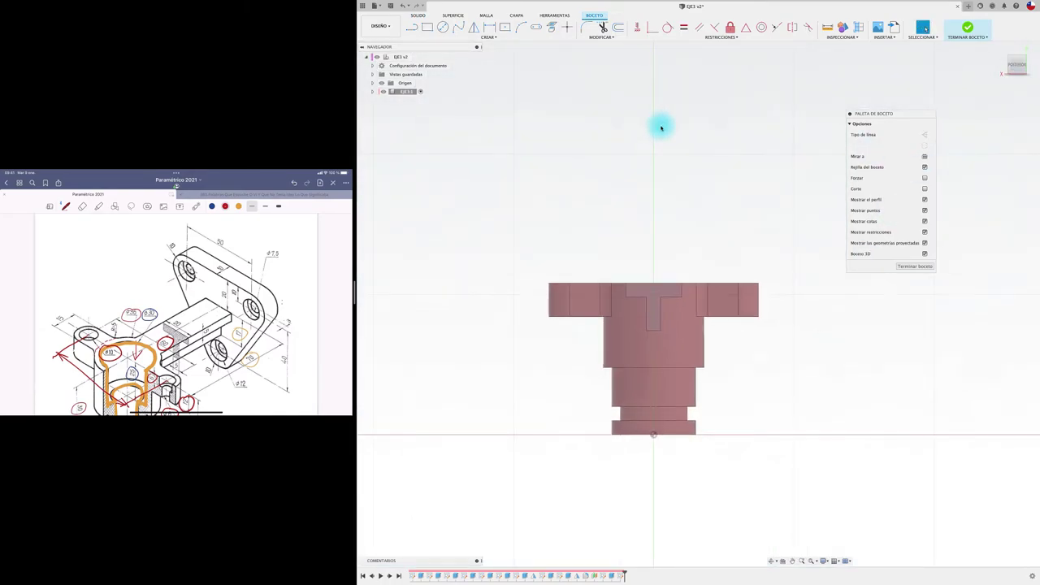
{"action": "key", "text": "l"}
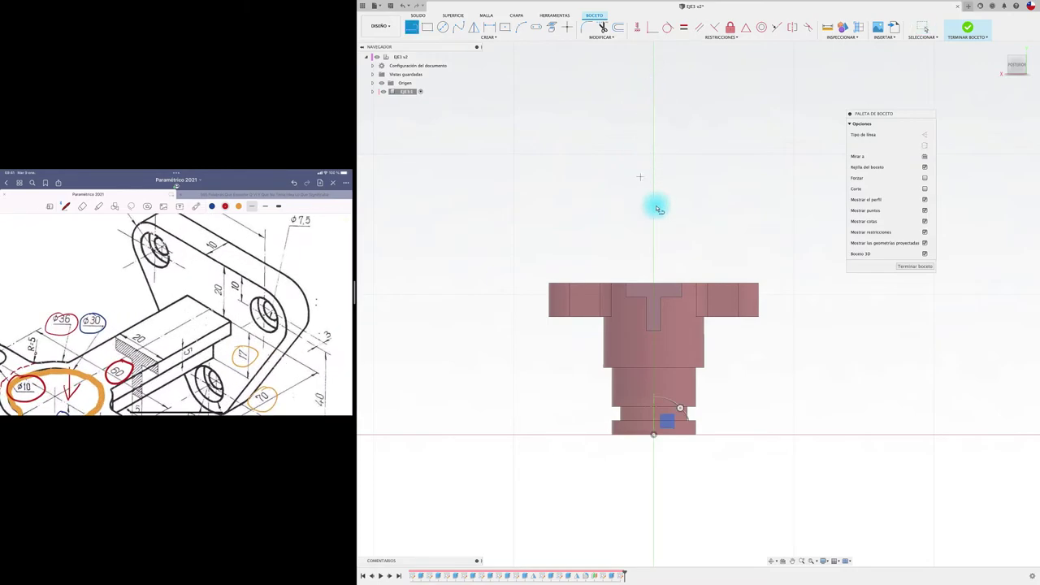
{"action": "left_click", "coordinate": [653, 284]}
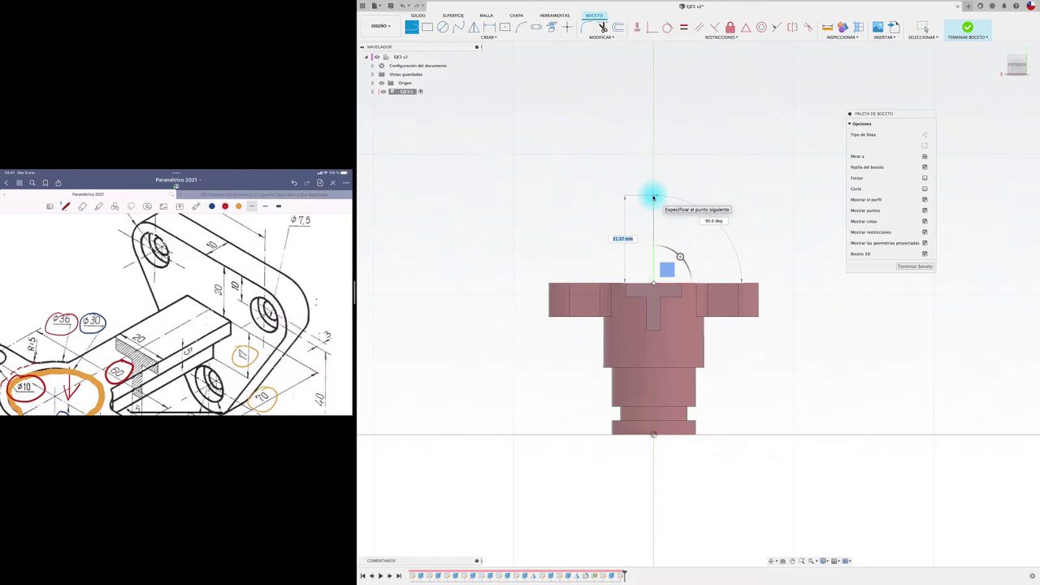
{"action": "type", "text": "20"}
{"action": "key", "text": "Return"}
{"action": "key", "text": "Escape"}
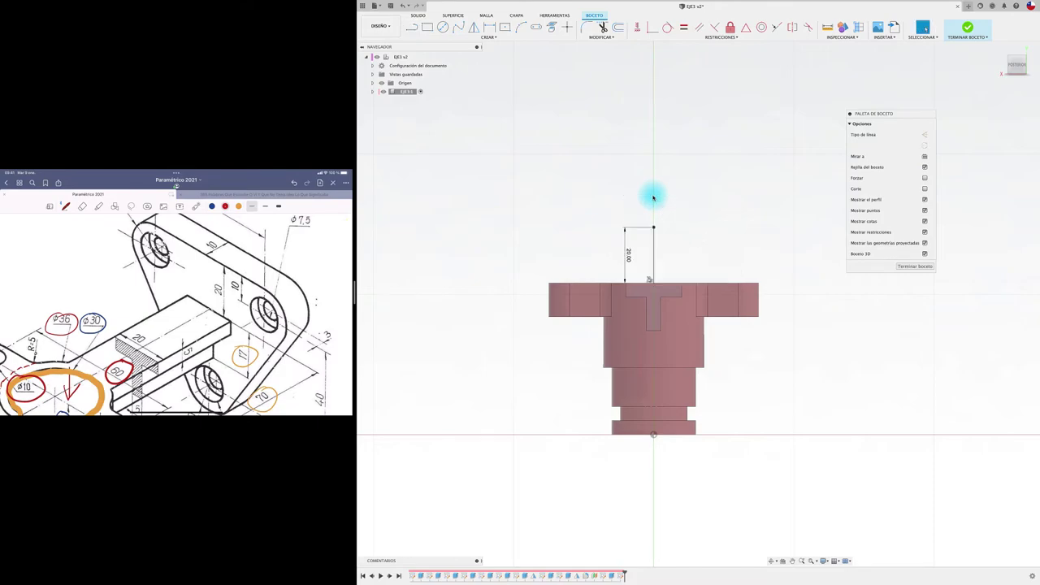
Change the 20 mm line's type and return to a straight-on sketch view.
{"action": "left_click", "coordinate": [654, 253]}
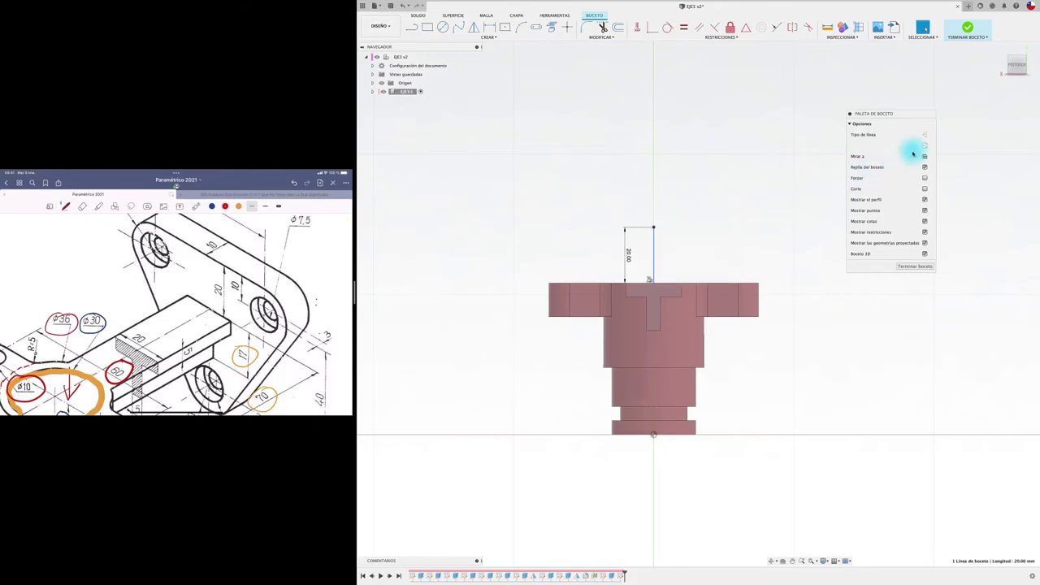
{"action": "left_click", "coordinate": [923, 146]}
{"action": "middle_click_drag", "start_coordinate": [795, 177], "coordinate": [792, 174], "text": "shift"}
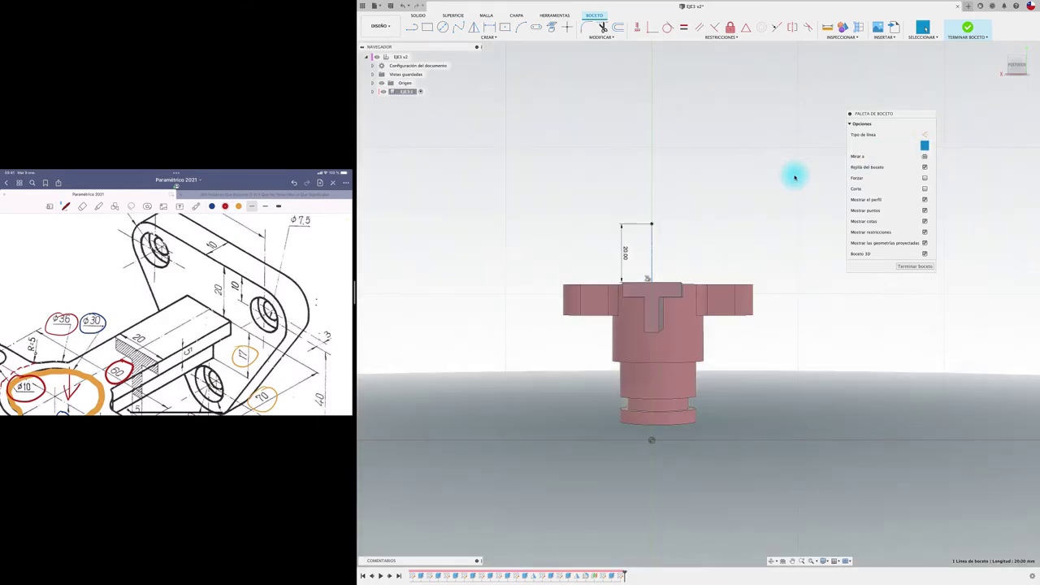
{"action": "left_click", "coordinate": [997, 70]}
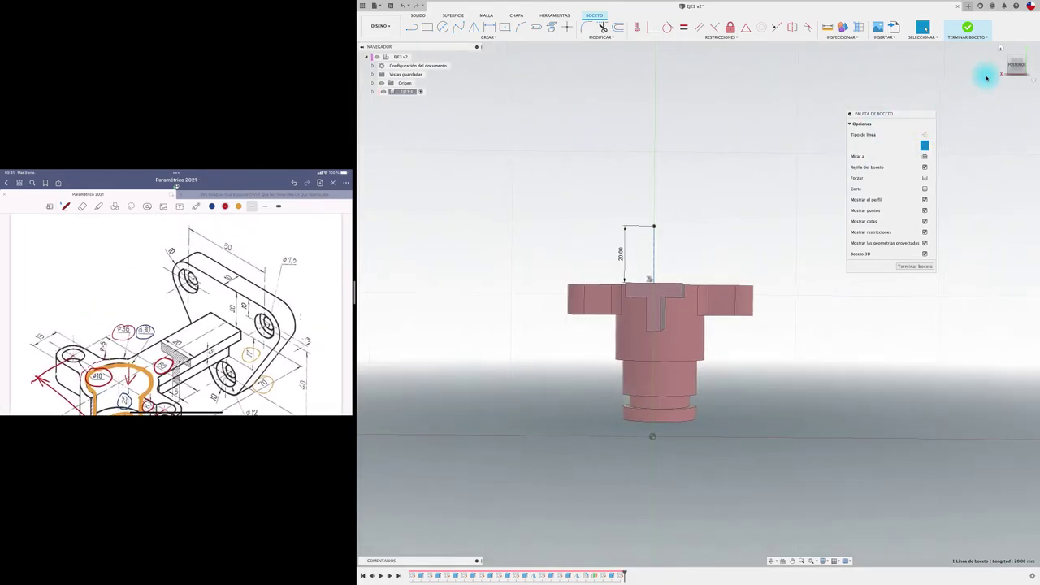
{"action": "left_click", "coordinate": [1013, 70]}
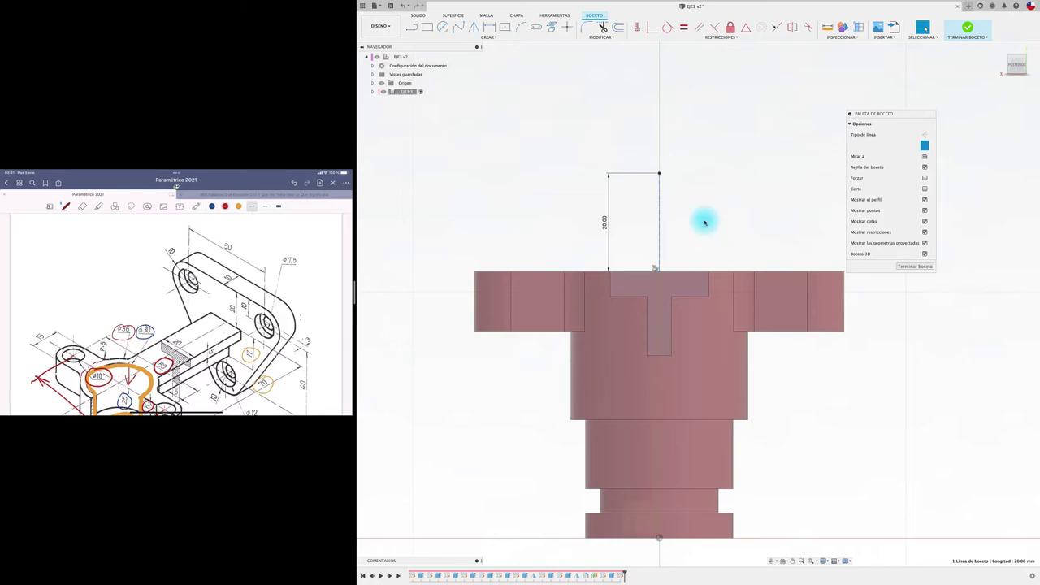
{"action": "left_click", "coordinate": [412, 26]}
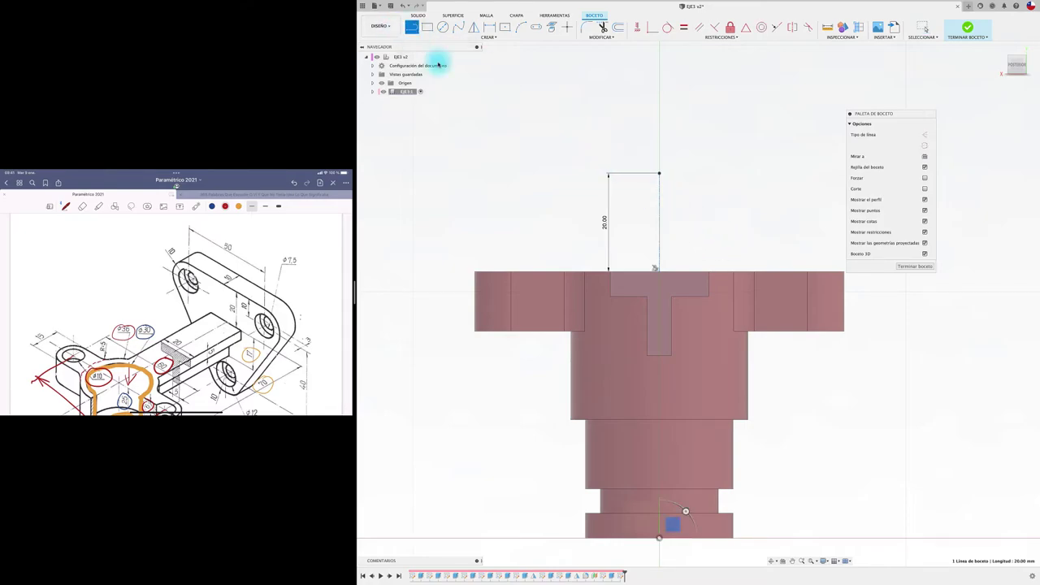
Draw a 25 mm horizontal line leftward from the riser's top end.
{"action": "left_click", "coordinate": [658, 173]}
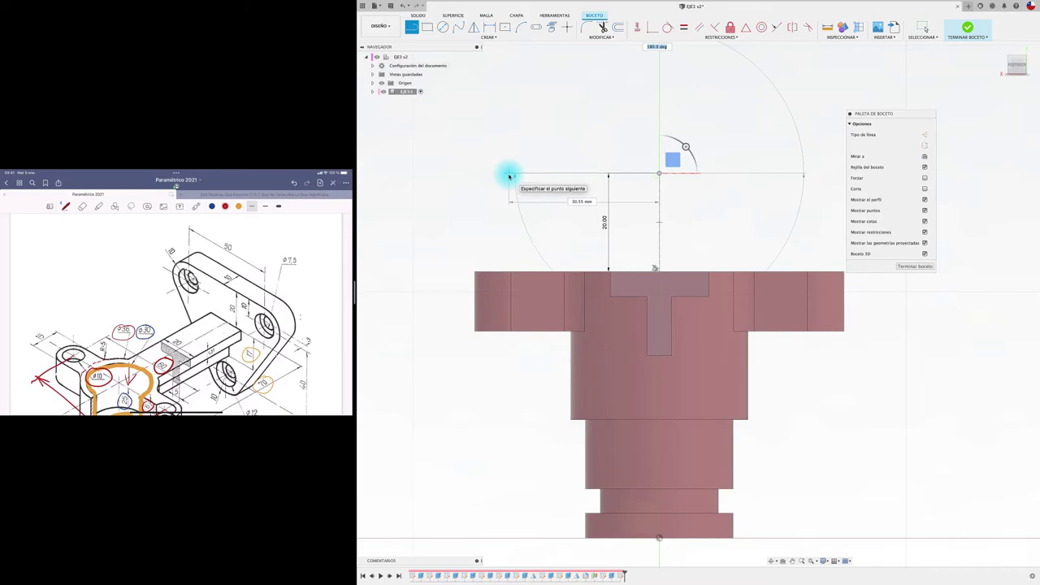
{"action": "type", "text": "8"}
{"action": "key", "text": "Tab"}
{"action": "type", "text": "25"}
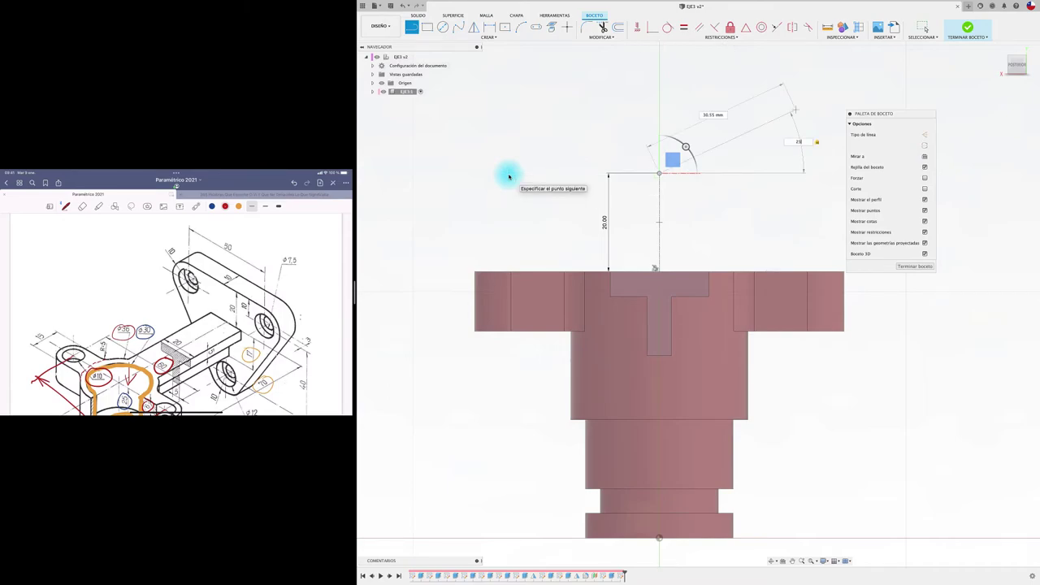
{"action": "key", "text": "Return"}
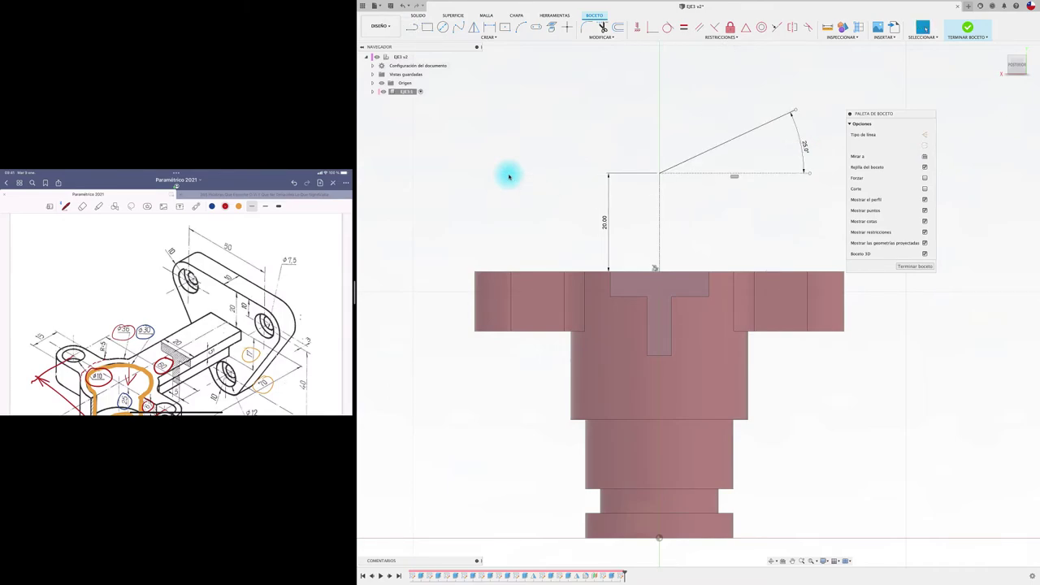
{"action": "key", "text": "Escape"}
{"action": "left_click", "coordinate": [412, 27]}
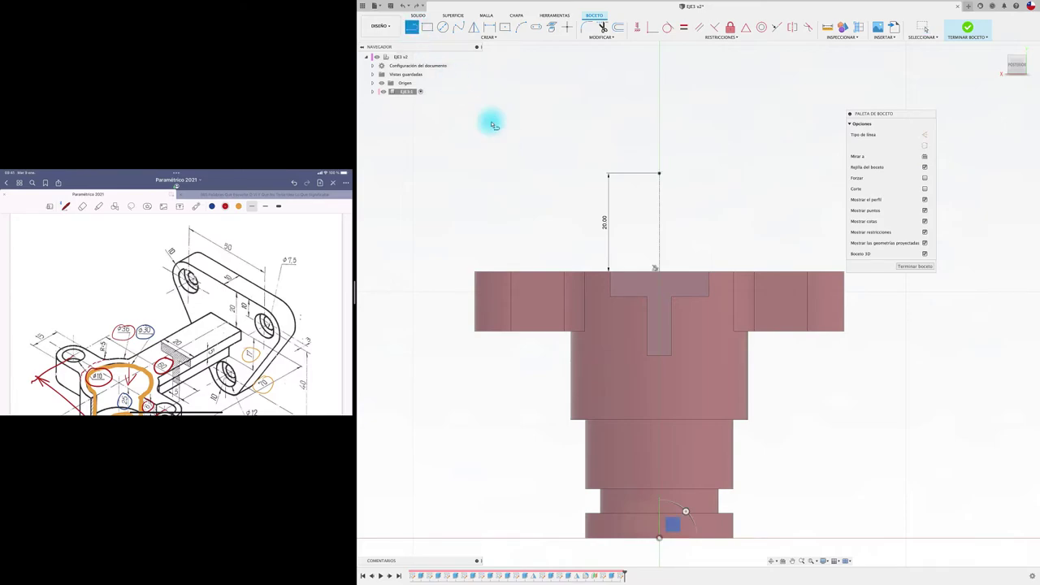
{"action": "left_click", "coordinate": [658, 173]}
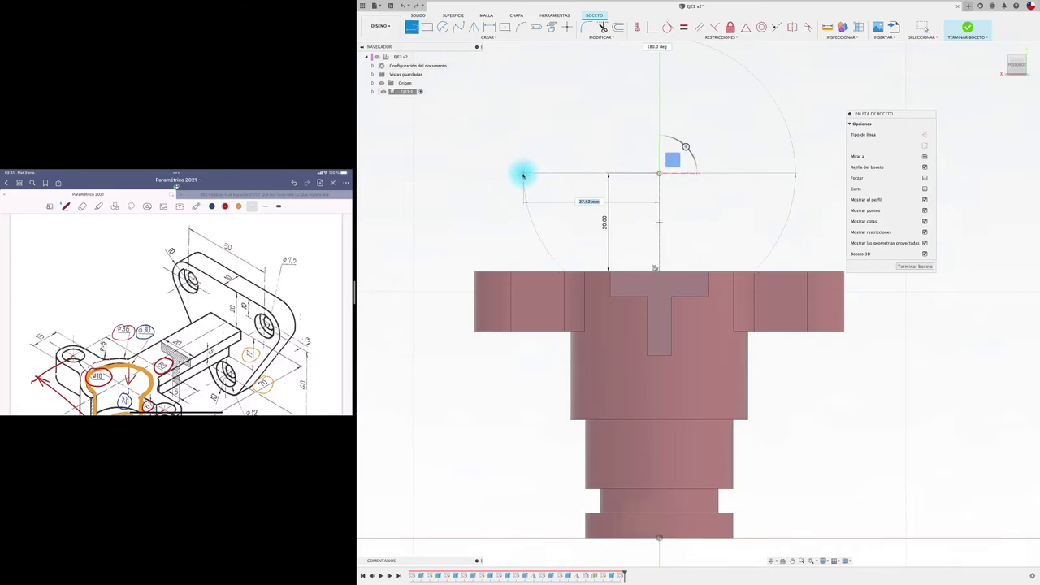
{"action": "type", "text": "5"}
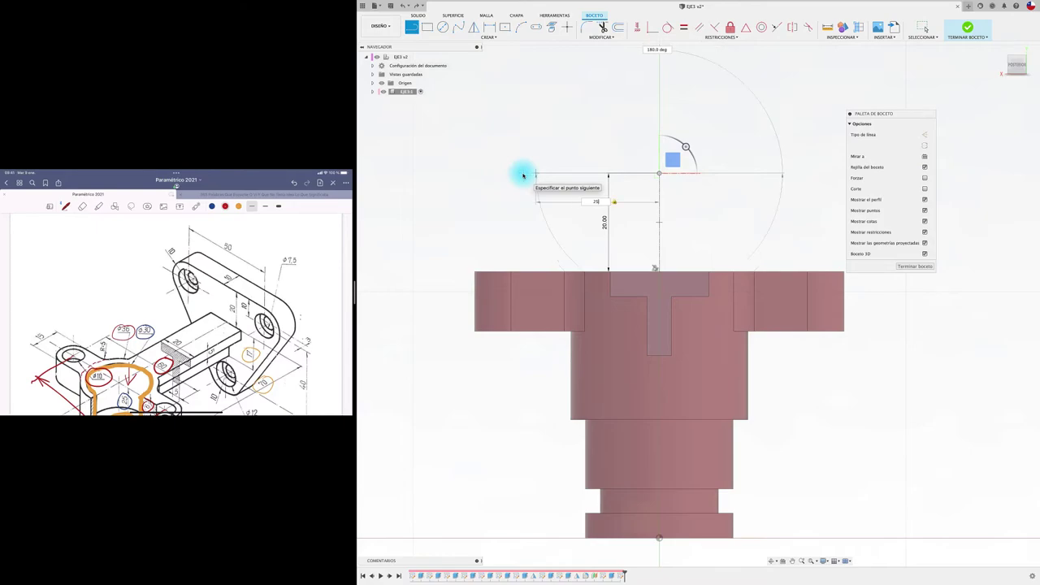
{"action": "key", "text": "Return"}
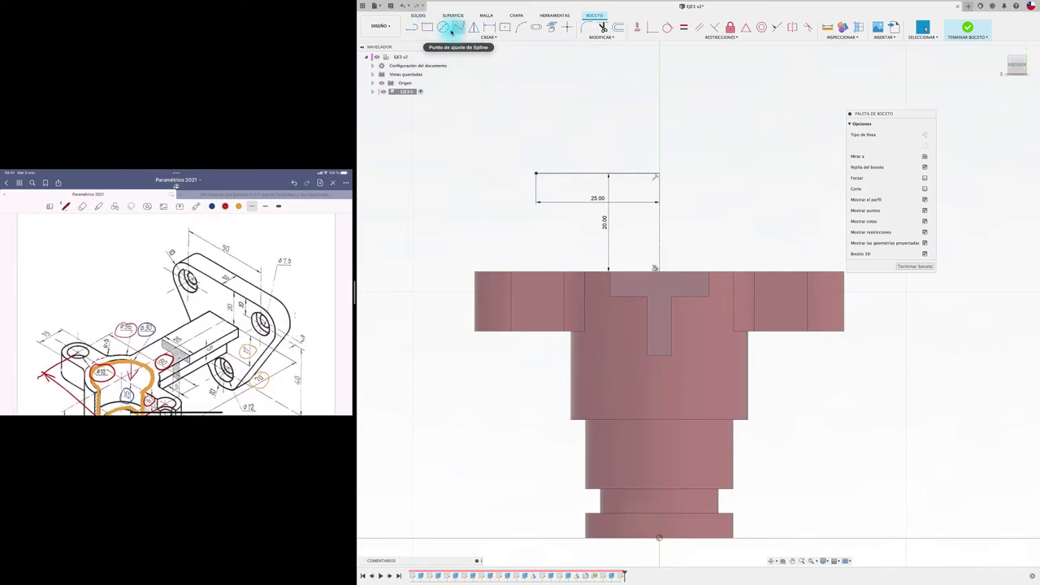
Add a 10 mm vertical line down from the 25 mm line's left end.
{"action": "left_click", "coordinate": [411, 29]}
{"action": "left_click_drag", "start_coordinate": [536, 174], "coordinate": [536, 237]}
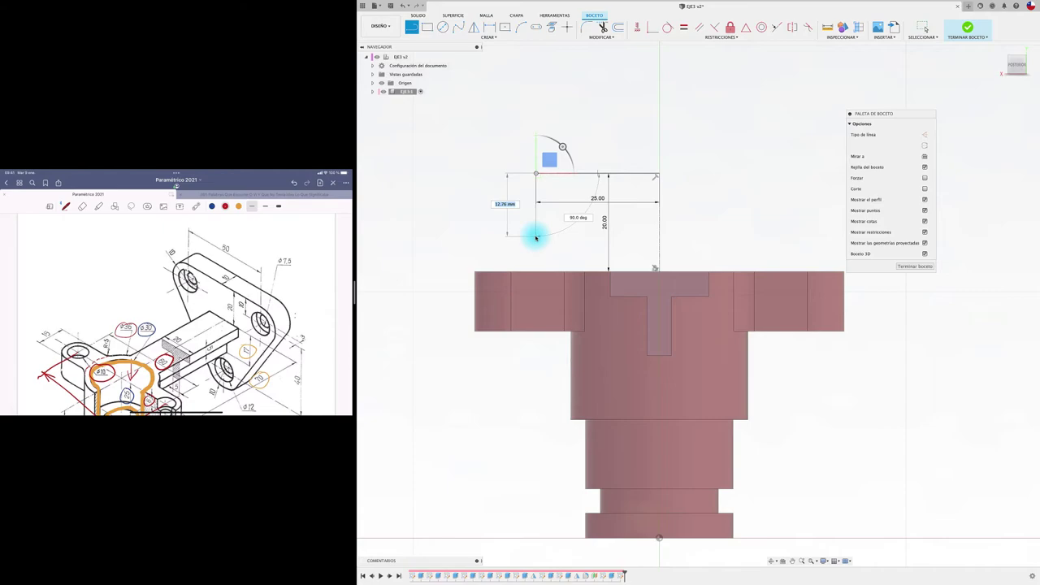
{"action": "type", "text": "10"}
{"action": "key", "text": "Return"}
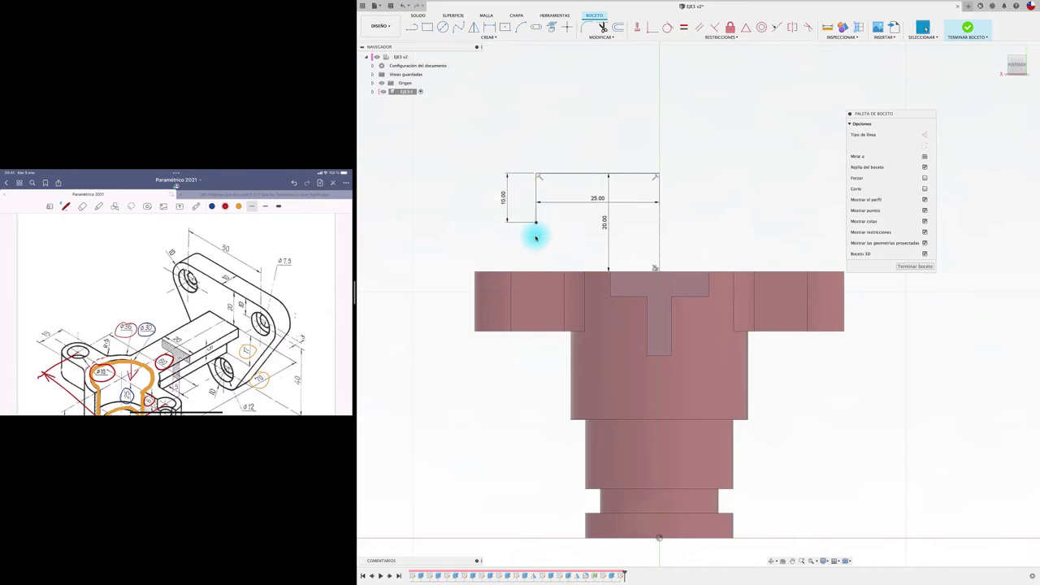
{"action": "left_click", "coordinate": [443, 28]}
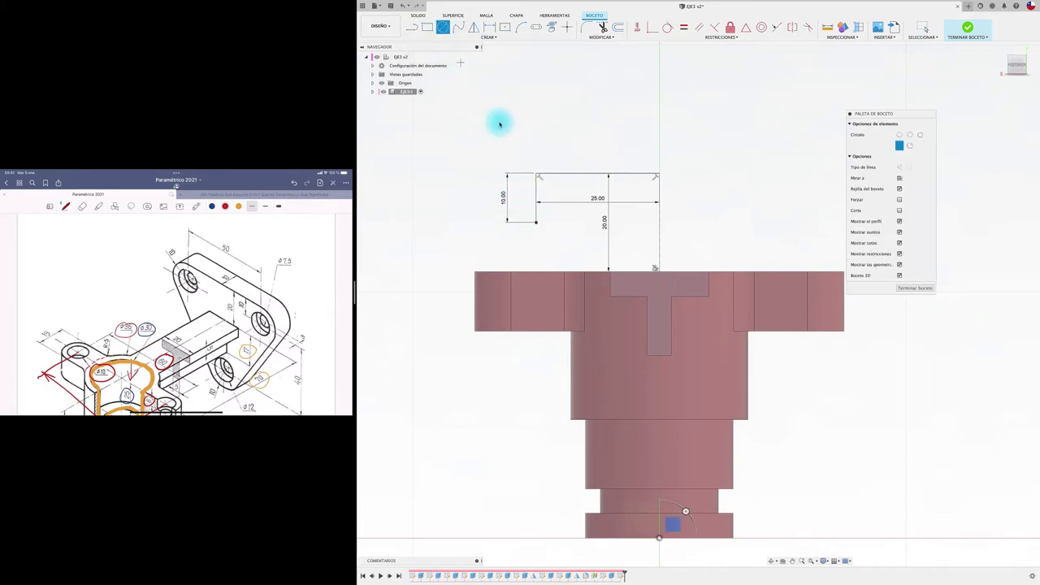
Draw a circle centred on the 10 mm line's end, reaching the part.
{"action": "left_click", "coordinate": [535, 223]}
{"action": "left_click", "coordinate": [537, 174]}
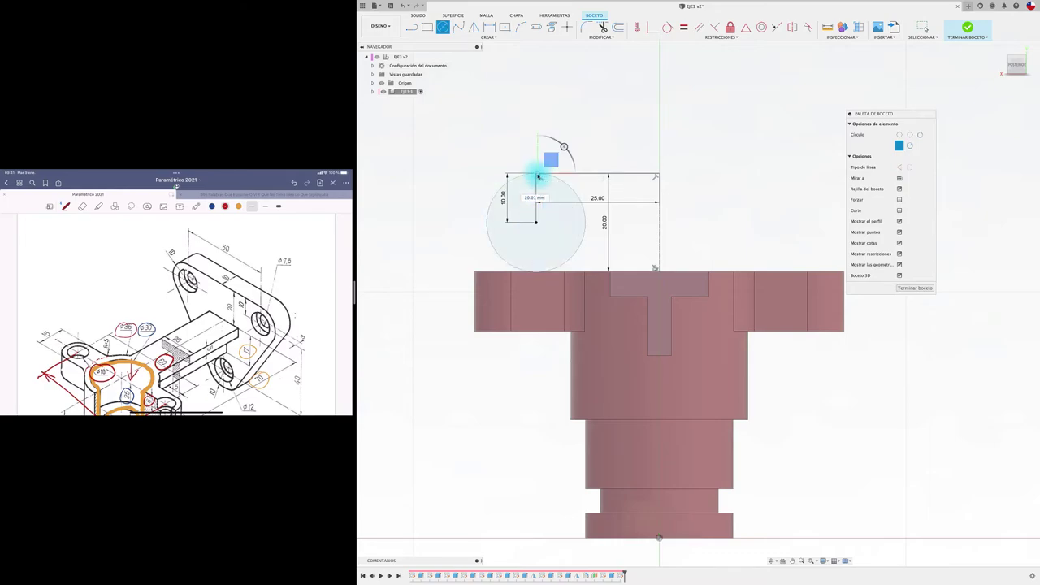
{"action": "key", "text": "Escape"}
{"action": "scroll", "coordinate": [592, 133], "scroll_direction": "down", "scroll_amount": 2}
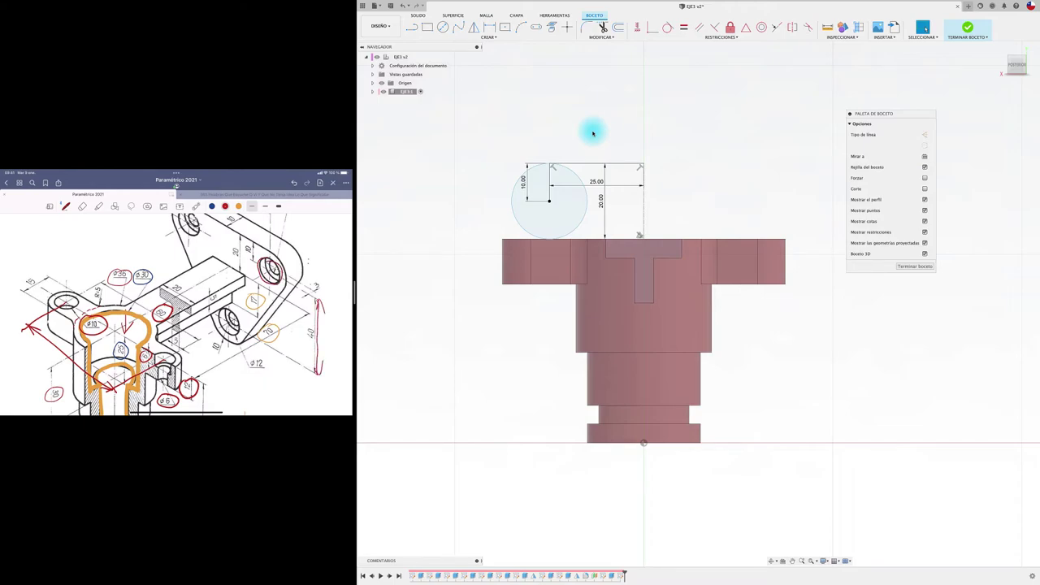
Draw a vertical construction line down from the circle's centre, dimensioned to 40 mm.
{"action": "left_click", "coordinate": [411, 27]}
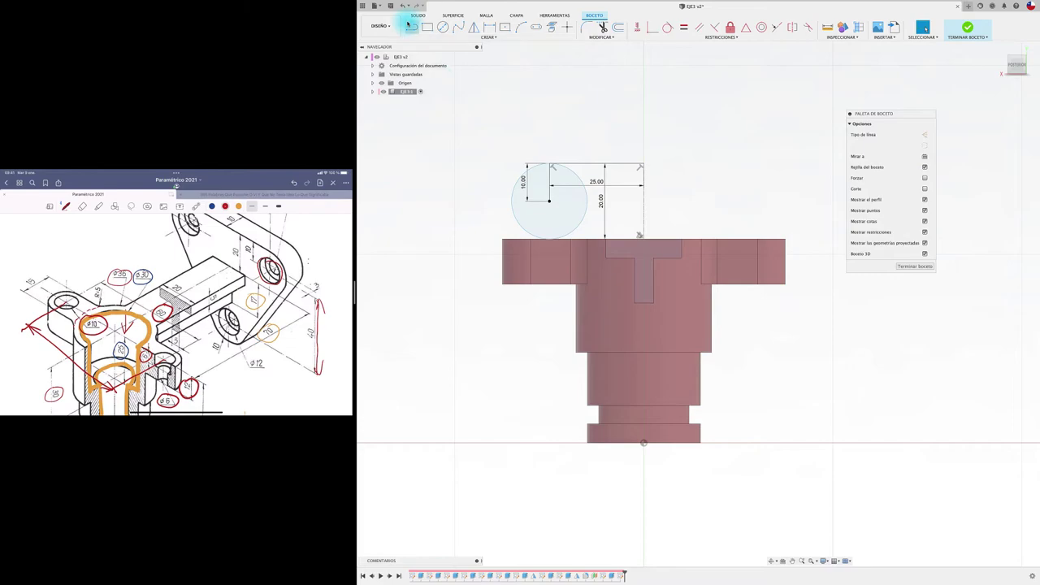
{"action": "left_click", "coordinate": [550, 202]}
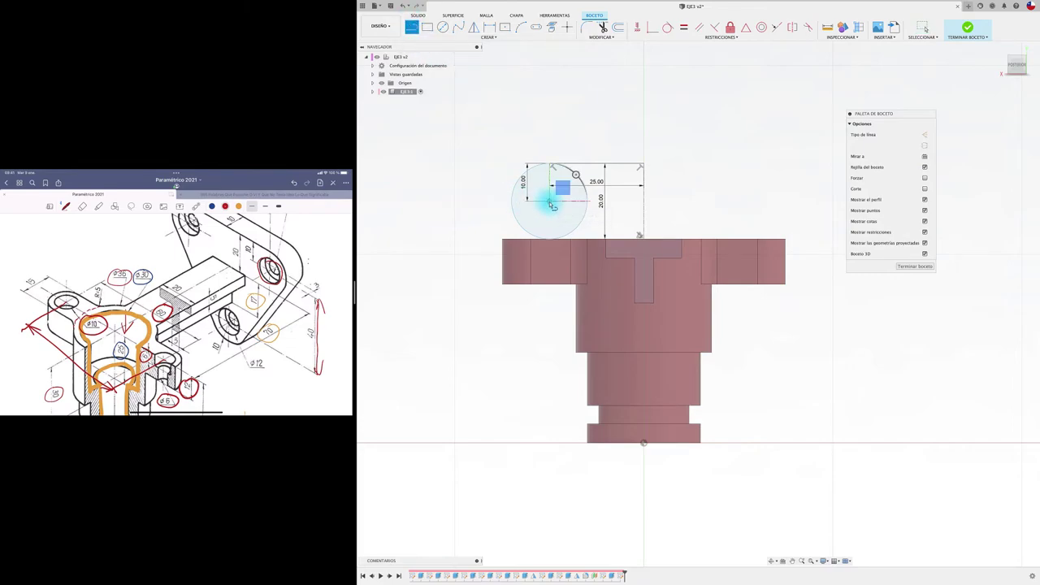
{"action": "left_click", "coordinate": [549, 422]}
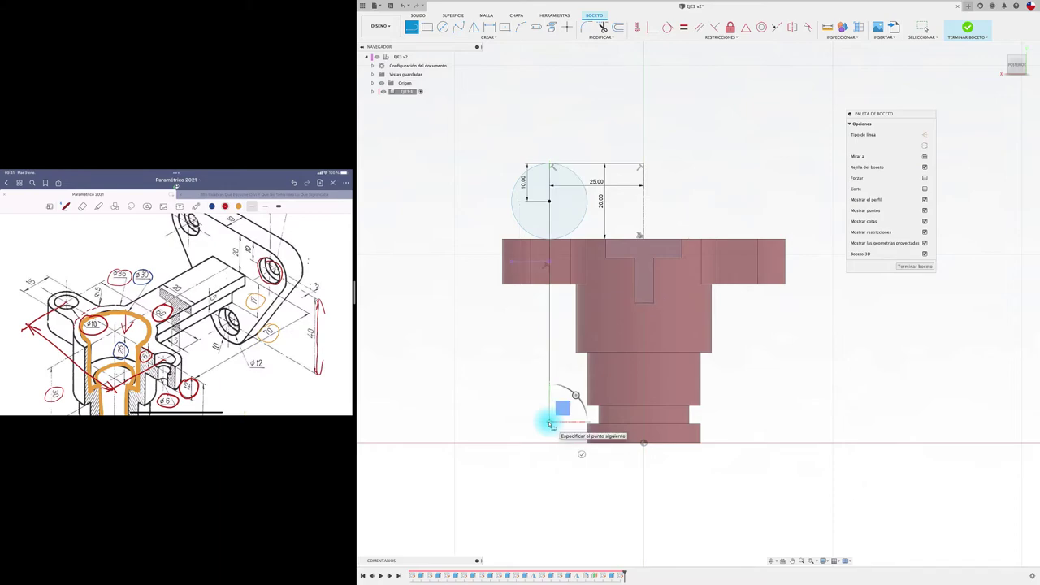
{"action": "key", "text": "Escape"}
{"action": "left_click", "coordinate": [548, 382]}
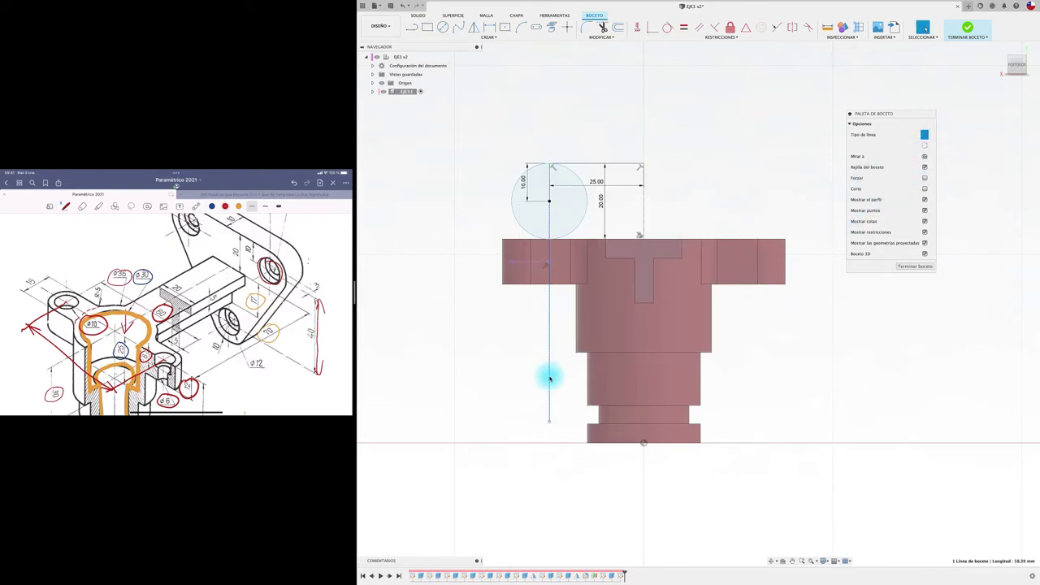
{"action": "key", "text": "d"}
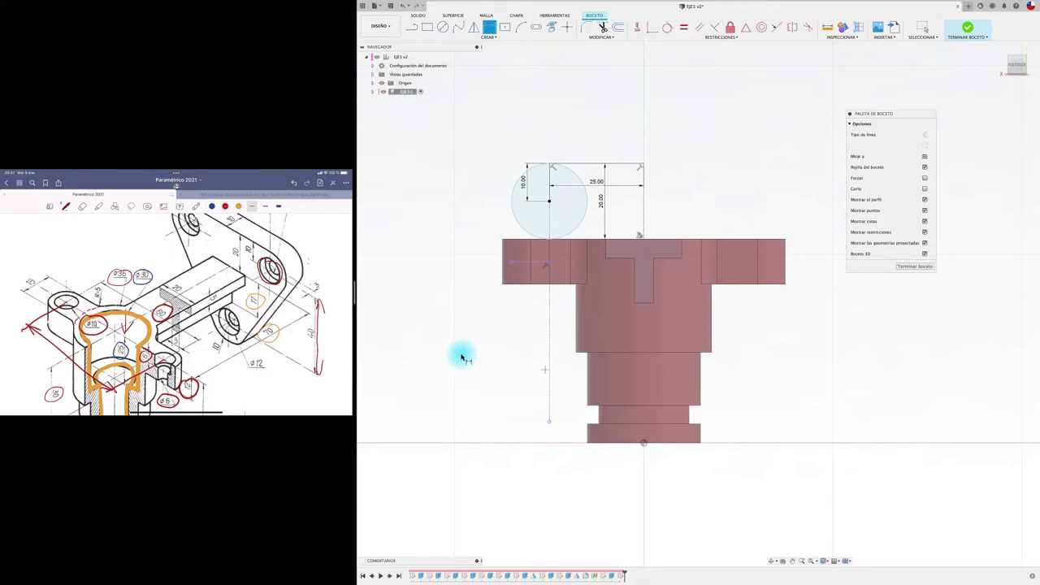
{"action": "left_click", "coordinate": [549, 376]}
{"action": "left_click", "coordinate": [477, 364]}
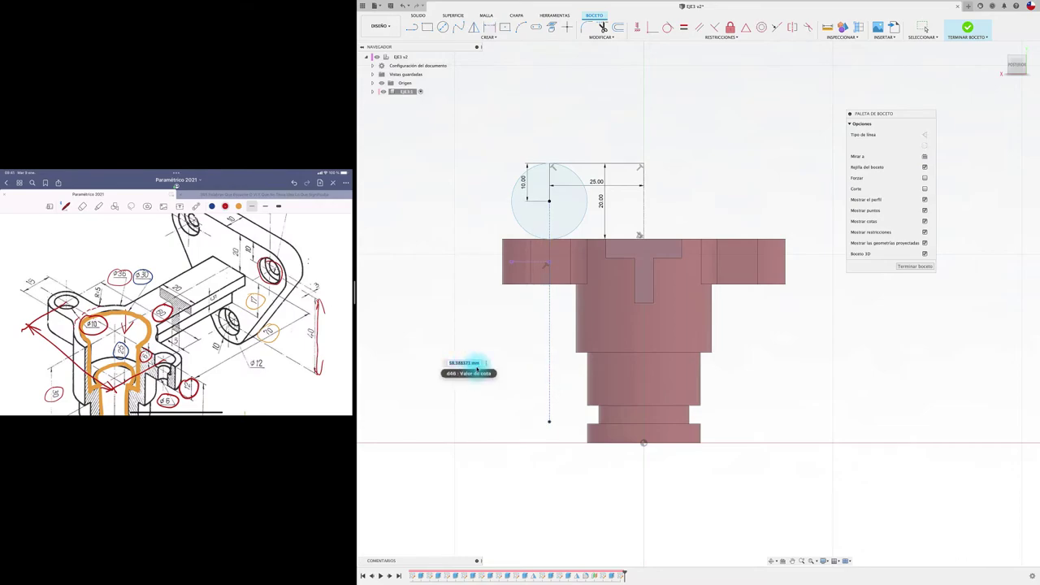
{"action": "key", "text": "Return"}
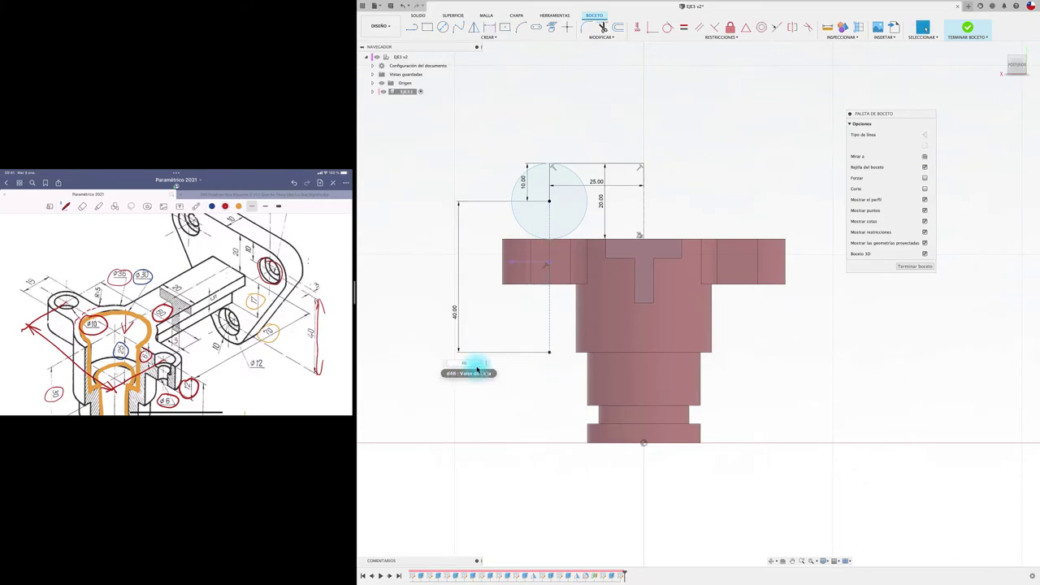
Add a horizontal construction line across the part from the 40 mm line's bottom.
{"action": "left_click", "coordinate": [412, 27]}
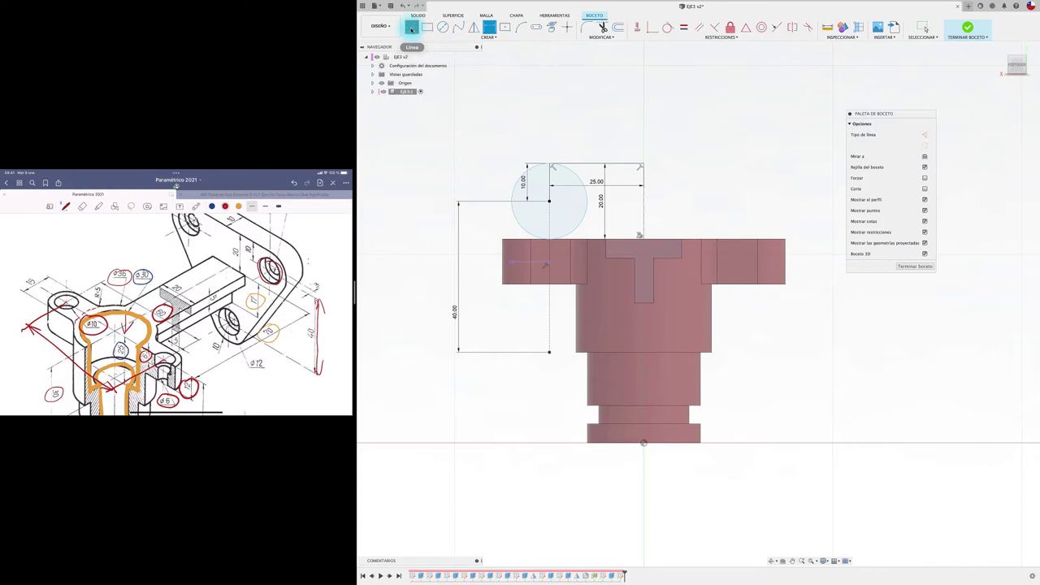
{"action": "left_click", "coordinate": [549, 352]}
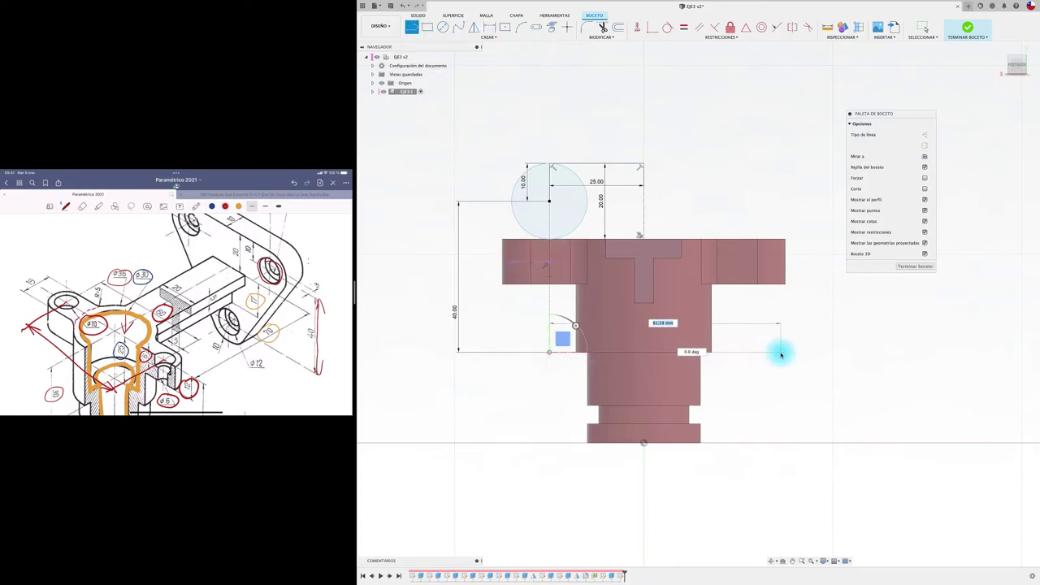
{"action": "left_click", "coordinate": [783, 351]}
{"action": "key", "text": "Escape"}
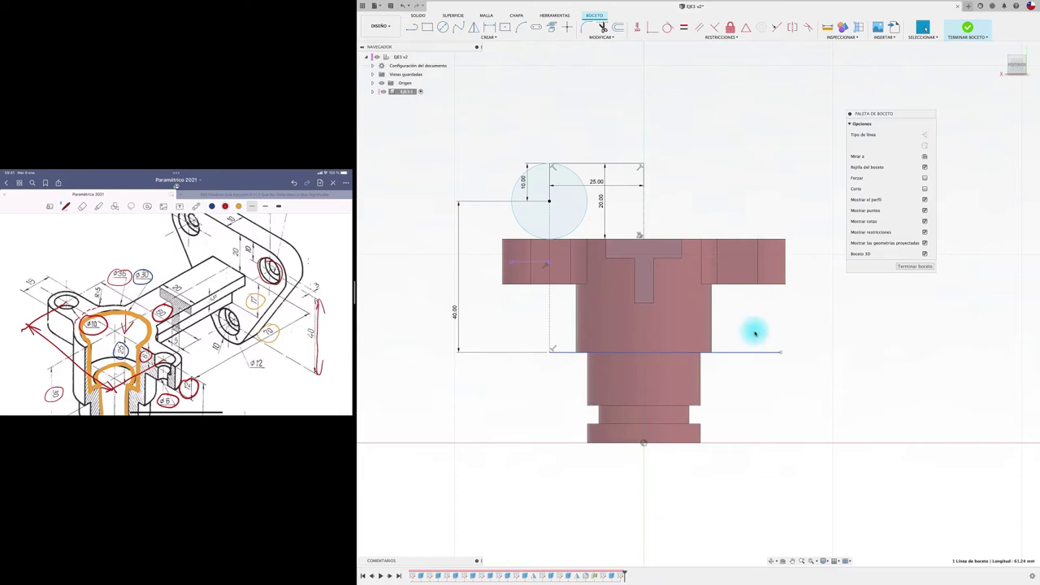
{"action": "left_click", "coordinate": [924, 135]}
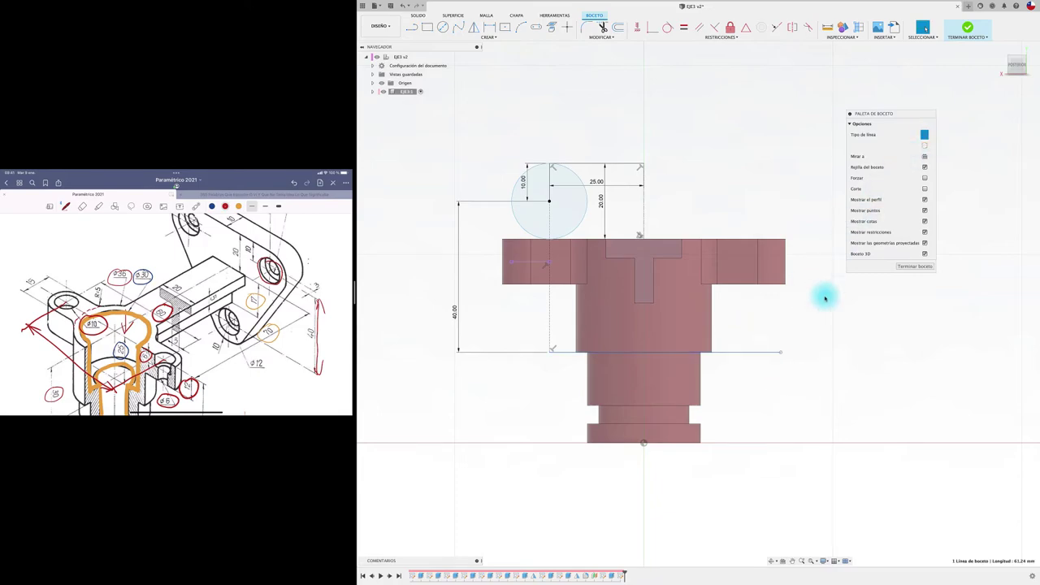
{"action": "left_click", "coordinate": [806, 407]}
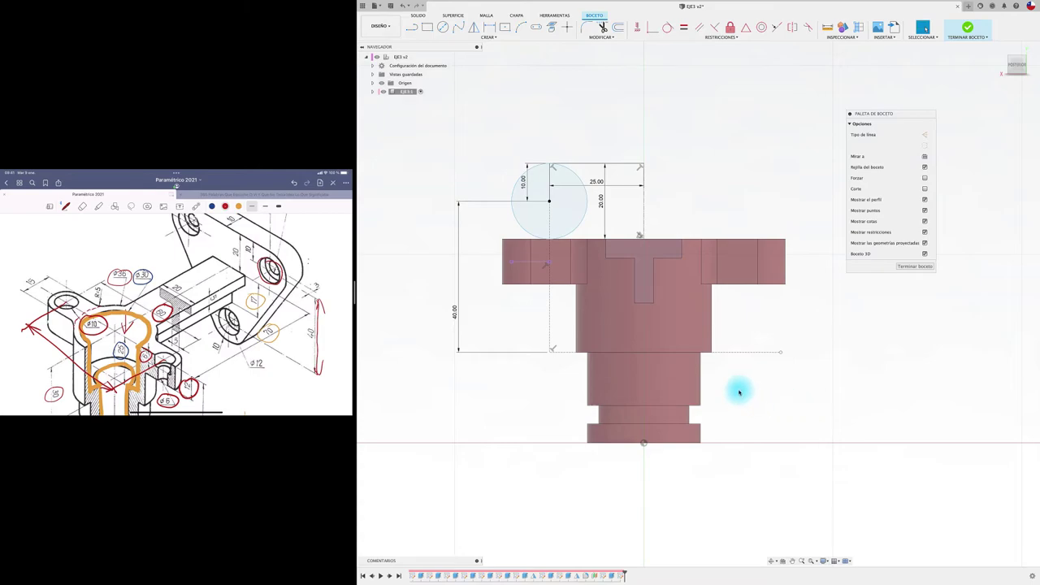
Draw a circle at the construction line and axis intersection and set its diameter to 20 mm.
{"action": "left_click", "coordinate": [442, 27]}
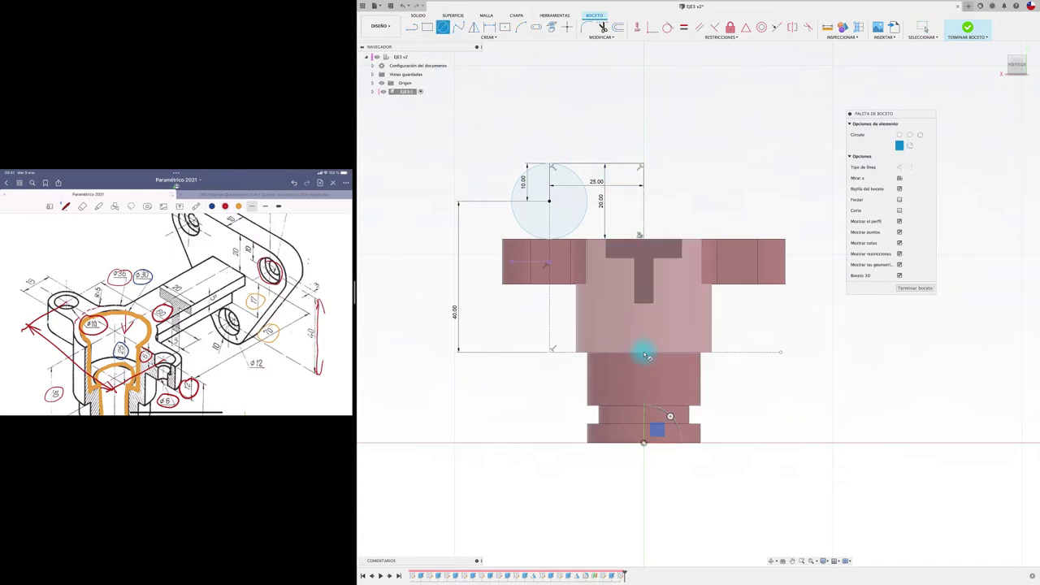
{"action": "left_click", "coordinate": [644, 352]}
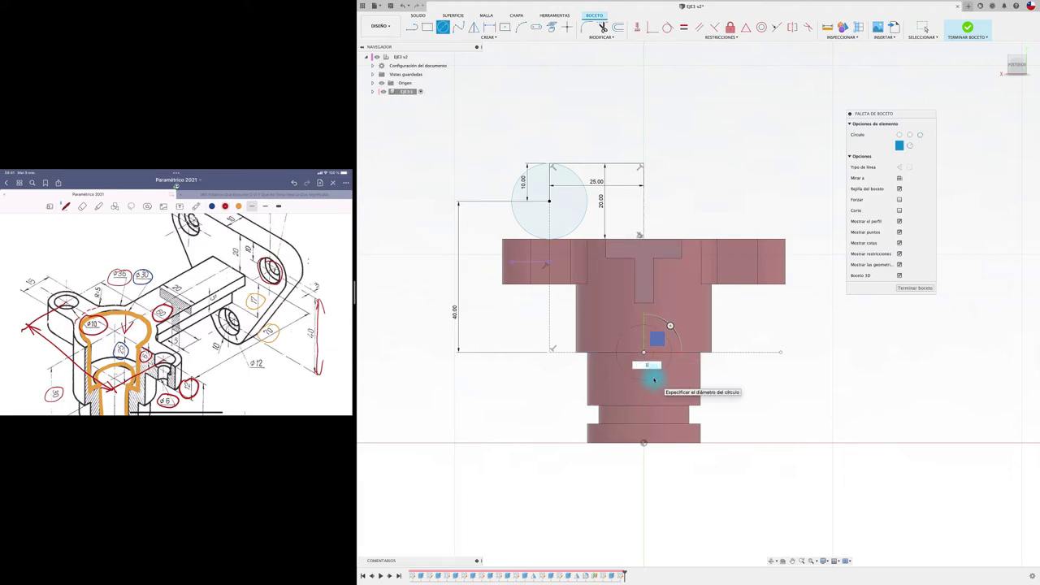
{"action": "type", "text": "0"}
{"action": "key", "text": "Return"}
{"action": "key", "text": "Escape"}
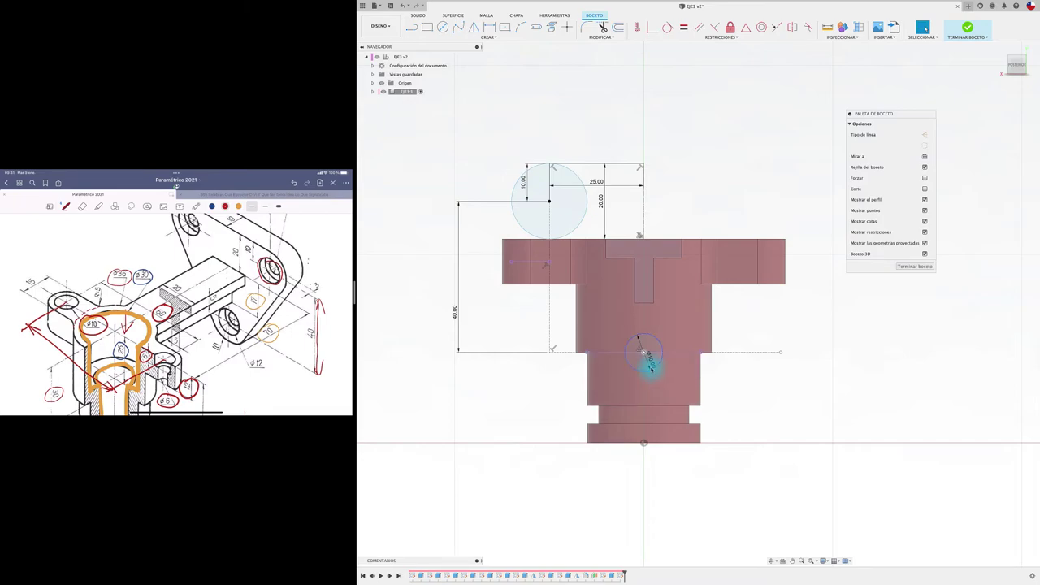
{"action": "left_click", "coordinate": [650, 367]}
{"action": "key", "text": "d"}
{"action": "left_click", "coordinate": [651, 367]}
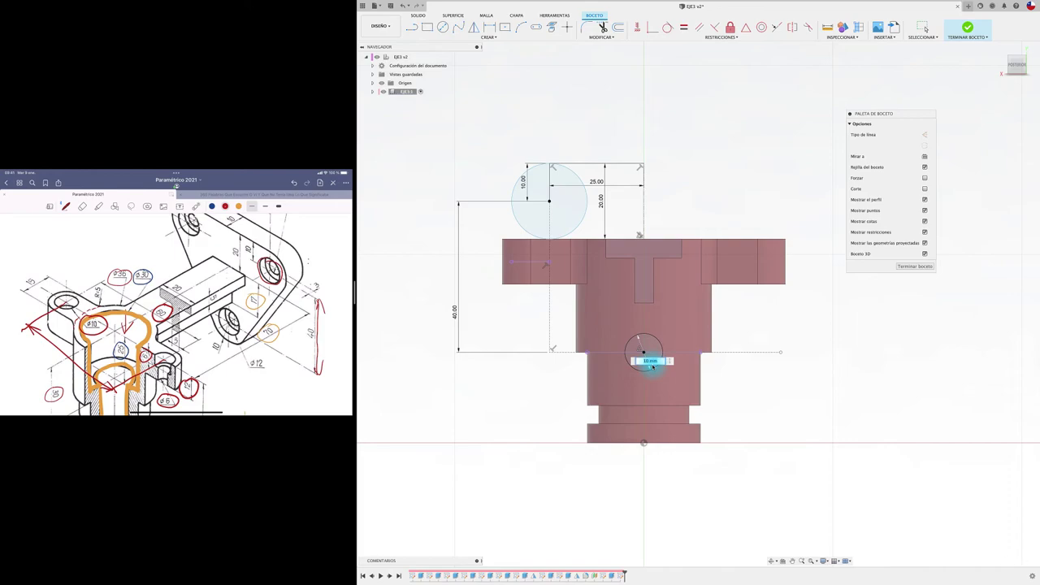
{"action": "type", "text": "20"}
{"action": "key", "text": "Return"}
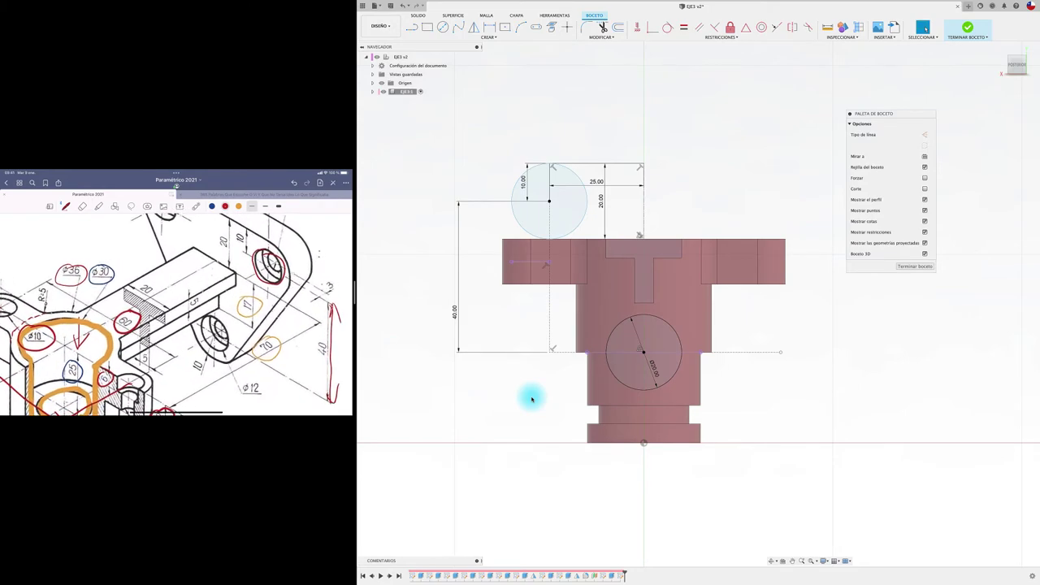
Draw a slanted line from the upper left down toward the part's base.
{"action": "left_click", "coordinate": [412, 27]}
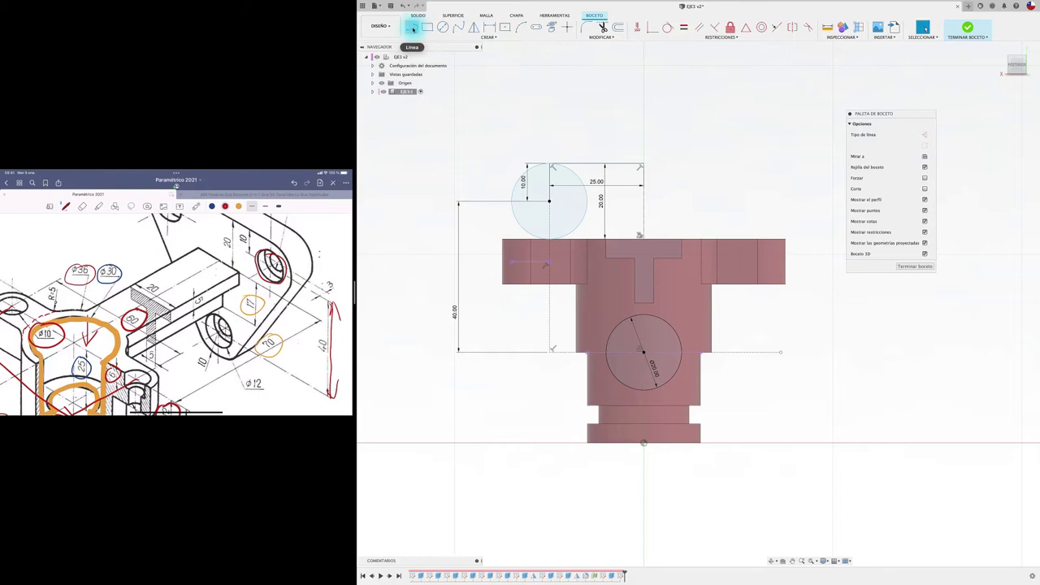
{"action": "left_click", "coordinate": [385, 175]}
{"action": "left_click", "coordinate": [537, 428]}
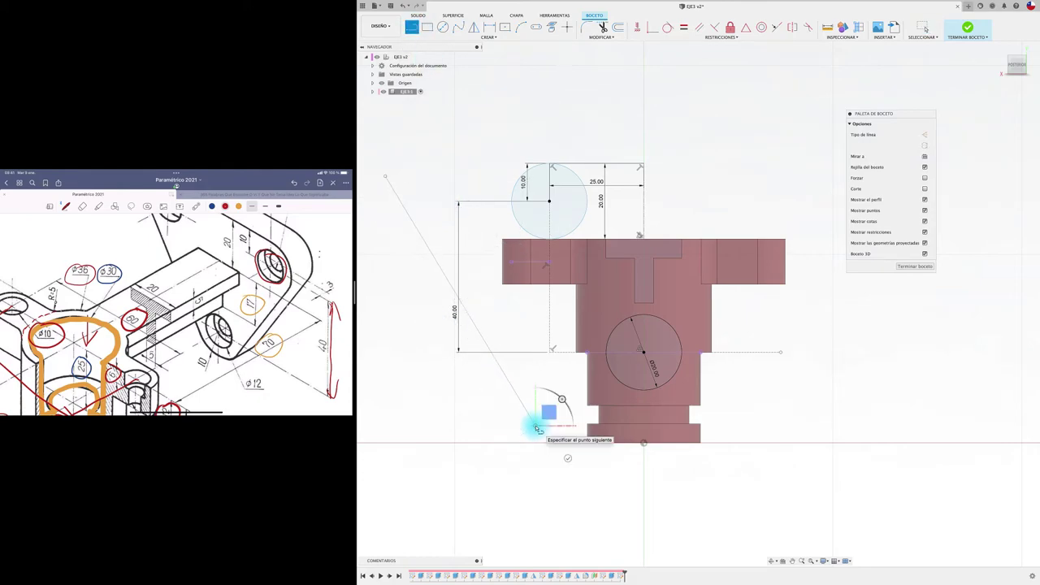
{"action": "key", "text": "Escape"}
{"action": "left_click", "coordinate": [520, 400]}
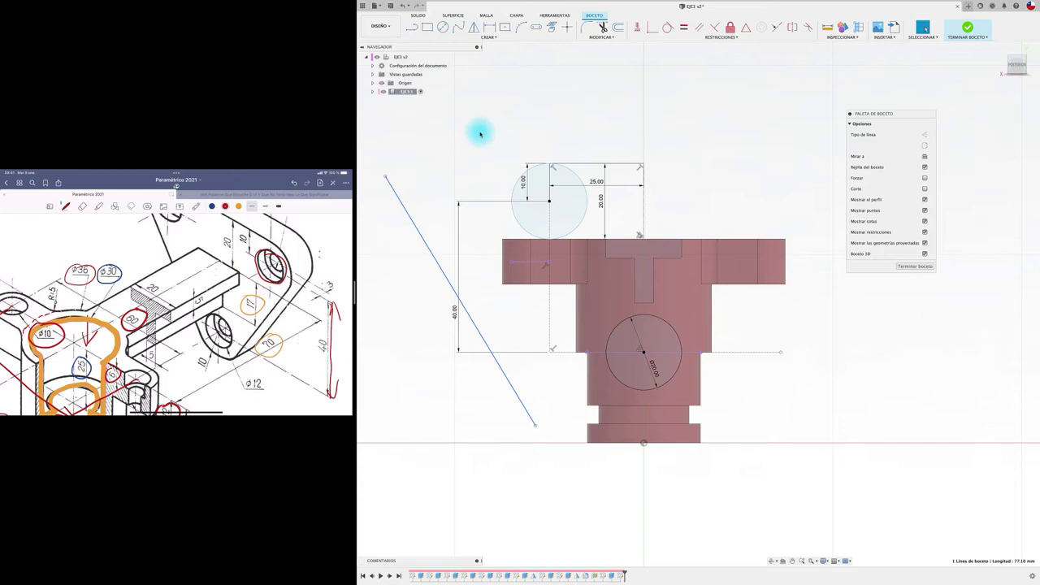
Constrain the slanted line tangent to the lower Ø20 circle and the upper circle.
{"action": "left_click", "coordinate": [668, 29]}
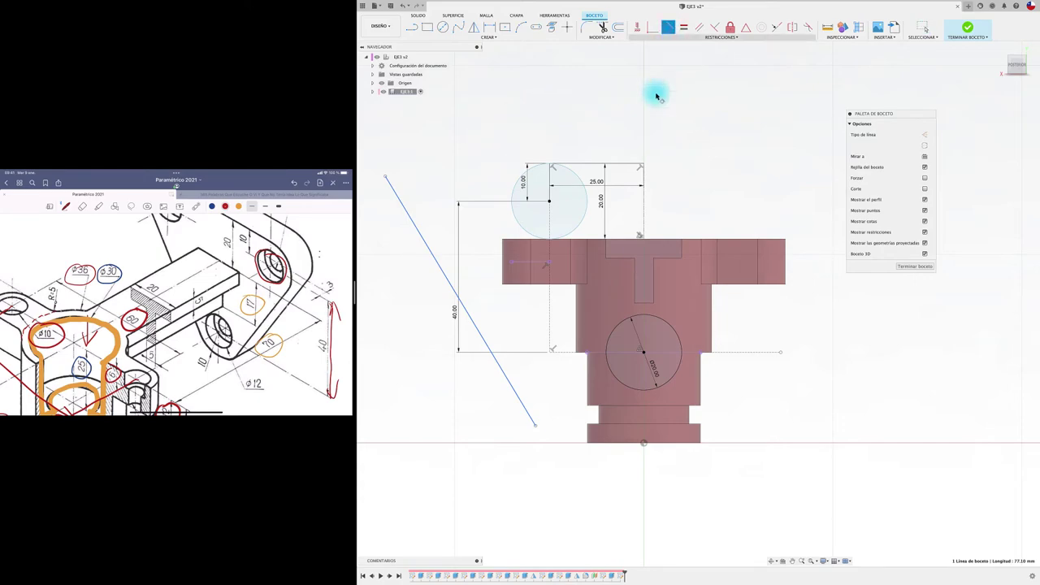
{"action": "left_click", "coordinate": [621, 383]}
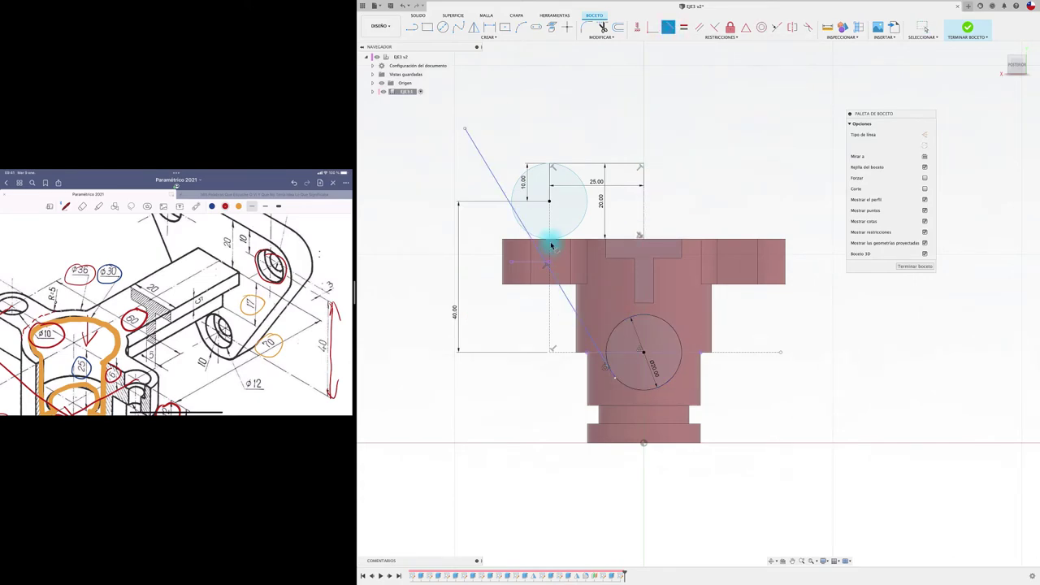
{"action": "left_click", "coordinate": [509, 192]}
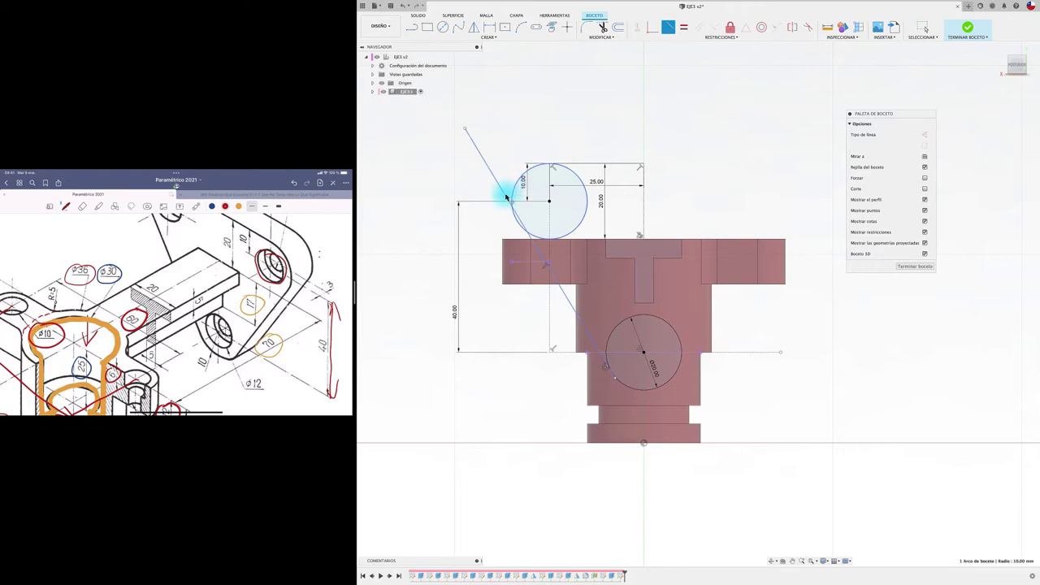
{"action": "left_click", "coordinate": [507, 194]}
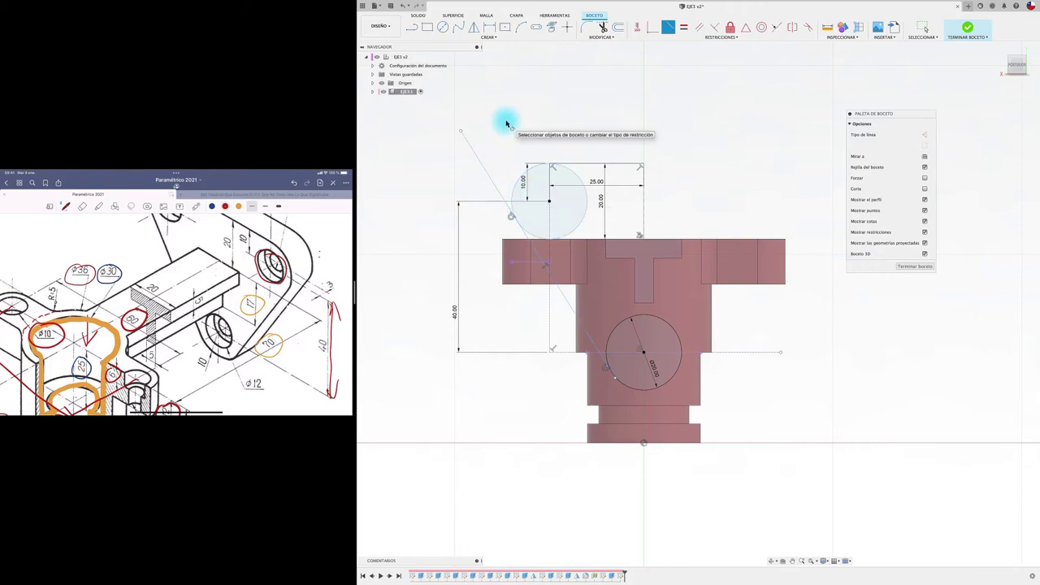
Trim the line's overhang and the upper circle's right arc, undoing the lower-circle trim.
{"action": "key", "text": "t"}
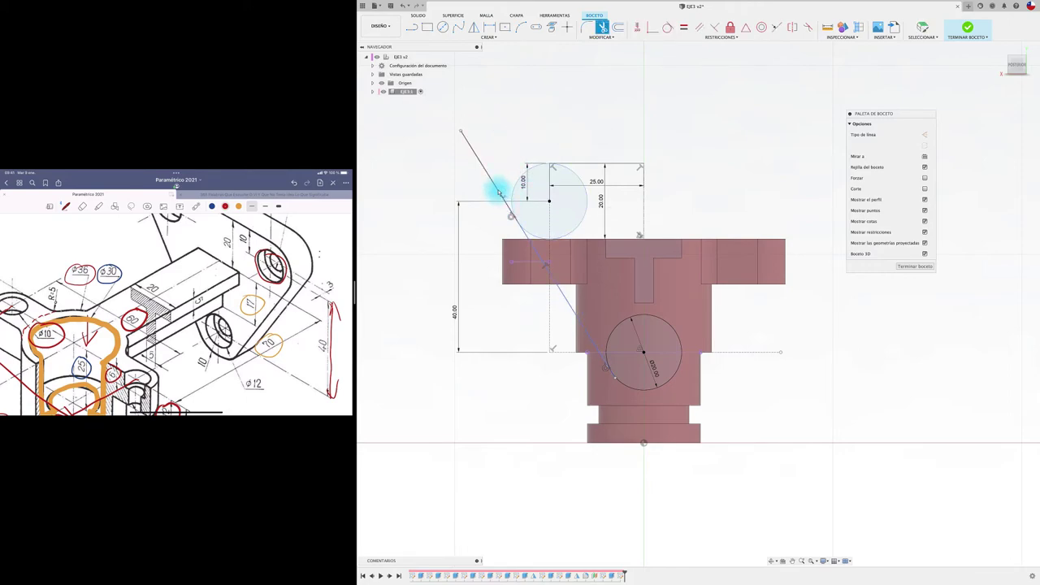
{"action": "left_click", "coordinate": [494, 188]}
{"action": "left_click", "coordinate": [567, 176]}
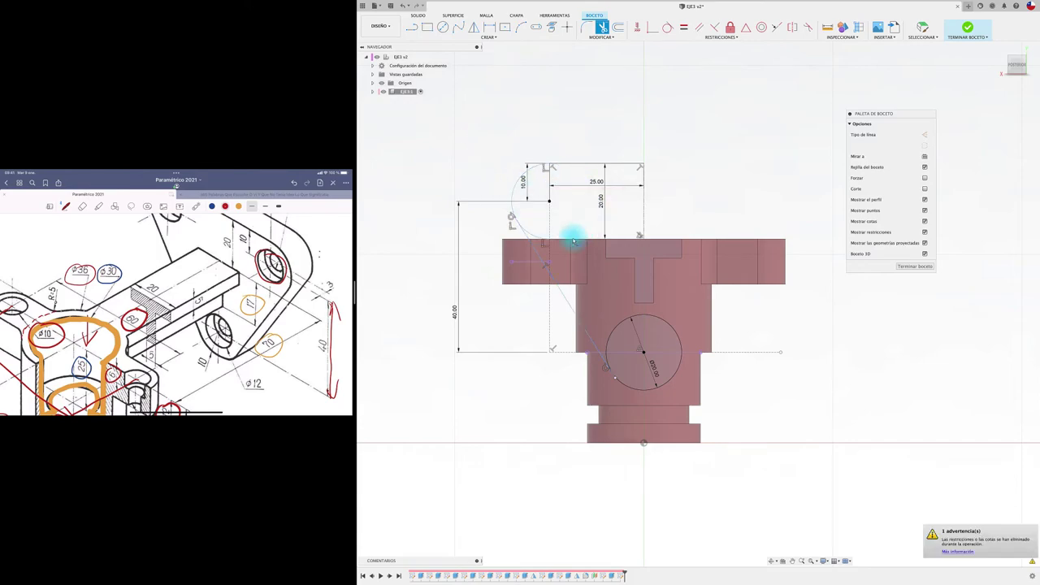
{"action": "left_click", "coordinate": [610, 327]}
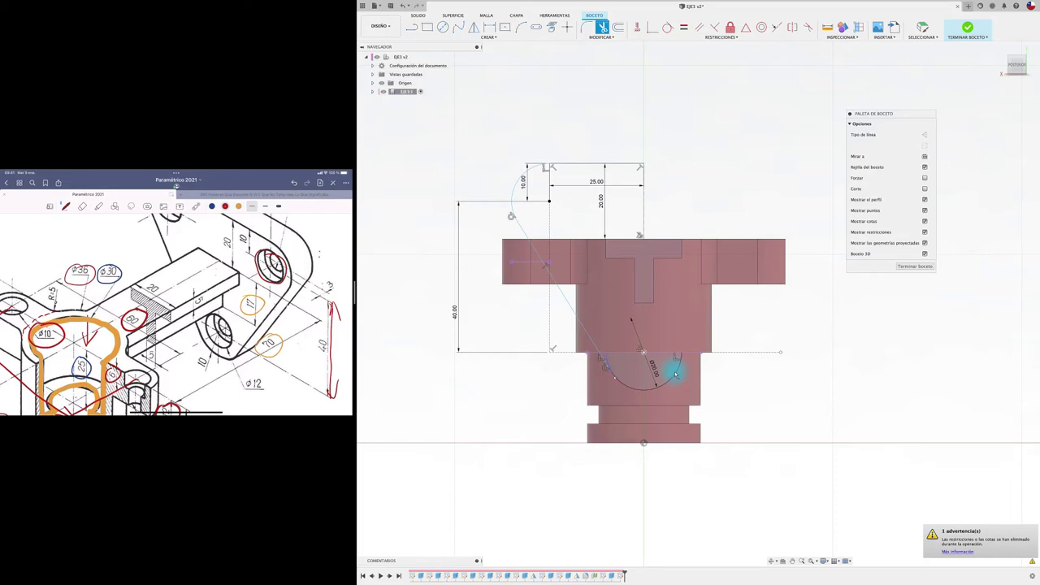
{"action": "key", "text": "ctrl+z"}
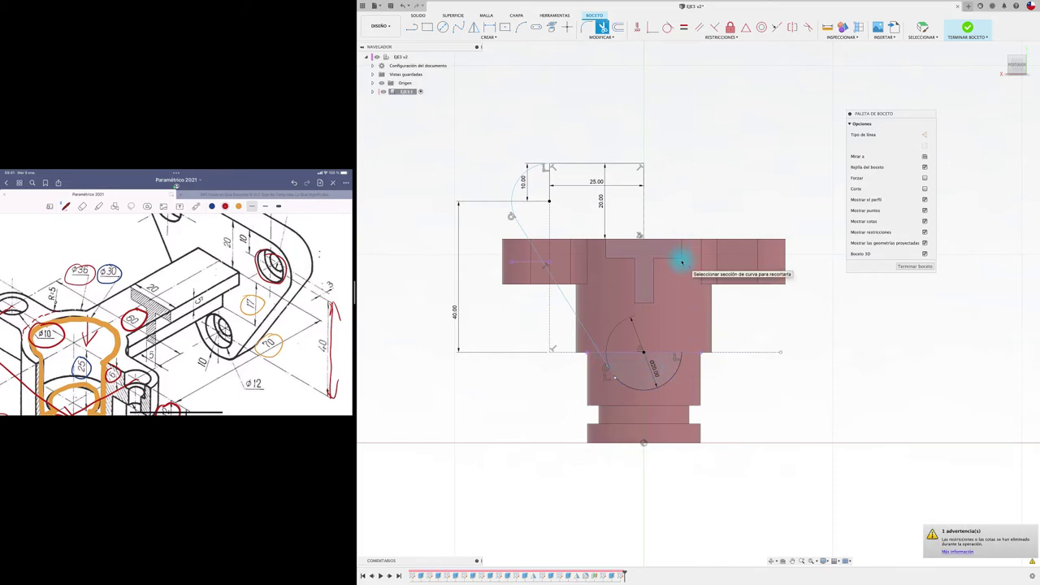
Draw a vertical line down from the lower circle's centre.
{"action": "key", "text": "l"}
{"action": "left_click", "coordinate": [643, 352]}
{"action": "left_click", "coordinate": [643, 476]}
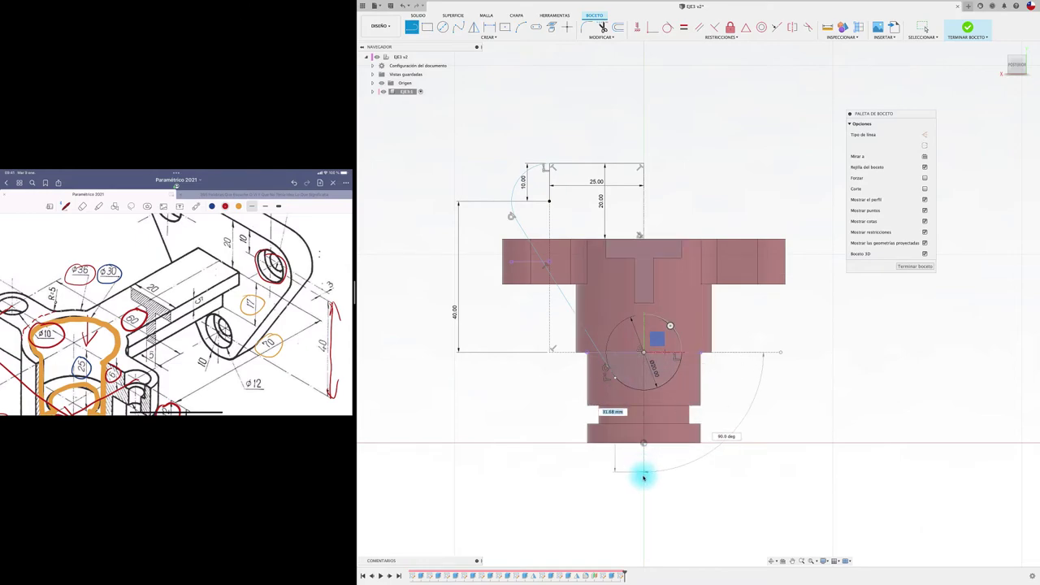
{"action": "key", "text": "Escape"}
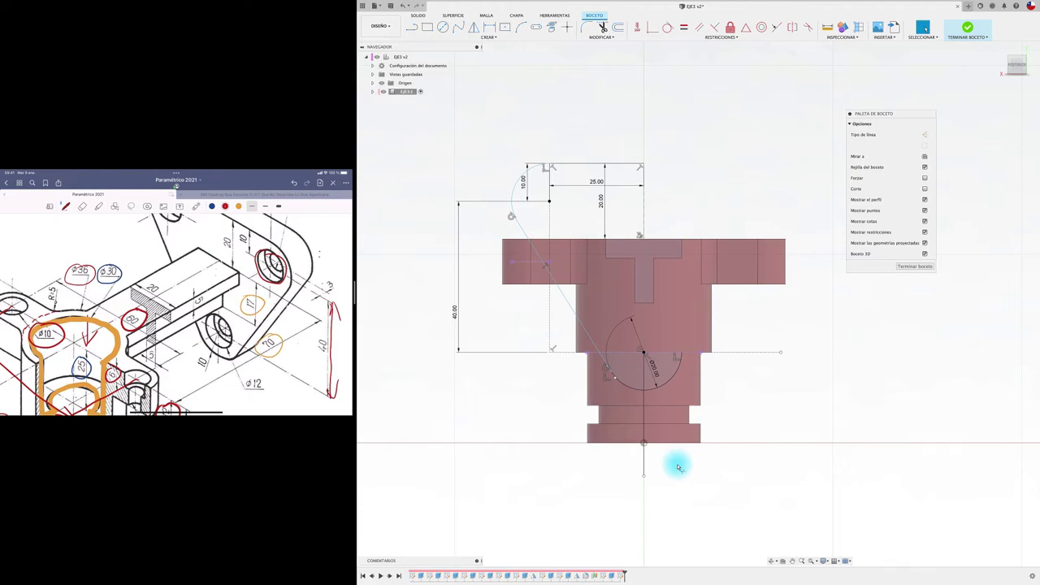
Trim the lower arc right of the vertical line and remove the vertical line's remnants.
{"action": "key", "text": "t"}
{"action": "left_click", "coordinate": [658, 391]}
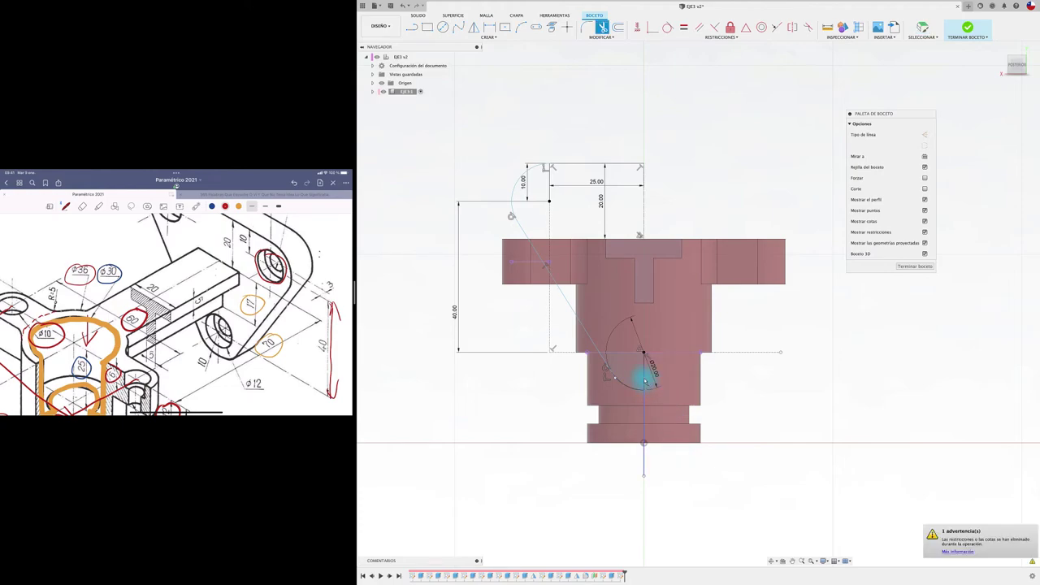
{"action": "left_click", "coordinate": [646, 415]}
{"action": "left_click", "coordinate": [645, 416]}
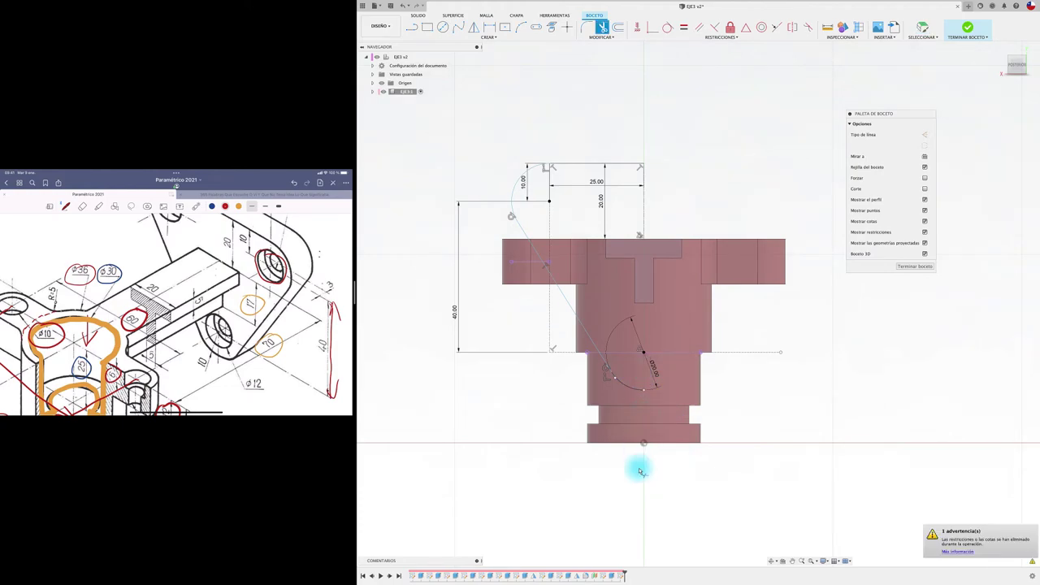
{"action": "scroll", "coordinate": [772, 385], "scroll_direction": "down", "scroll_amount": 2}
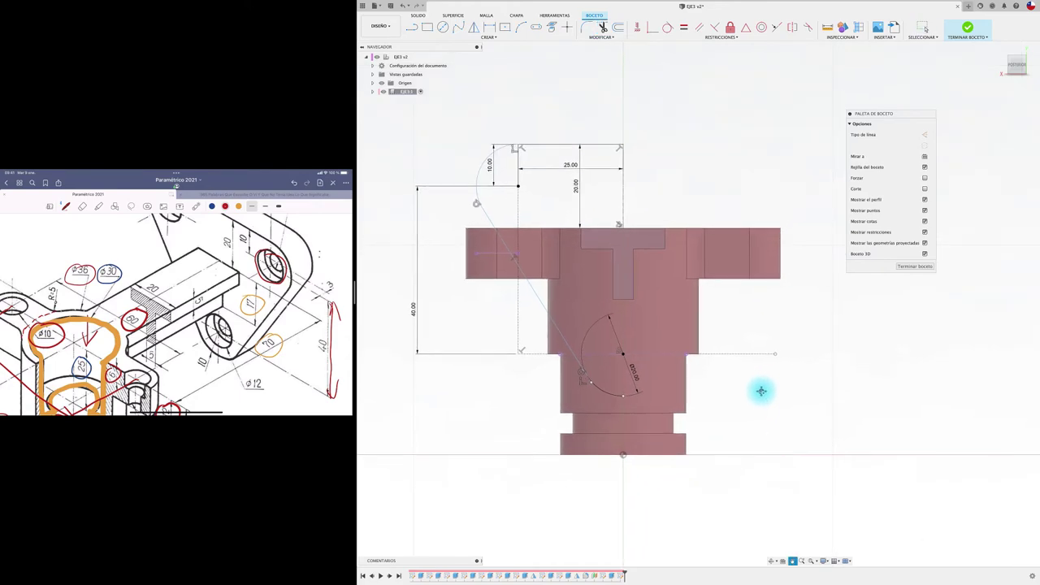
{"action": "scroll", "coordinate": [759, 386], "scroll_direction": "down", "scroll_amount": 2}
{"action": "scroll", "coordinate": [725, 240], "scroll_direction": "up", "scroll_amount": 3}
{"action": "scroll", "coordinate": [711, 170], "scroll_direction": "down", "scroll_amount": 1}
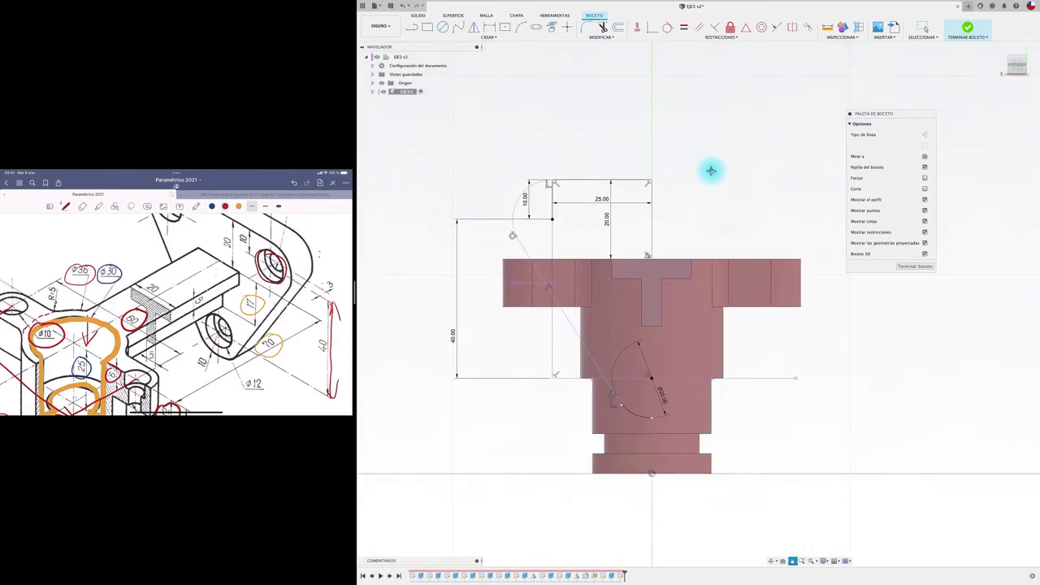
{"action": "scroll", "coordinate": [711, 170], "scroll_direction": "up", "scroll_amount": 1}
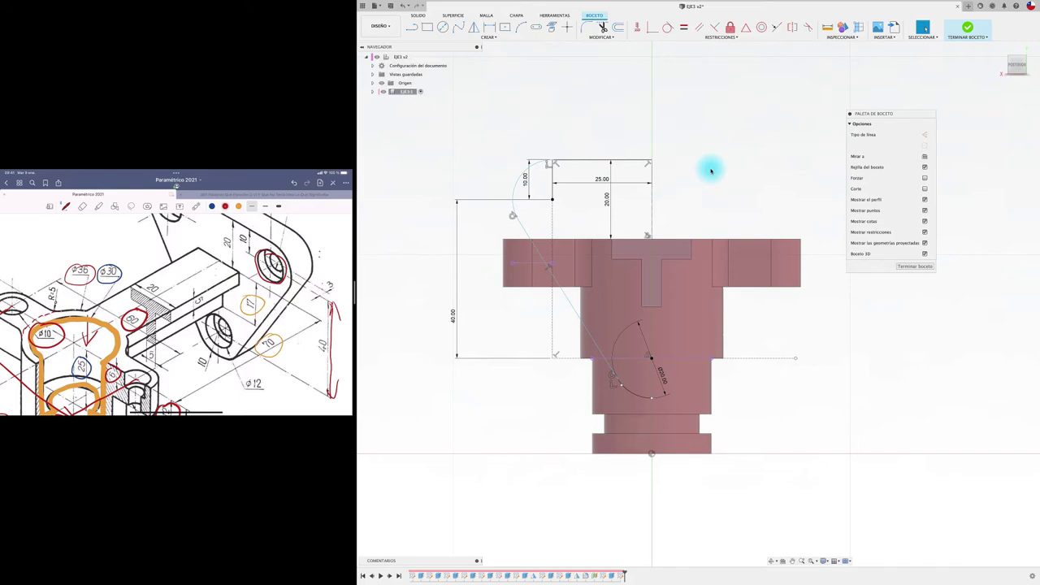
Mirror the top line and both arcs across the vertical centre line to close the plate outline.
{"action": "left_click", "coordinate": [474, 29]}
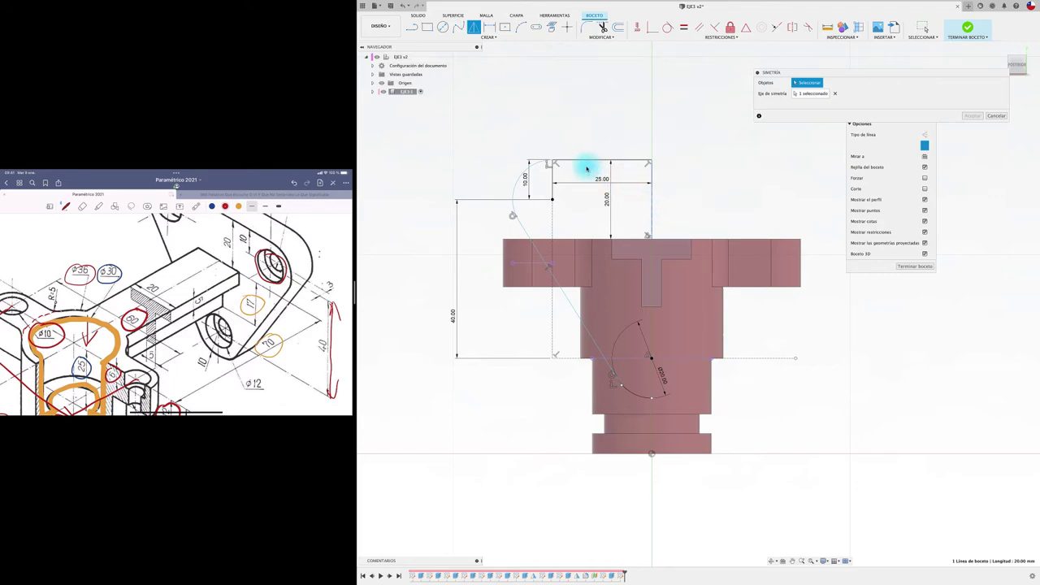
{"action": "left_click", "coordinate": [585, 164]}
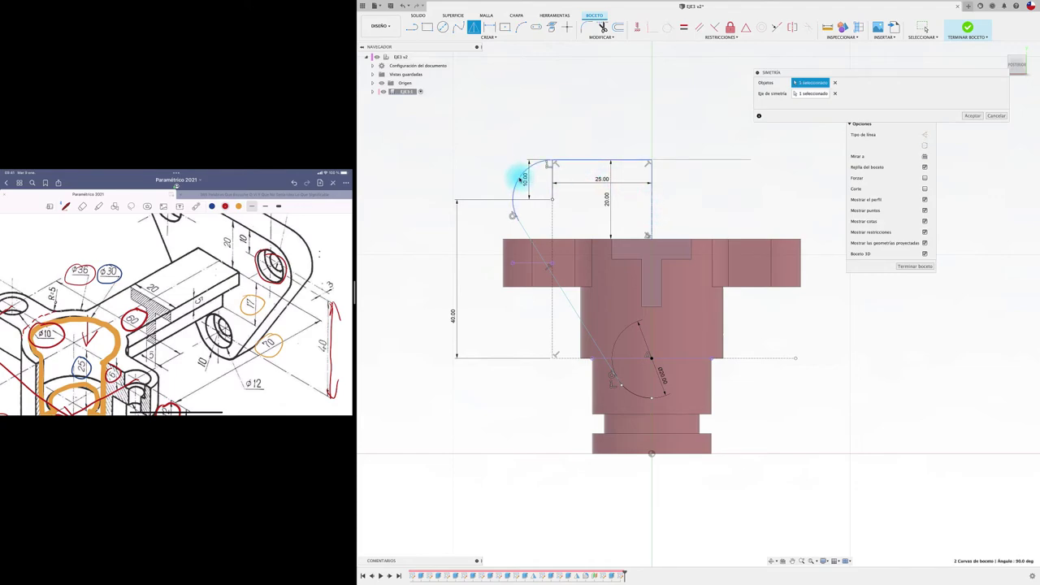
{"action": "left_click", "coordinate": [519, 178]}
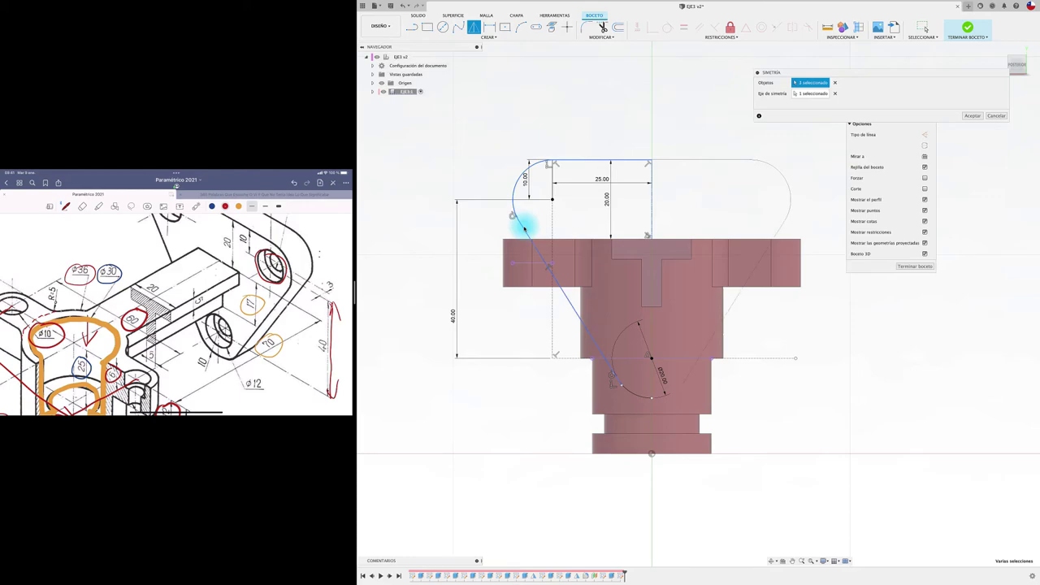
{"action": "left_click", "coordinate": [628, 391]}
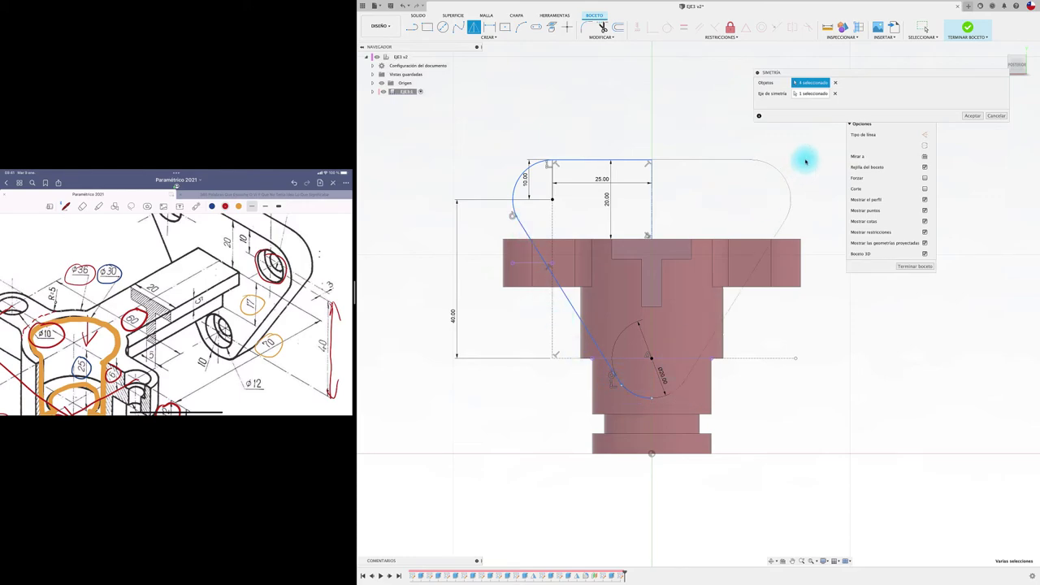
{"action": "left_click", "coordinate": [970, 115]}
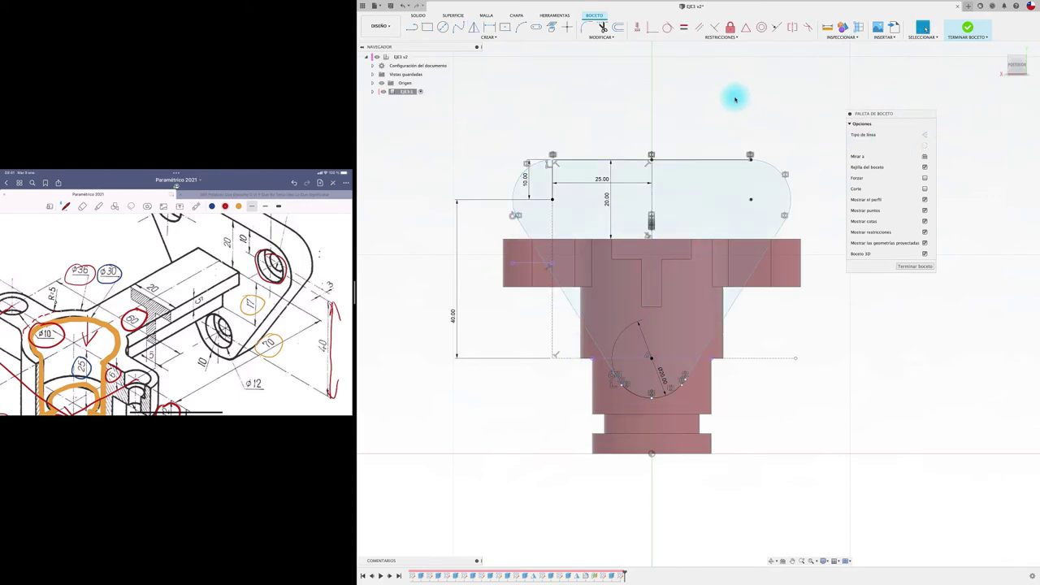
{"action": "middle_click_drag", "start_coordinate": [734, 99], "coordinate": [734, 98], "text": "shift"}
Extrude the plate's main profile and lower rounded corner region 17.94 mm, joined to the part.
{"action": "key", "text": "e"}
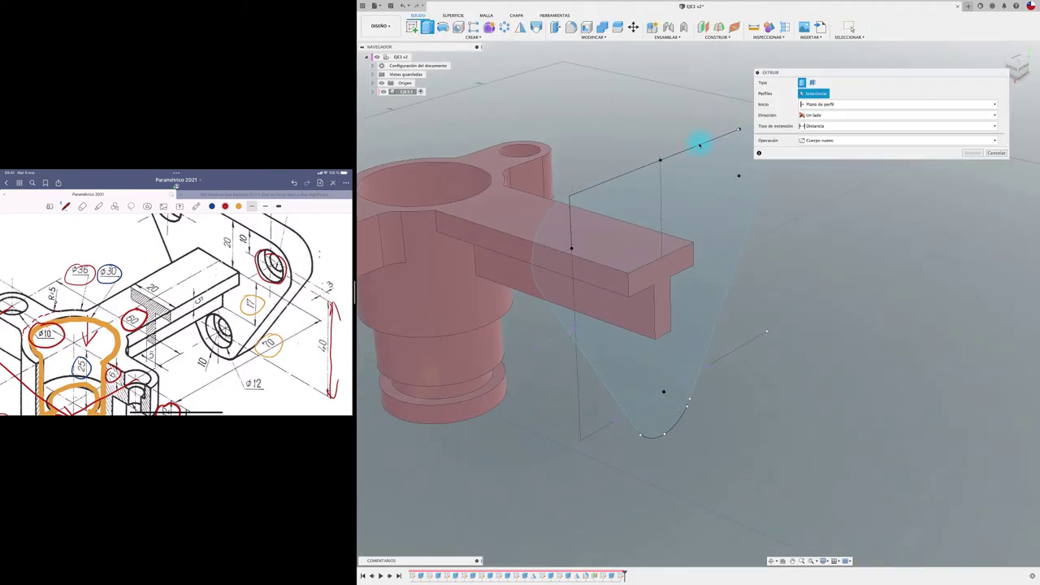
{"action": "left_click", "coordinate": [704, 211]}
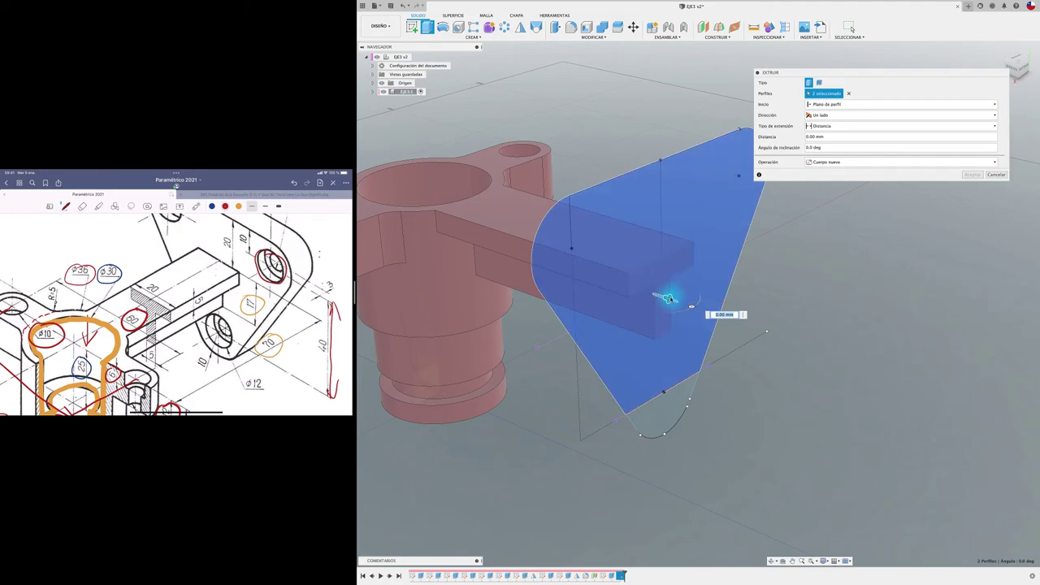
{"action": "left_click", "coordinate": [655, 420]}
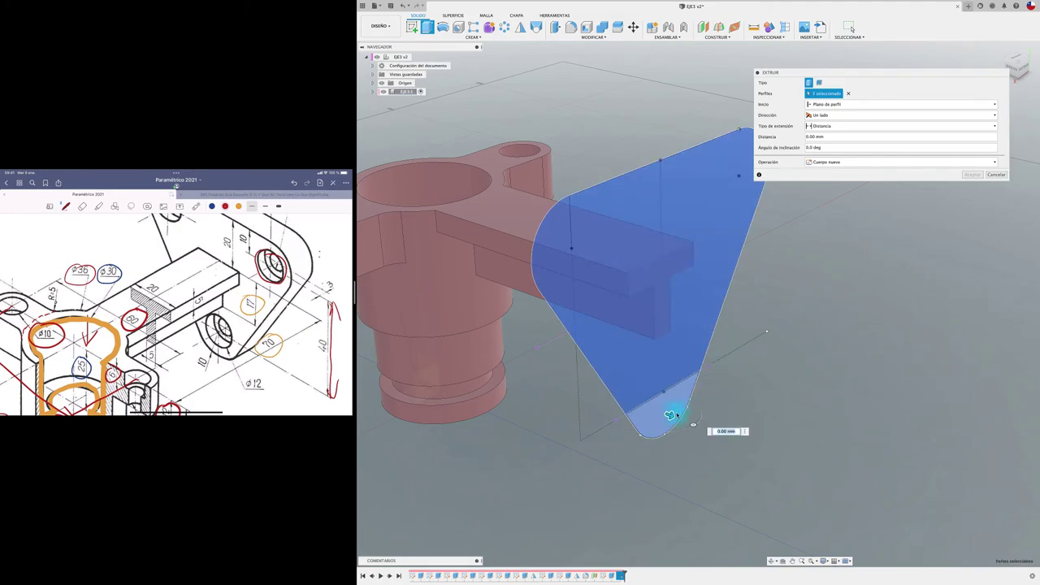
{"action": "left_click_drag", "start_coordinate": [668, 415], "coordinate": [739, 441]}
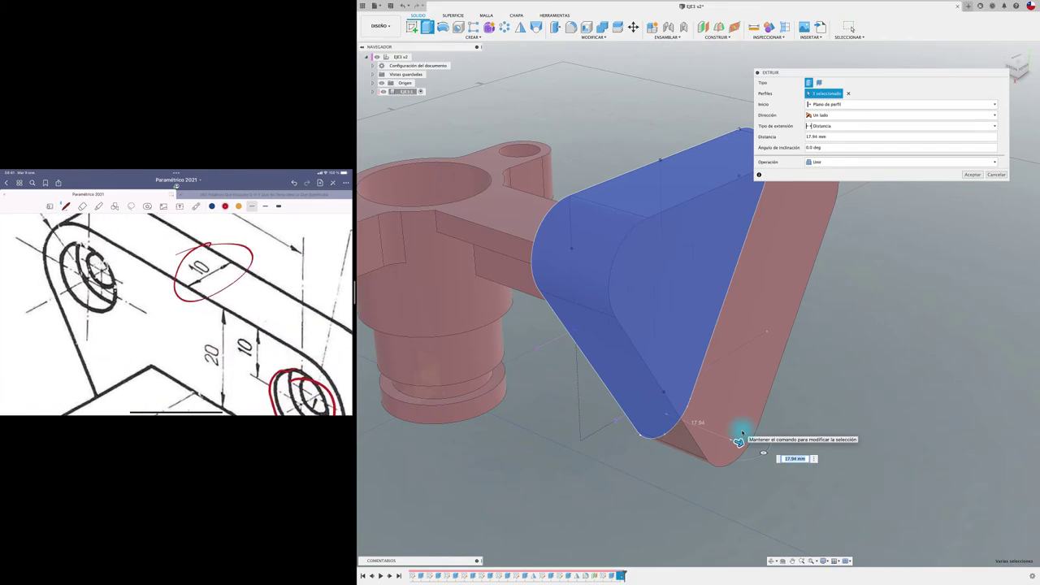
Accept the 17.94 mm plate extrusion and sketch on the triangular plate face, viewed from the front.
{"action": "key", "text": "Return"}
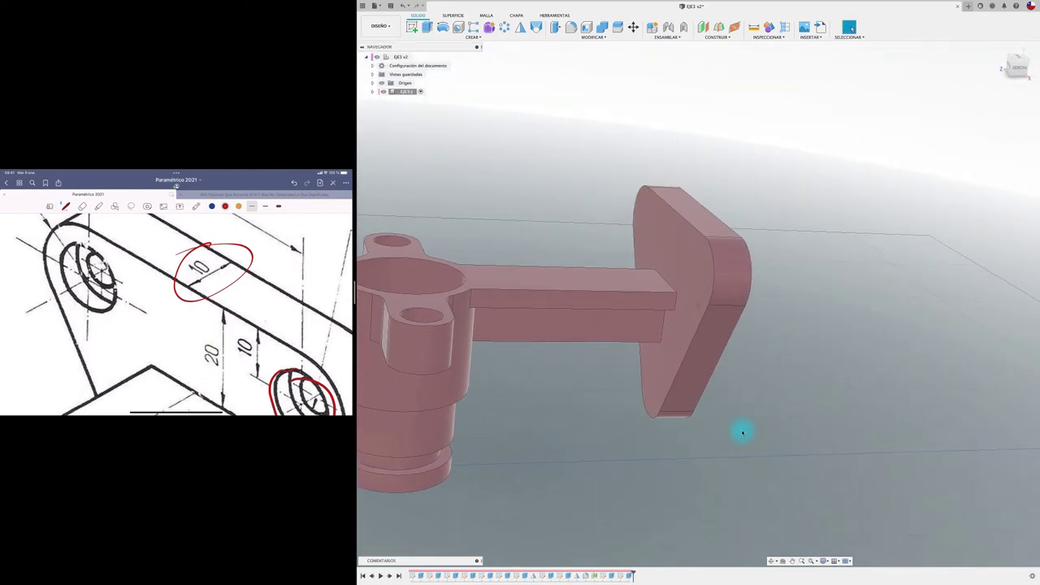
{"action": "middle_click_drag", "start_coordinate": [743, 432], "coordinate": [742, 432], "text": "shift"}
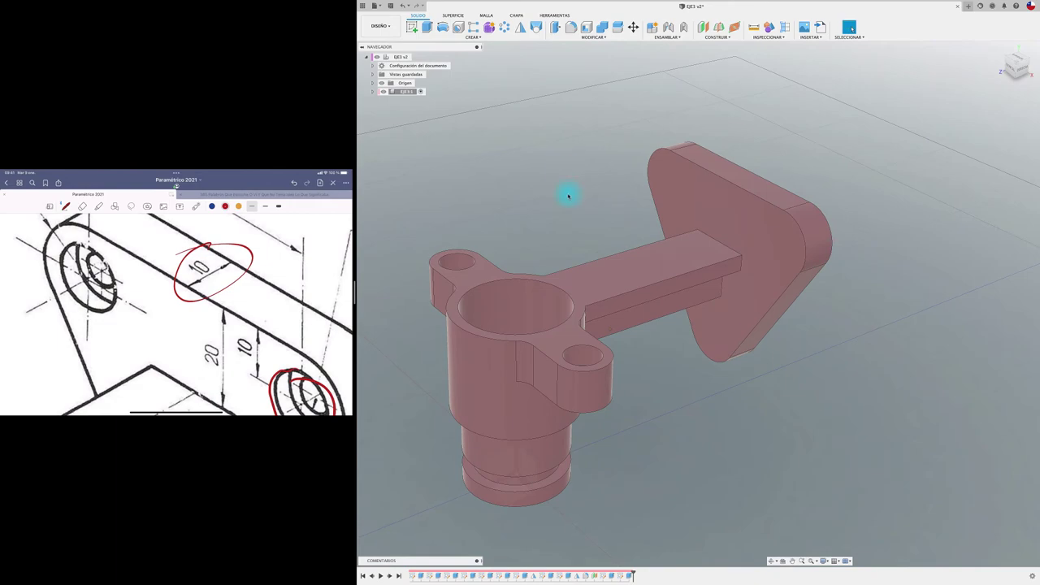
{"action": "left_click", "coordinate": [718, 189]}
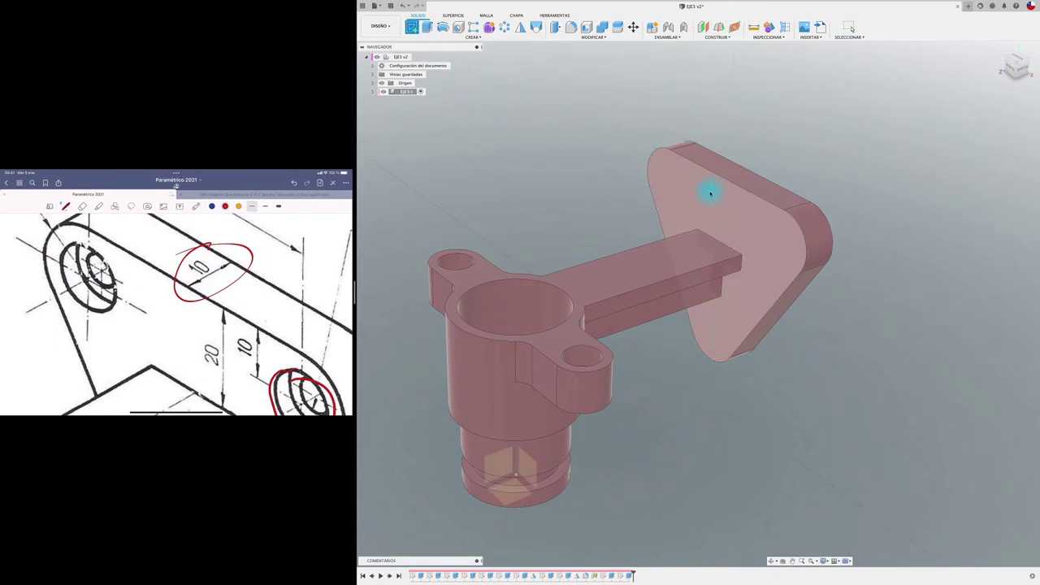
{"action": "left_click", "coordinate": [1007, 75]}
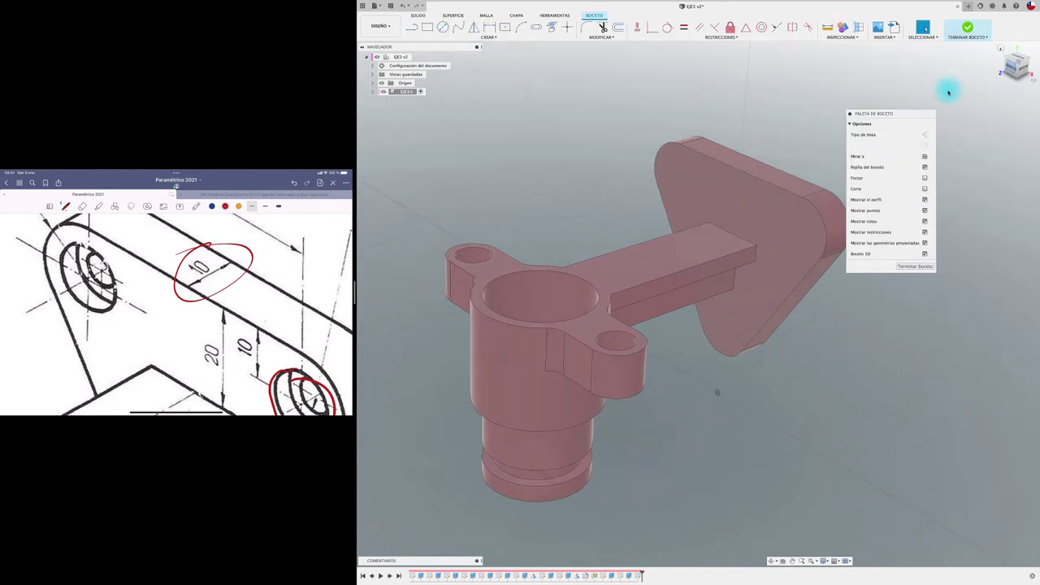
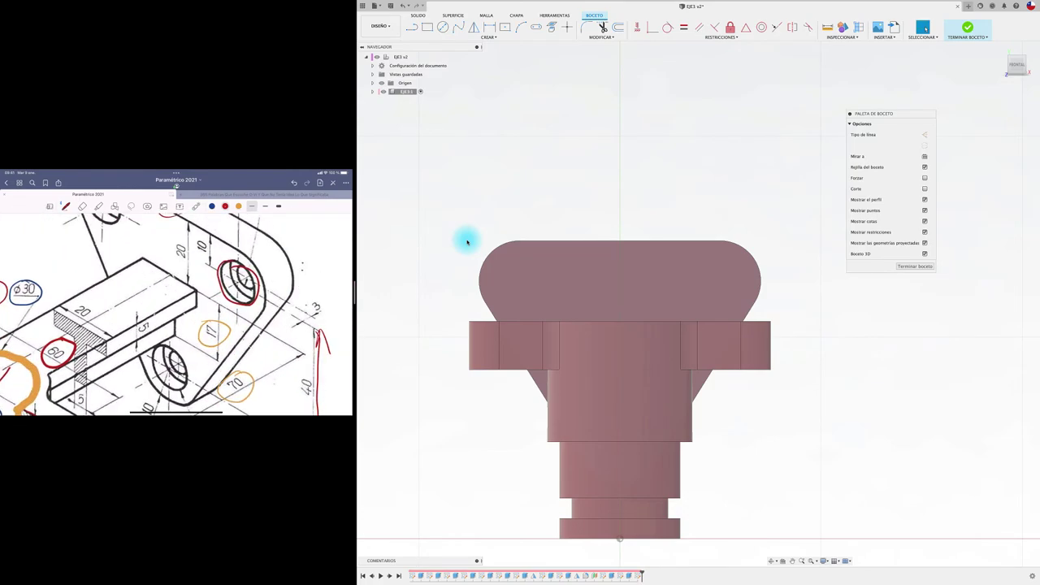
Draw 12 mm circles at the left and right lobes of the triangular plate.
{"action": "left_click", "coordinate": [442, 26]}
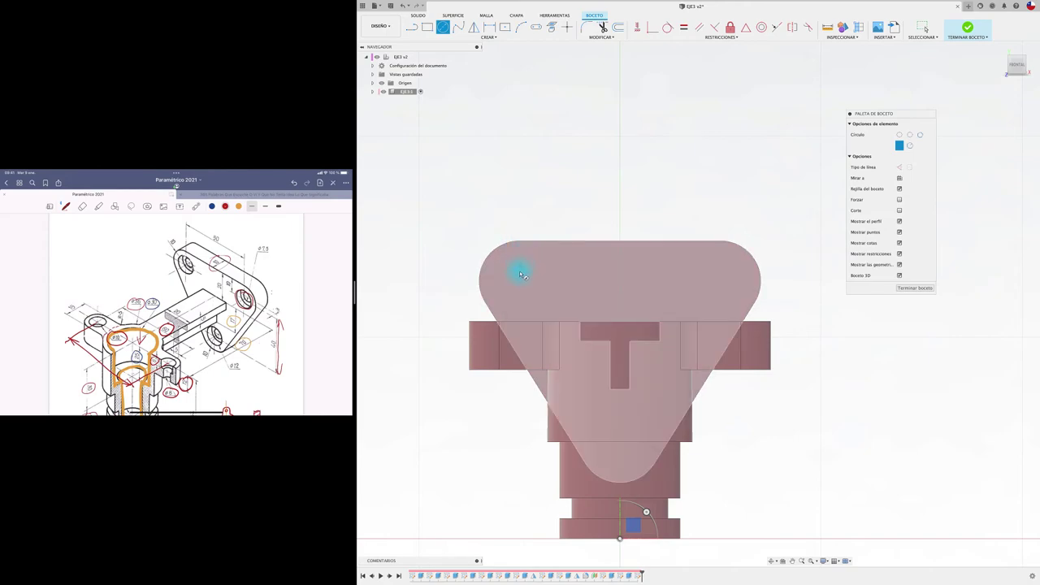
{"action": "left_click", "coordinate": [520, 284]}
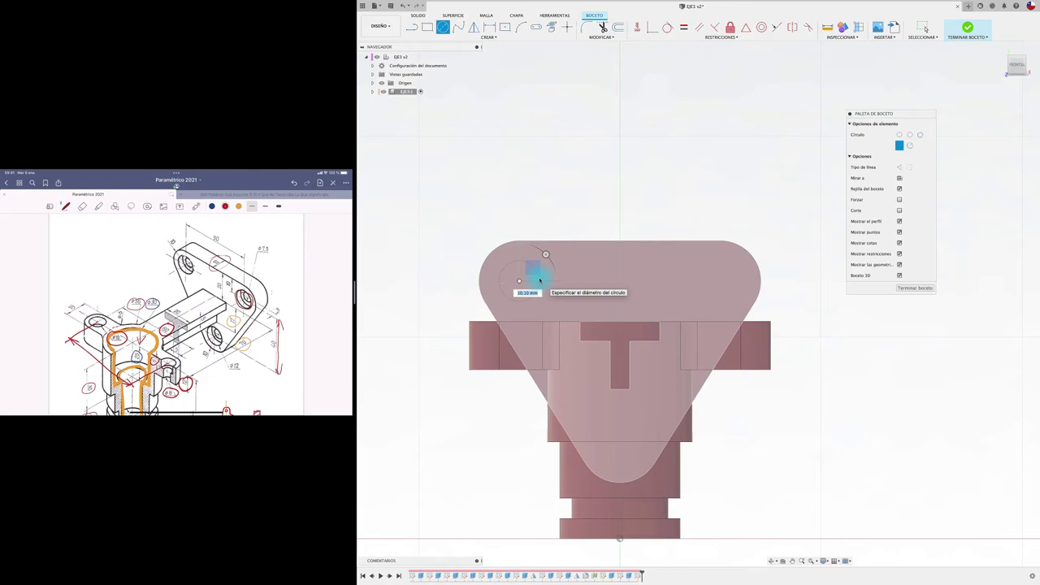
{"action": "key", "text": "Return"}
{"action": "key", "text": "Escape"}
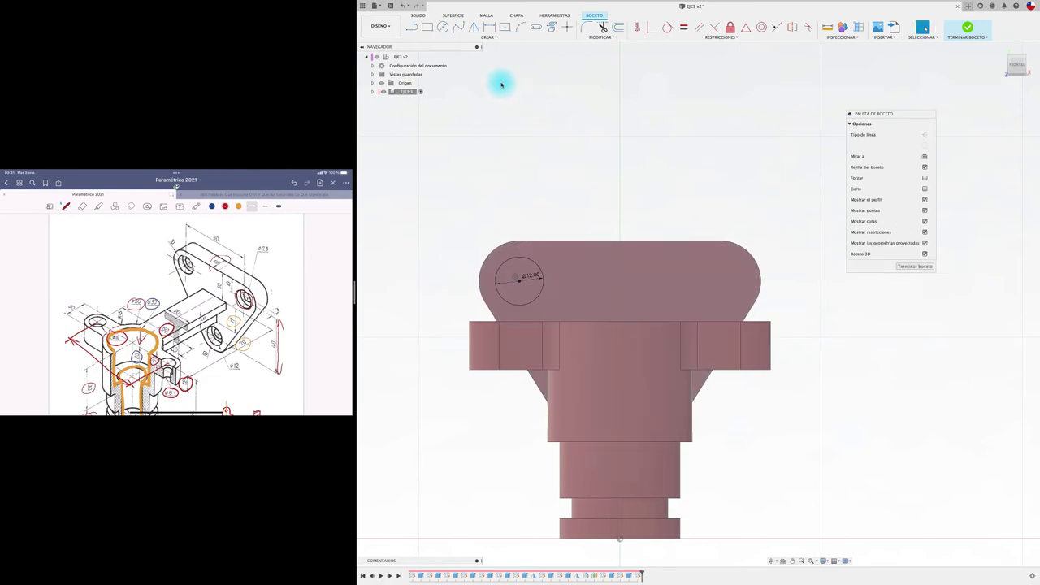
{"action": "left_click", "coordinate": [443, 27]}
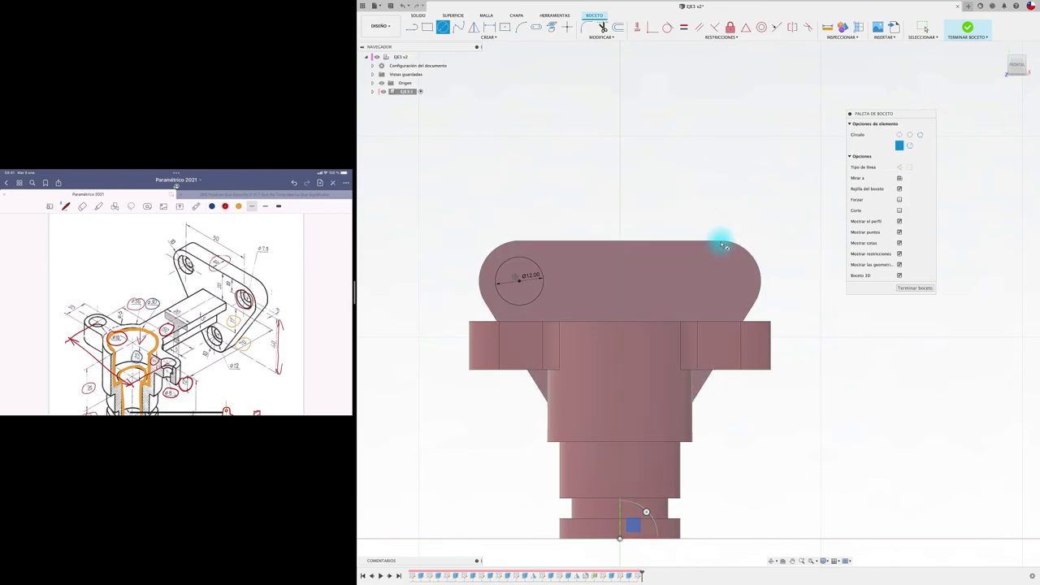
{"action": "left_click", "coordinate": [720, 281]}
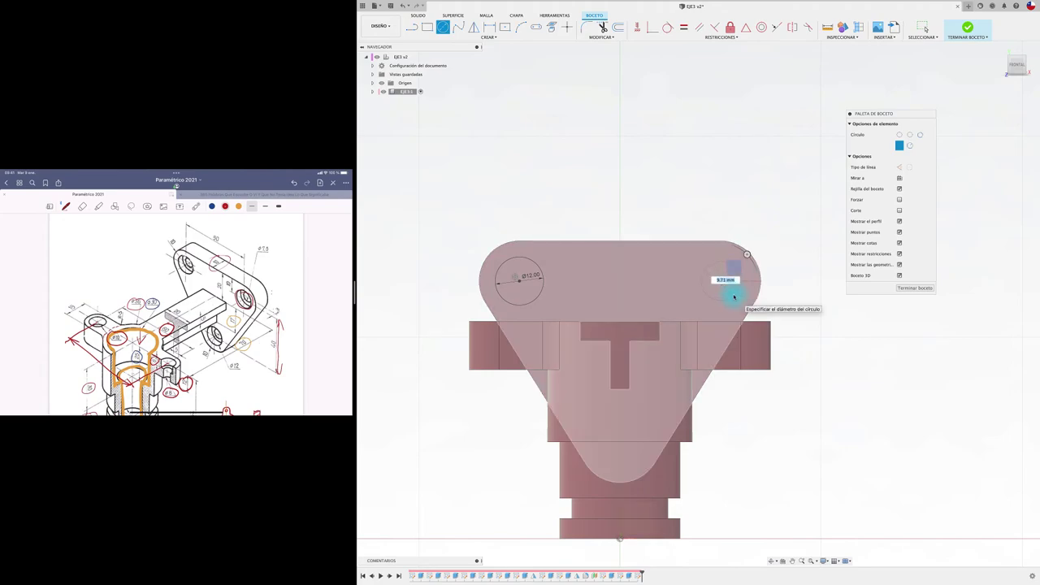
{"action": "left_click", "coordinate": [734, 297]}
{"action": "key", "text": "Escape"}
{"action": "key", "text": "e"}
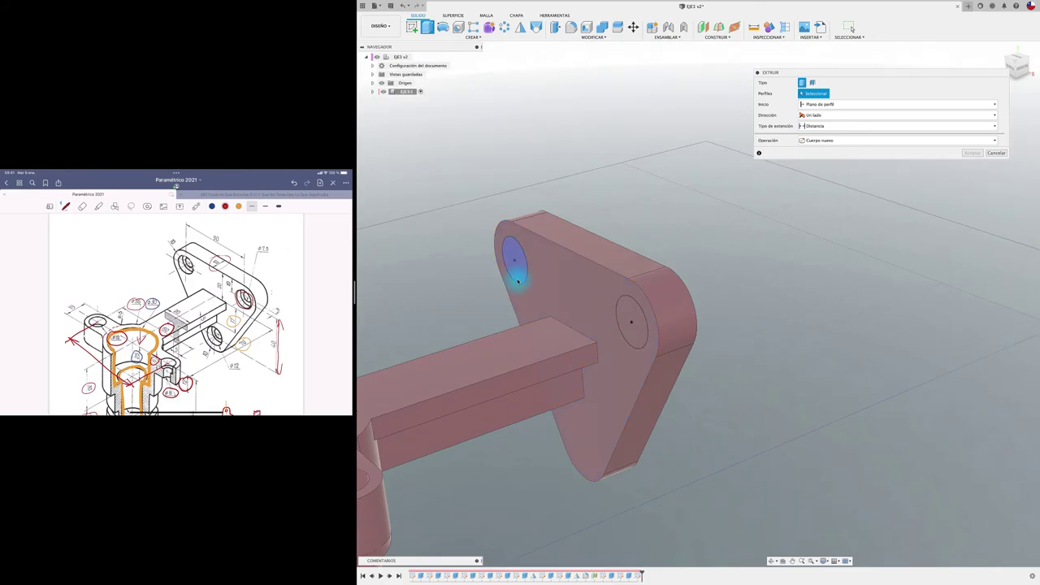
Extrude both 12 mm circles as a cut through the triangular plate.
{"action": "left_click", "coordinate": [514, 260]}
{"action": "left_click", "coordinate": [630, 322]}
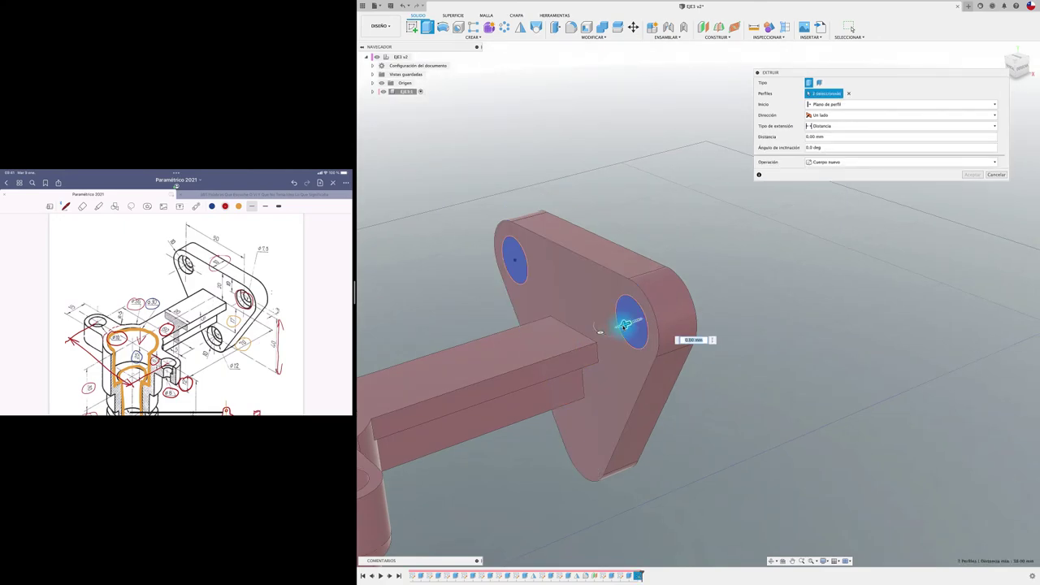
{"action": "left_click_drag", "start_coordinate": [624, 325], "coordinate": [650, 315]}
{"action": "type", "text": "-8"}
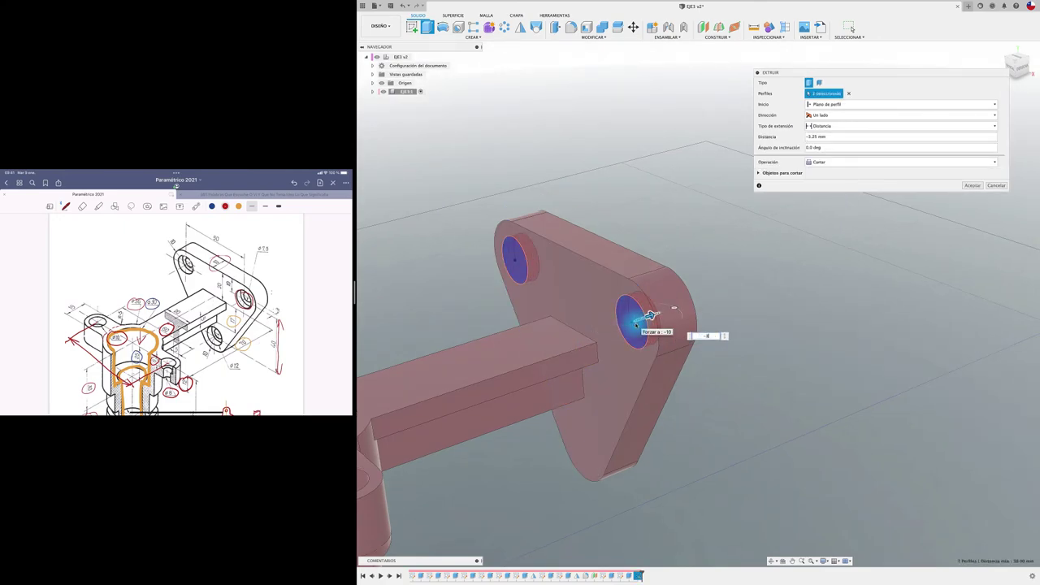
{"action": "key", "text": "Return"}
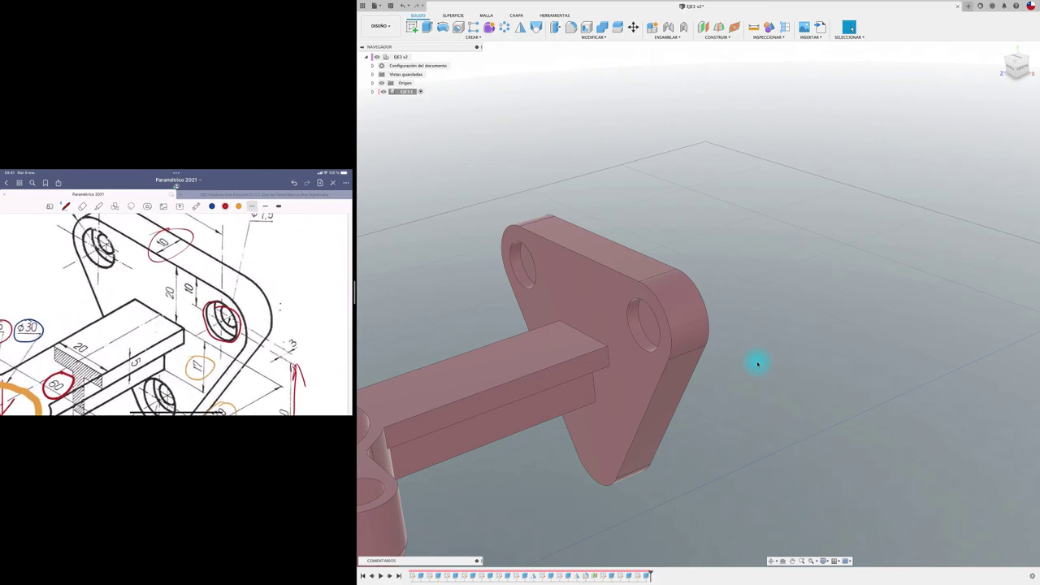
Start a new sketch on the triangular plate's face.
{"action": "scroll", "coordinate": [756, 363], "scroll_direction": "up", "scroll_amount": 2}
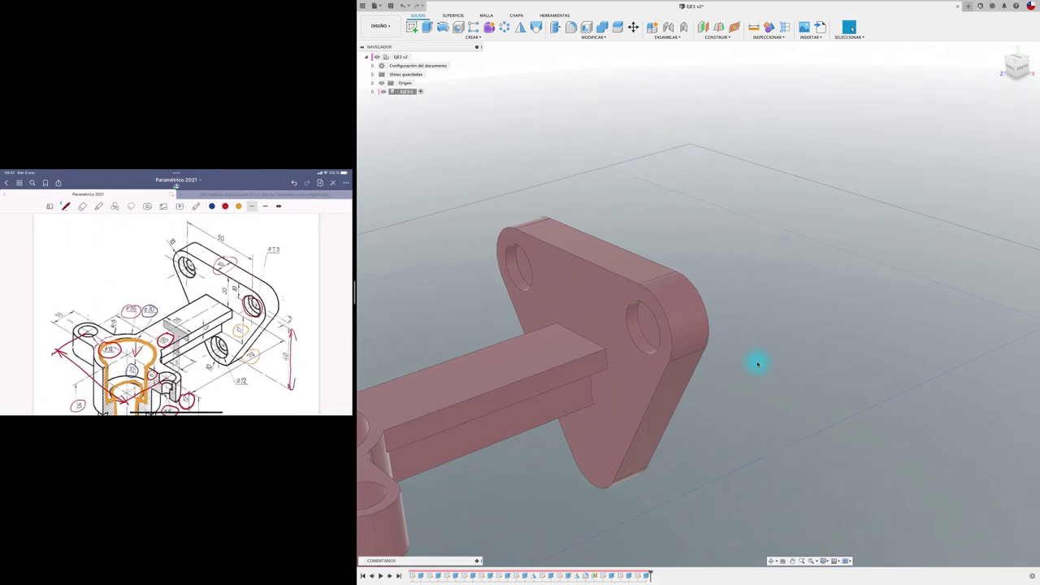
{"action": "scroll", "coordinate": [756, 363], "scroll_direction": "up", "scroll_amount": 2}
{"action": "left_click", "coordinate": [411, 27]}
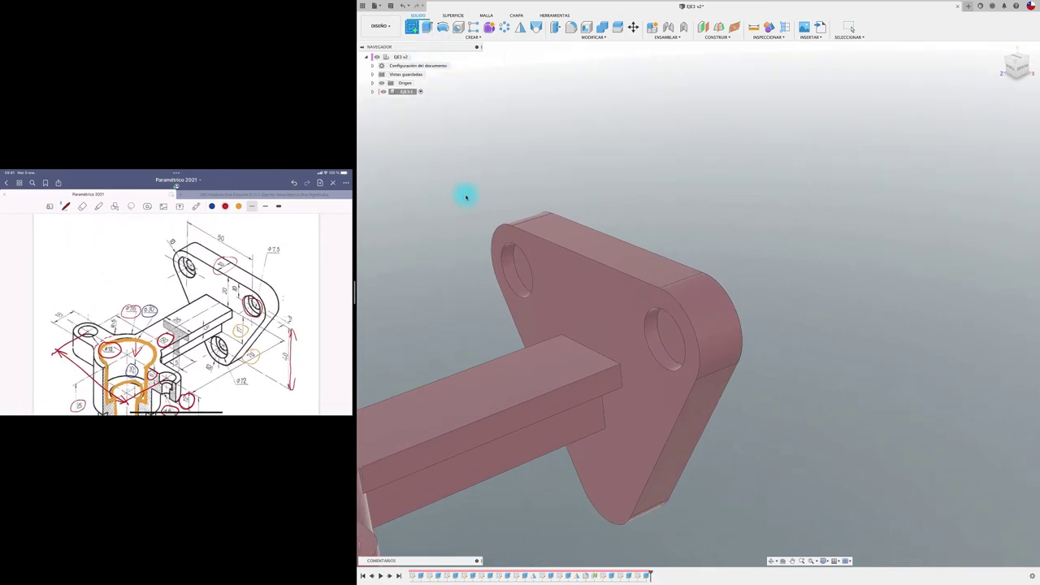
{"action": "left_click", "coordinate": [522, 266]}
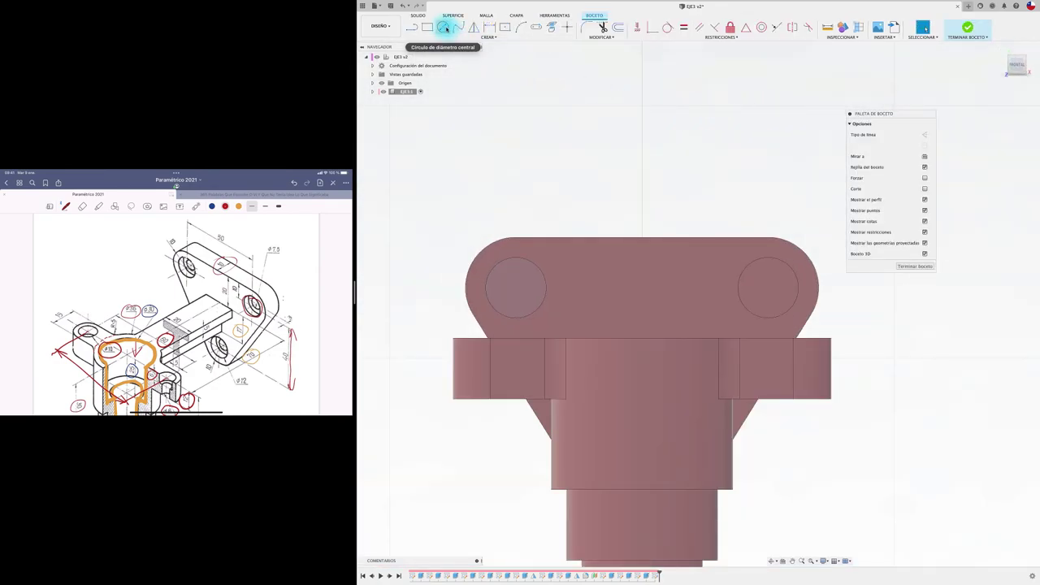
Draw a 7.5 mm circle concentric inside the left plate hole.
{"action": "left_click", "coordinate": [443, 27]}
{"action": "type", "text": "7.5"}
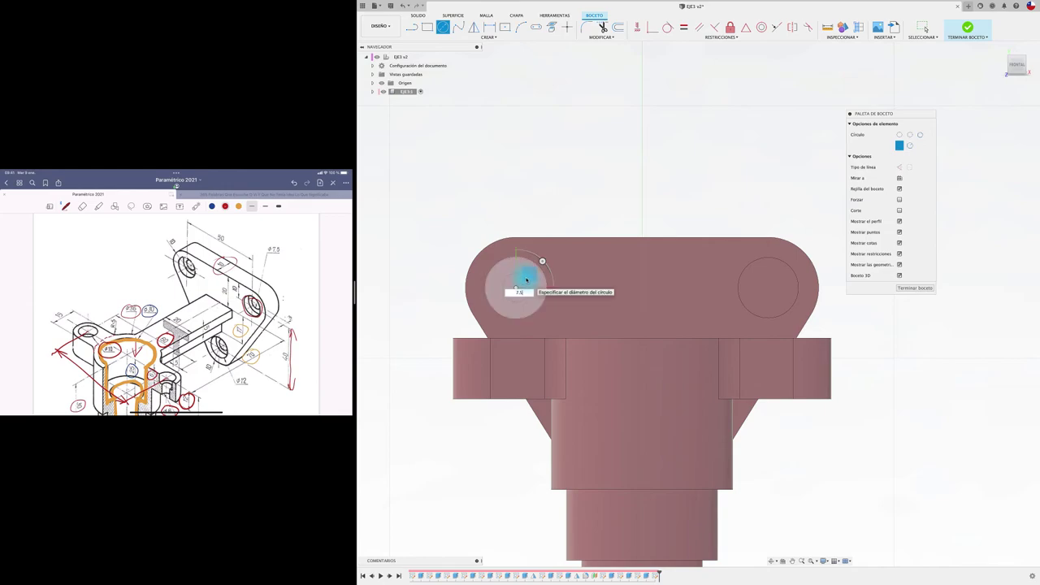
{"action": "key", "text": "Return"}
{"action": "key", "text": "c"}
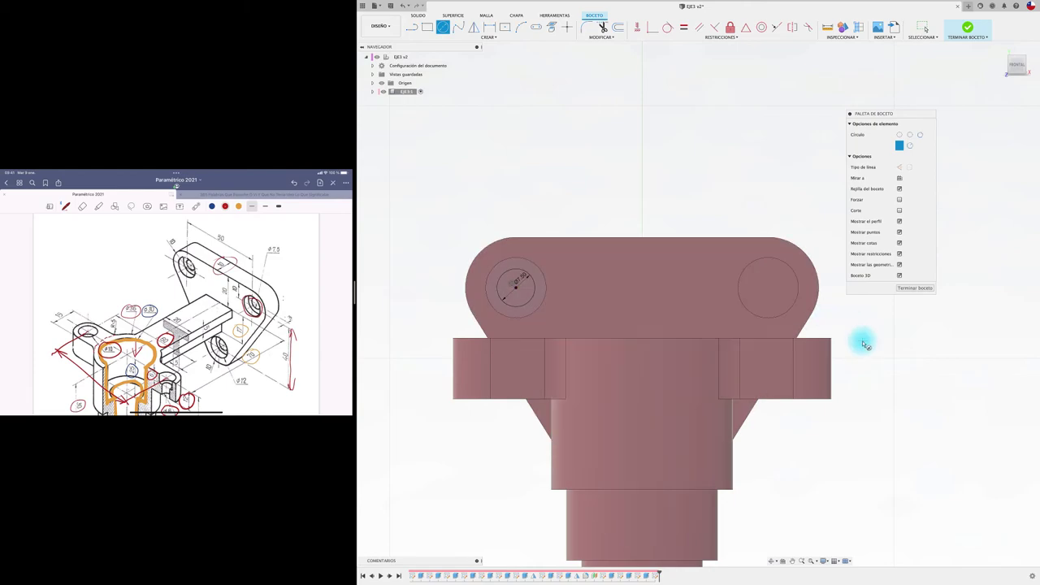
{"action": "middle_click_drag", "start_coordinate": [593, 167], "coordinate": [589, 170], "text": "shift"}
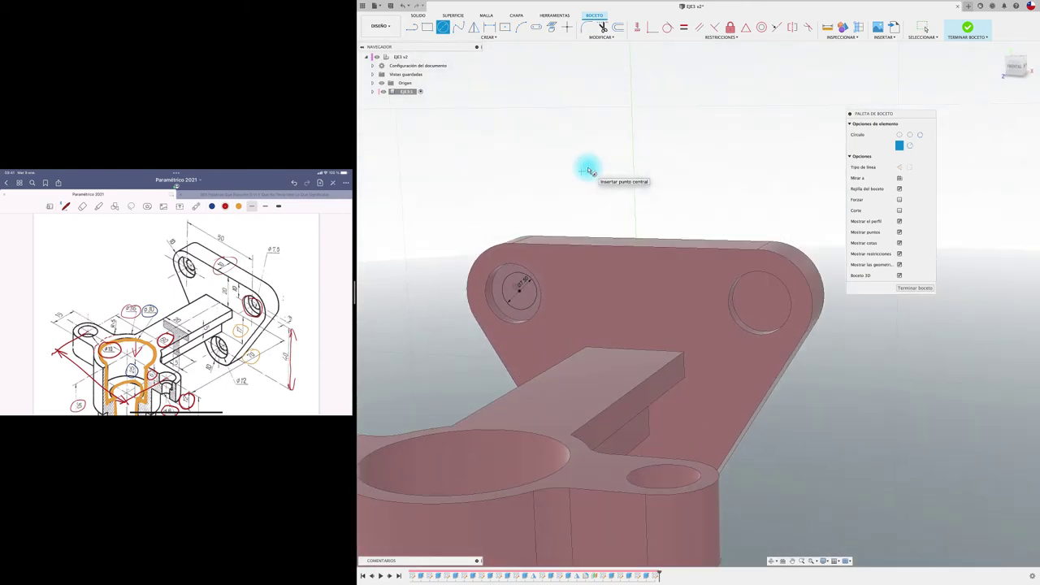
Extrude the 7.5 mm circle as a cut through the part.
{"action": "key", "text": "e"}
{"action": "left_click", "coordinate": [518, 293]}
{"action": "left_click_drag", "start_coordinate": [517, 295], "coordinate": [643, 236]}
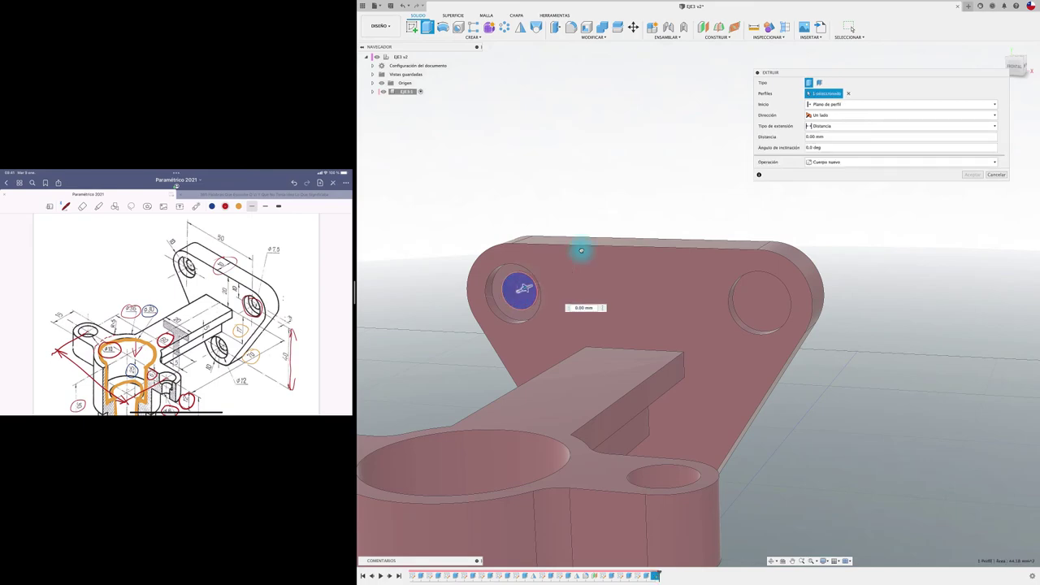
{"action": "left_click", "coordinate": [971, 185]}
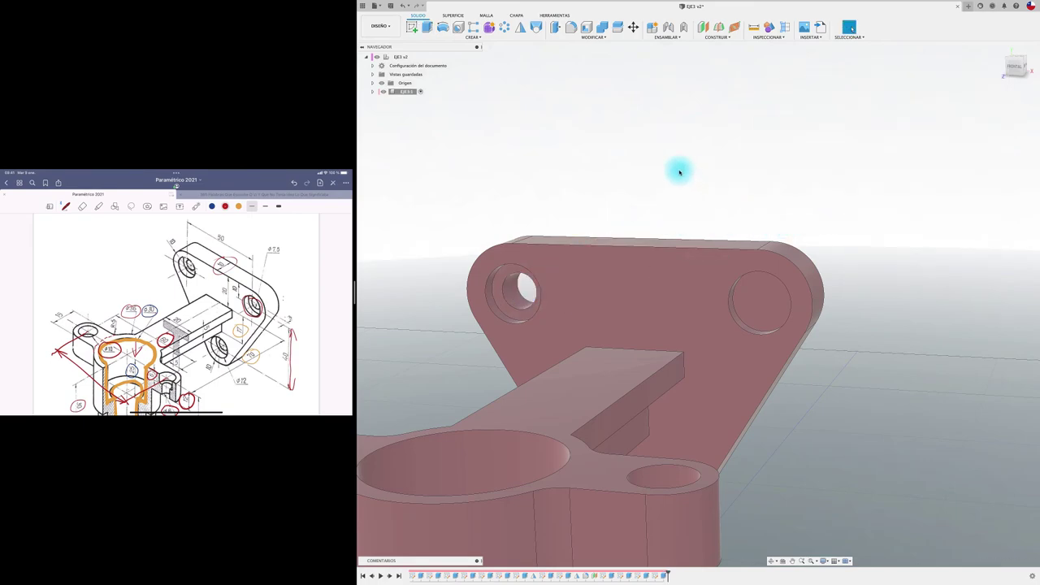
Start a face mirror and select the left hole's counterbore faces, showing the origin planes.
{"action": "left_click", "coordinate": [522, 33]}
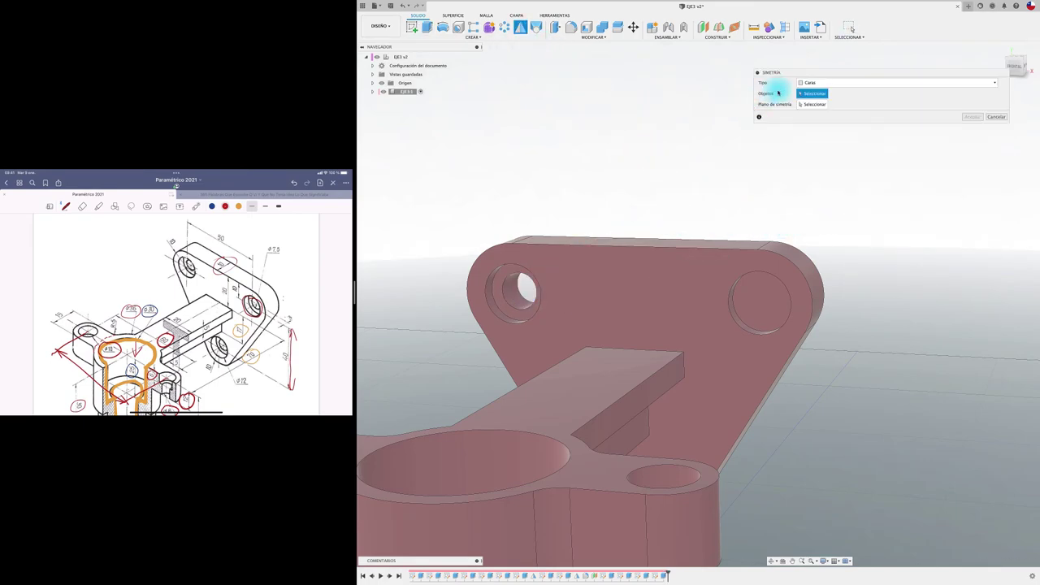
{"action": "left_click", "coordinate": [536, 282]}
{"action": "scroll", "coordinate": [546, 270], "scroll_direction": "down", "scroll_amount": 5}
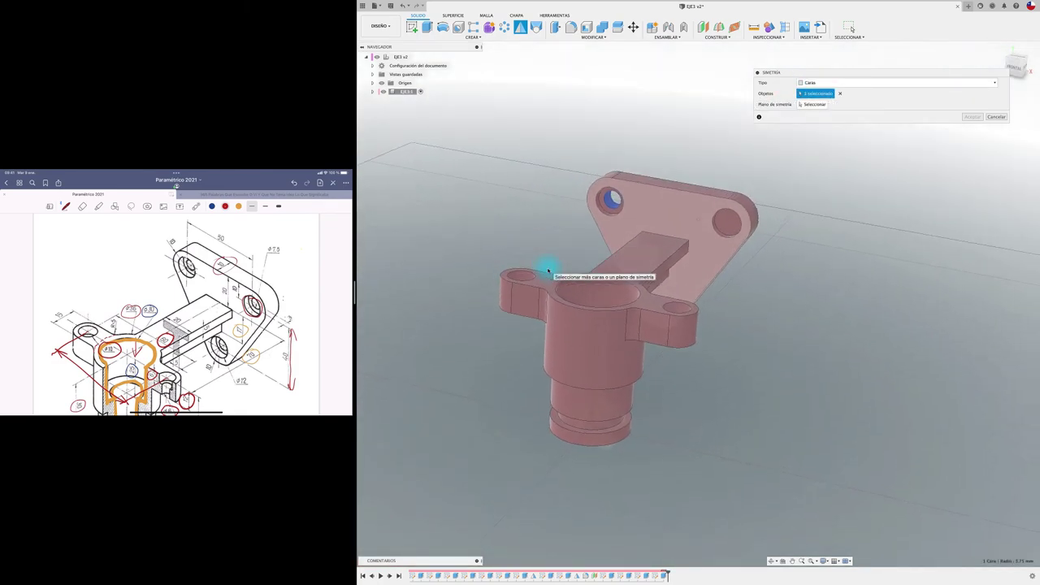
{"action": "middle_click_drag", "start_coordinate": [545, 267], "coordinate": [528, 355], "text": "shift"}
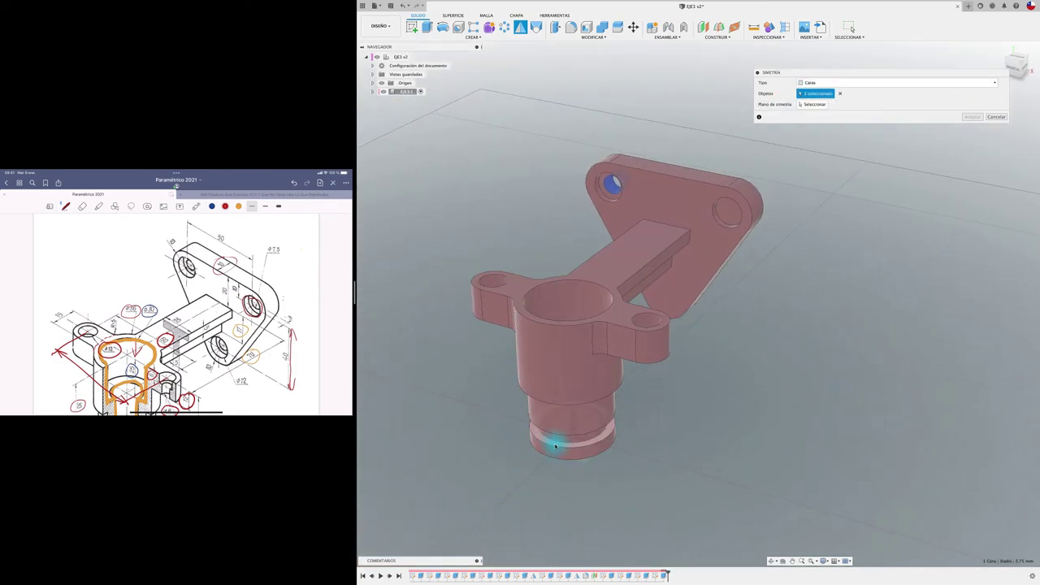
{"action": "scroll", "coordinate": [553, 439], "scroll_direction": "up", "scroll_amount": 2}
{"action": "scroll", "coordinate": [536, 455], "scroll_direction": "up", "scroll_amount": 4}
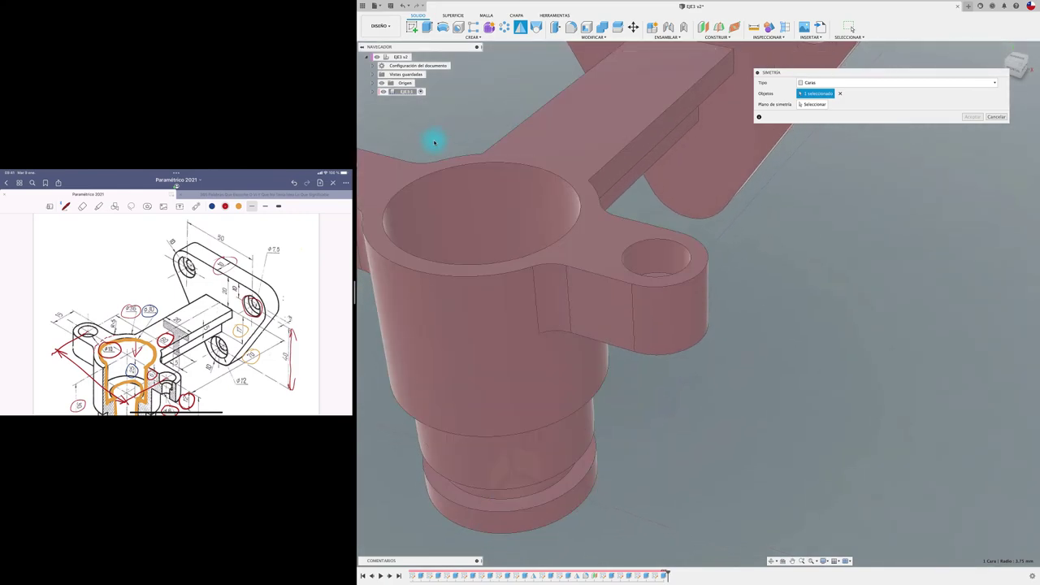
{"action": "left_click", "coordinate": [373, 83]}
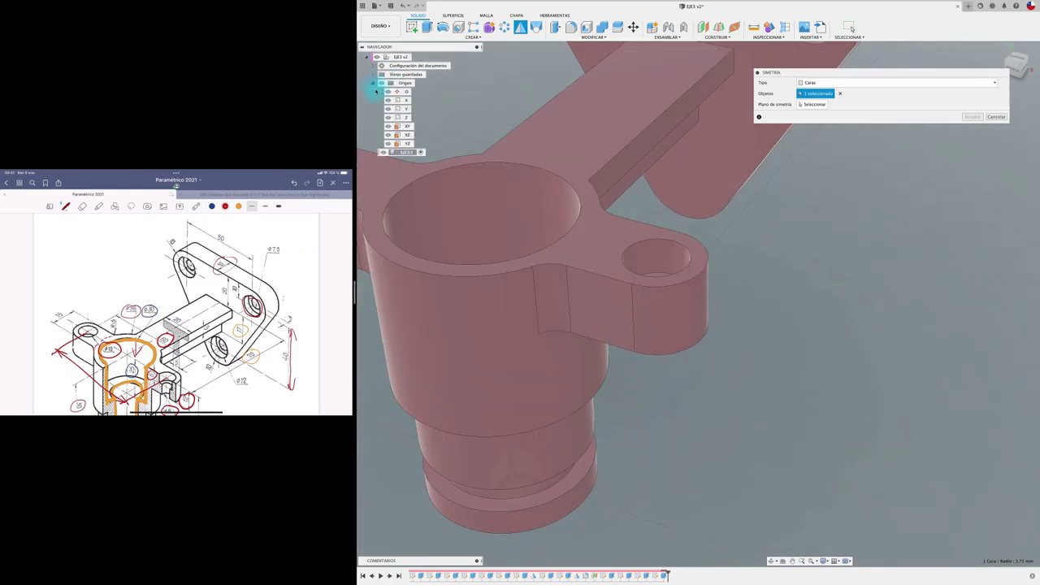
{"action": "key", "text": "F6"}
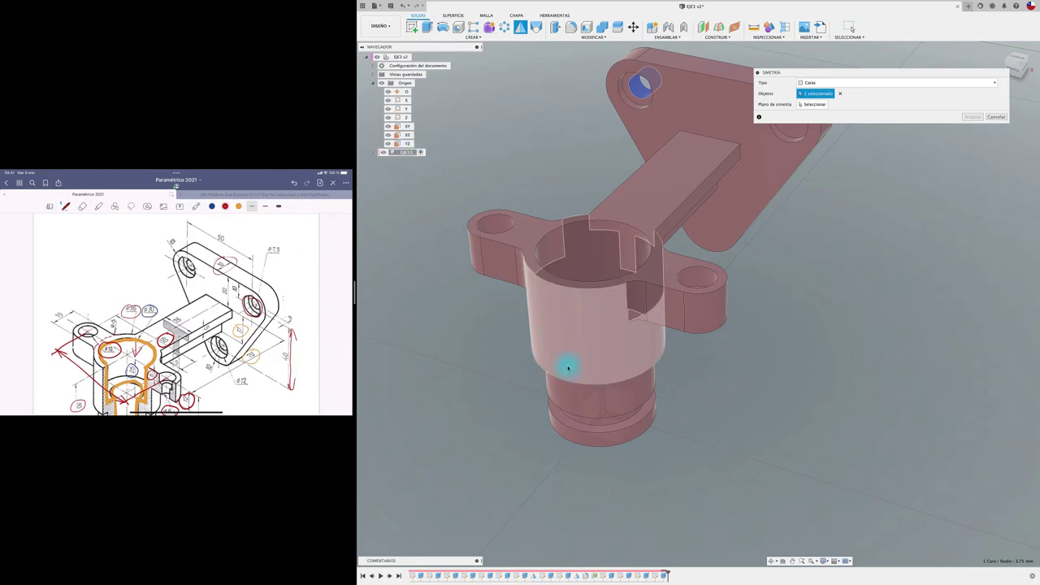
{"action": "mouse_move", "coordinate": [587, 436]}
{"action": "middle_mouse_down", "text": "shift"}
{"action": "mouse_move", "coordinate": [631, 332]}
{"action": "mouse_move", "coordinate": [557, 382]}
{"action": "mouse_move", "coordinate": [557, 320]}
{"action": "mouse_move", "coordinate": [573, 291]}
{"action": "mouse_move", "coordinate": [524, 350]}
{"action": "mouse_move", "coordinate": [545, 465]}
{"action": "middle_mouse_up", "text": "shift"}
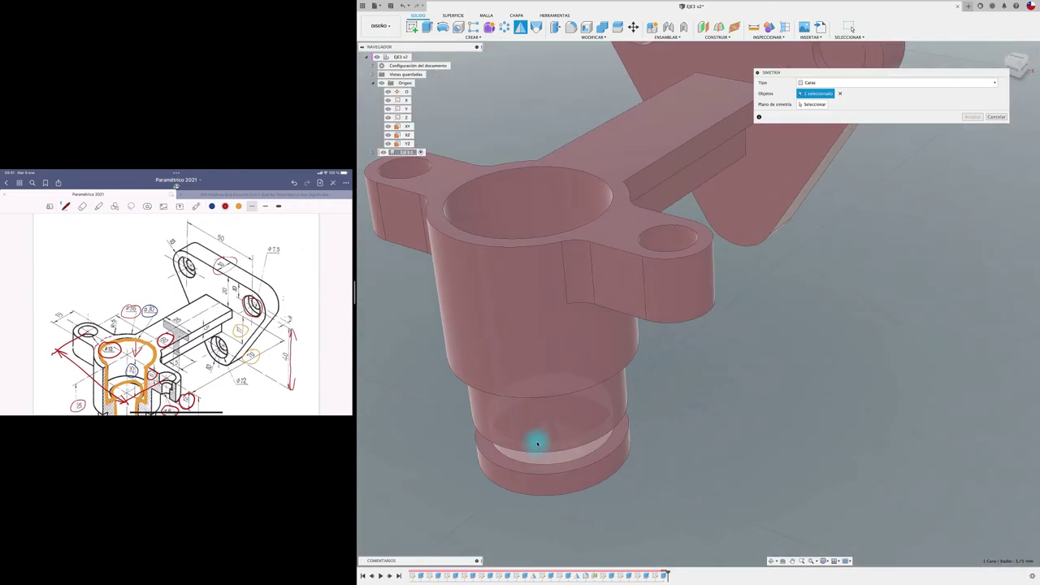
{"action": "middle_click_drag", "start_coordinate": [495, 490], "coordinate": [479, 499], "text": "shift"}
{"action": "scroll", "coordinate": [479, 499], "scroll_direction": "up", "scroll_amount": 3}
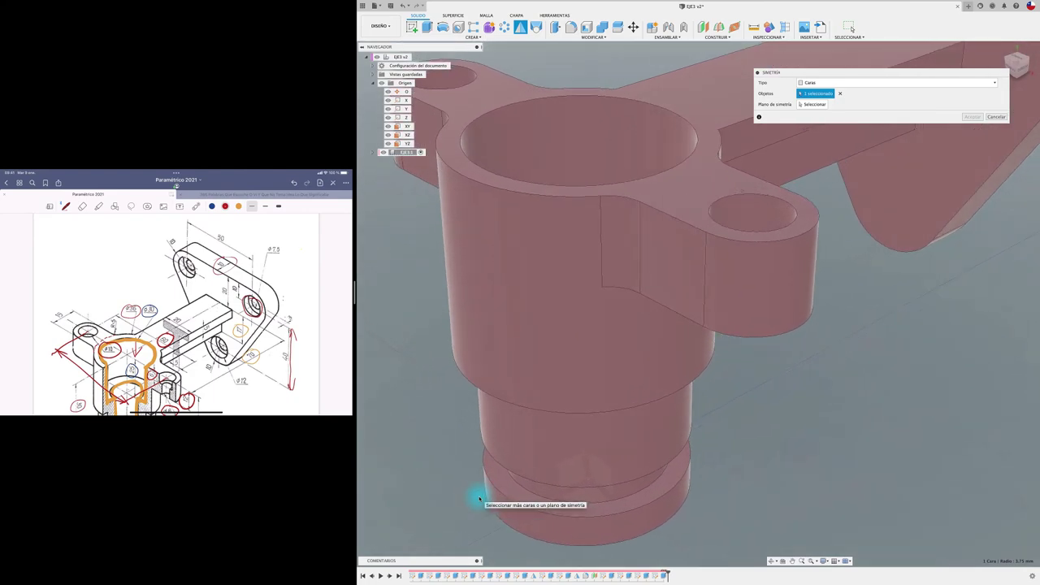
{"action": "scroll", "coordinate": [479, 498], "scroll_direction": "up", "scroll_amount": 2}
{"action": "scroll", "coordinate": [479, 499], "scroll_direction": "up", "scroll_amount": 2}
{"action": "scroll", "coordinate": [479, 499], "scroll_direction": "up", "scroll_amount": 2}
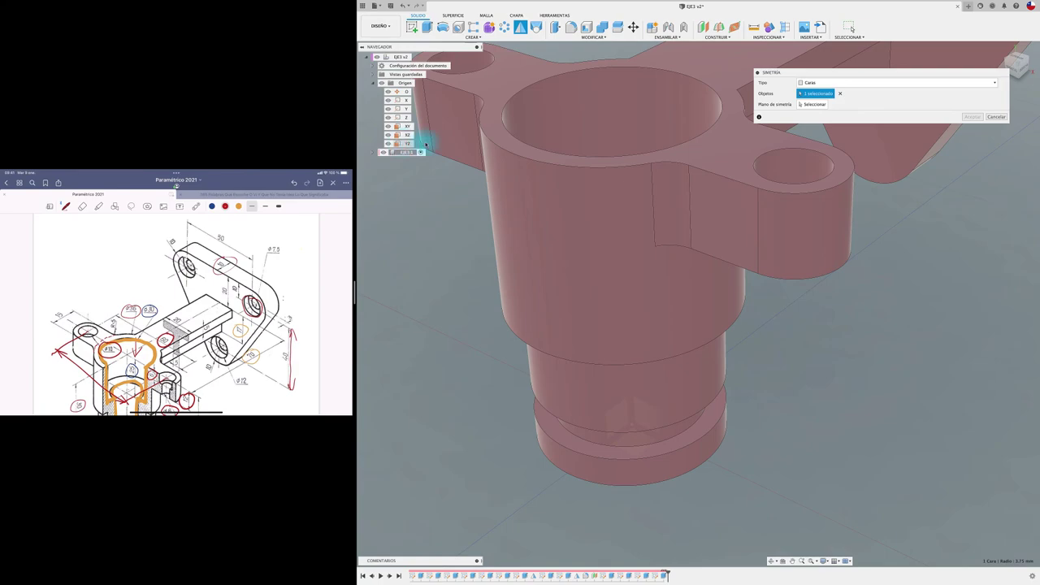
Use an origin plane as the mirror plane and apply the mirror to the right hole.
{"action": "left_click", "coordinate": [811, 103]}
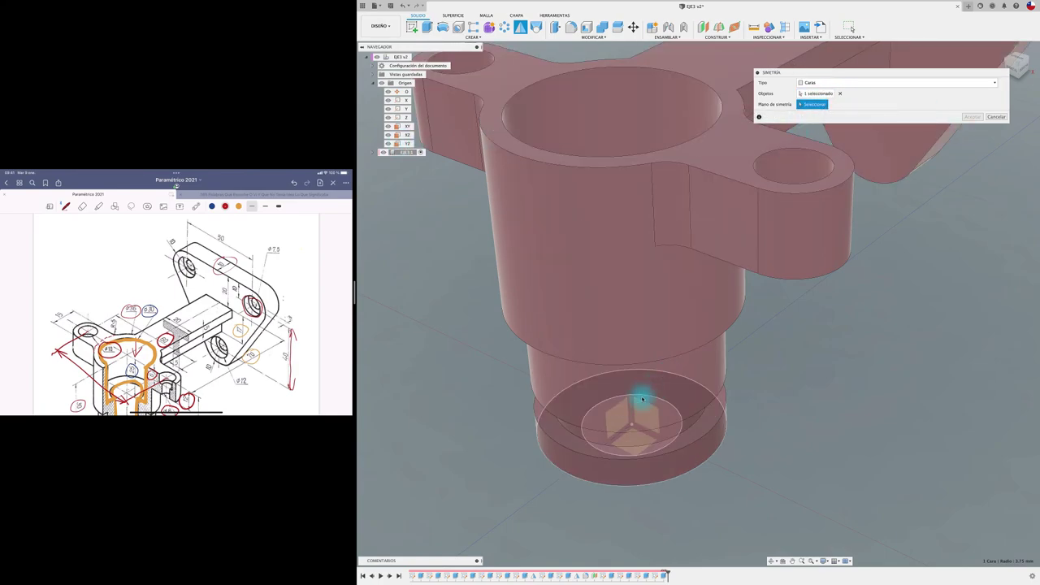
{"action": "left_click", "coordinate": [617, 417]}
{"action": "scroll", "coordinate": [755, 390], "scroll_direction": "down", "scroll_amount": 5}
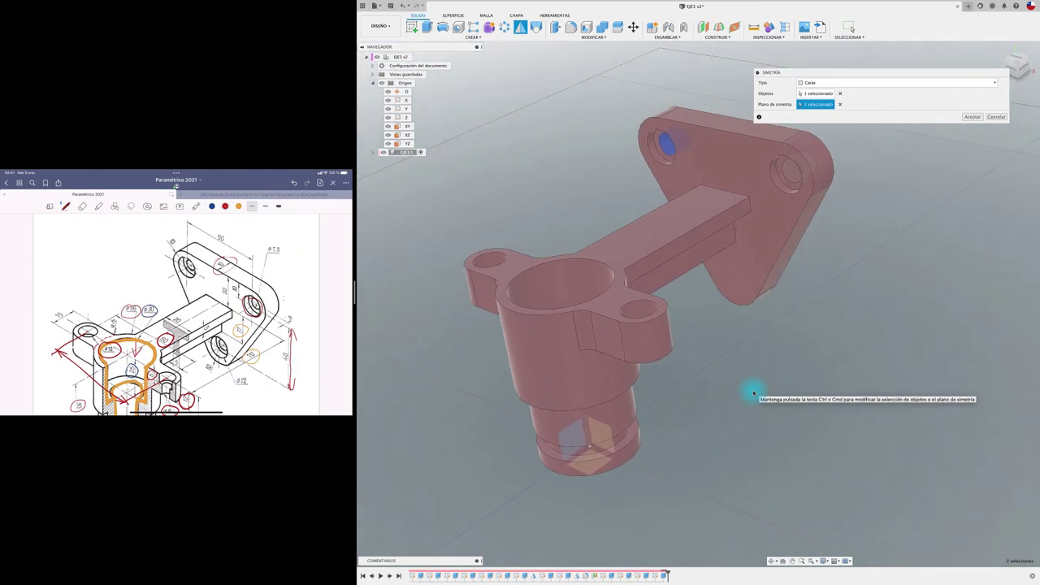
{"action": "scroll", "coordinate": [754, 394], "scroll_direction": "up", "scroll_amount": 2}
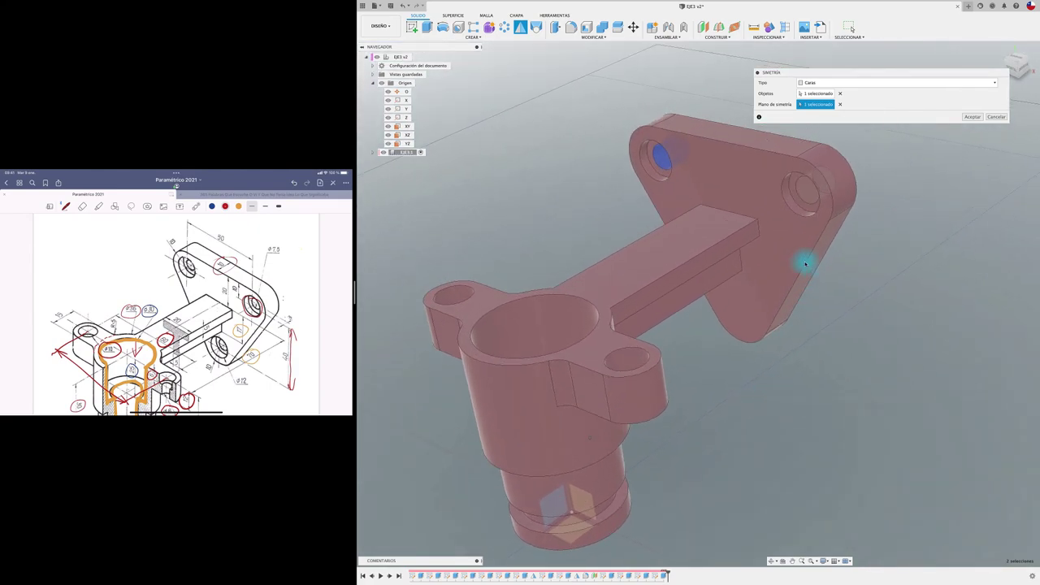
{"action": "left_click", "coordinate": [974, 118]}
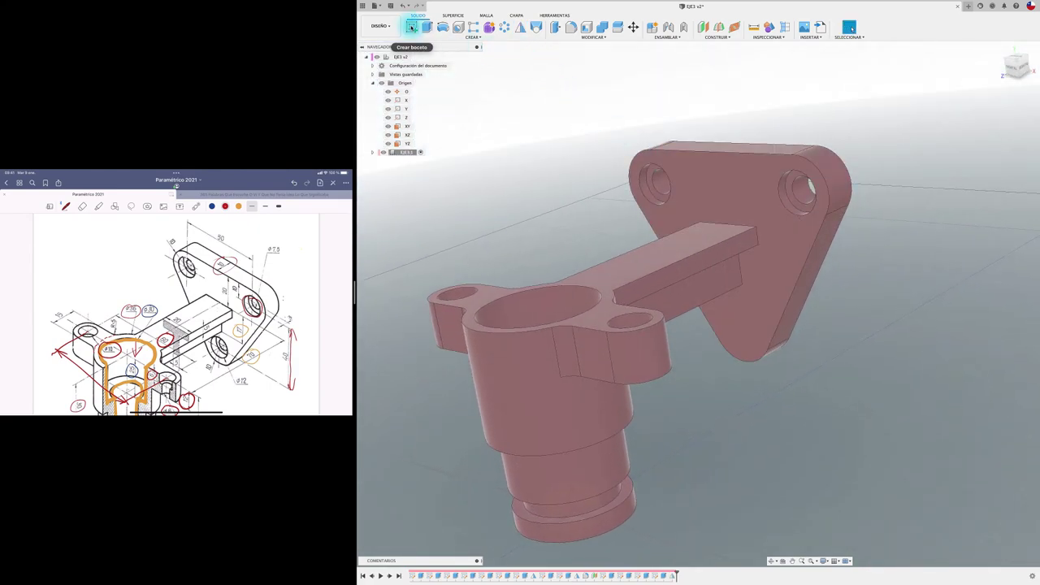
Start a sketch on the triangular plate face, viewed from the front and sliced.
{"action": "left_click", "coordinate": [412, 27]}
{"action": "left_click", "coordinate": [749, 330]}
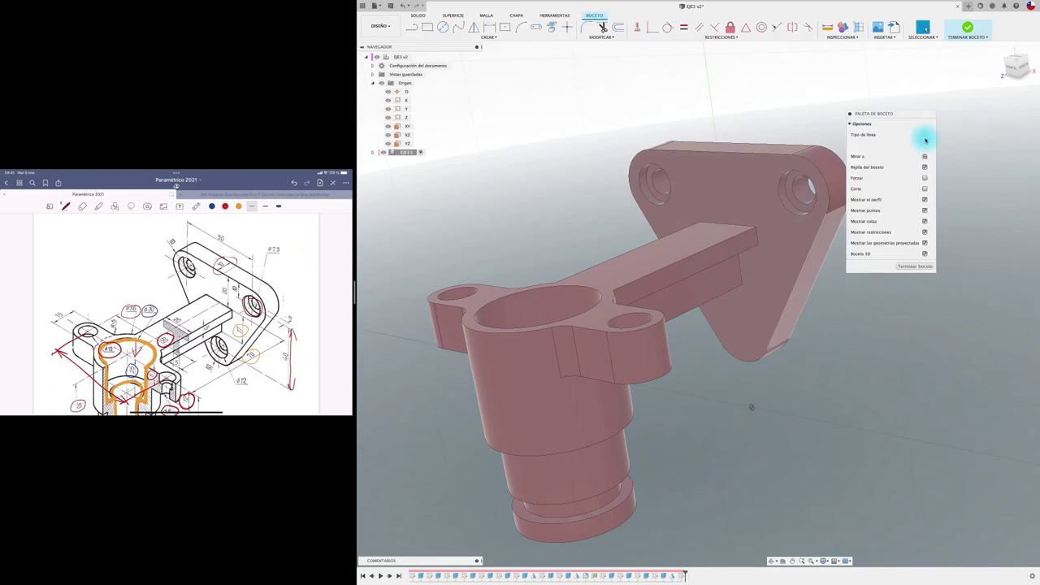
{"action": "left_click", "coordinate": [1014, 67]}
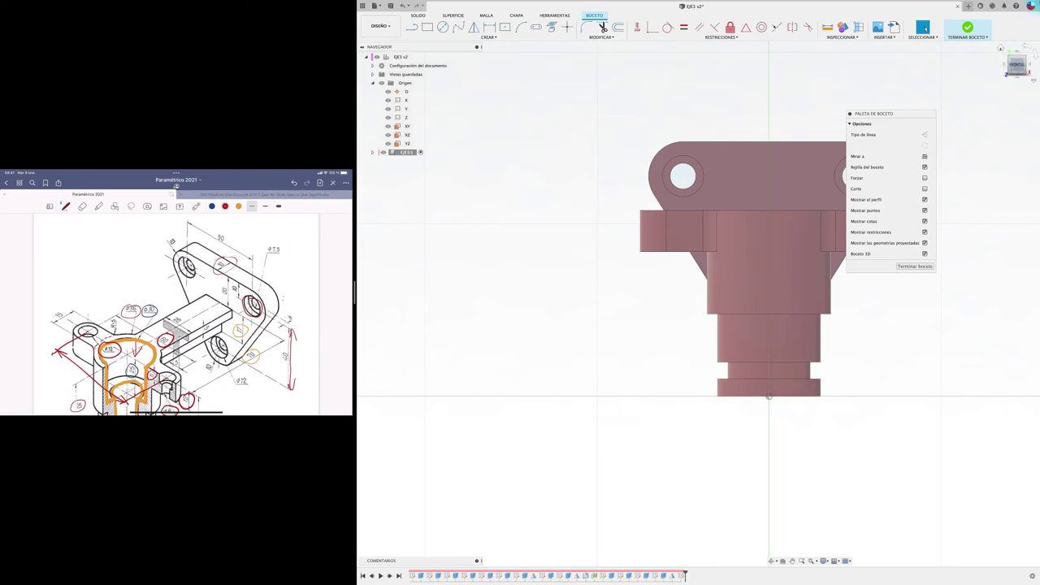
{"action": "left_click", "coordinate": [926, 202]}
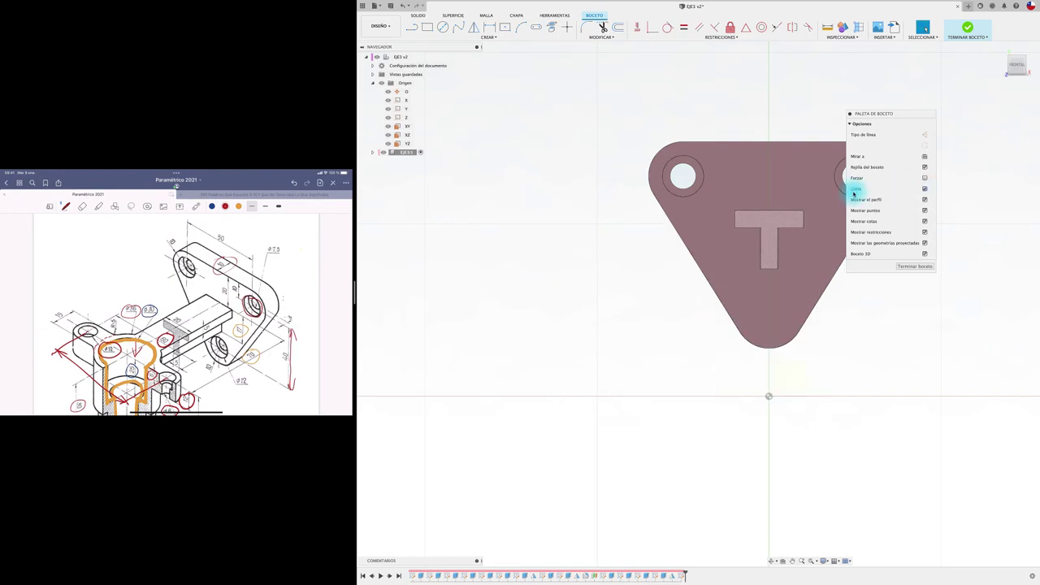
{"action": "middle_click_drag", "start_coordinate": [652, 262], "coordinate": [556, 278]}
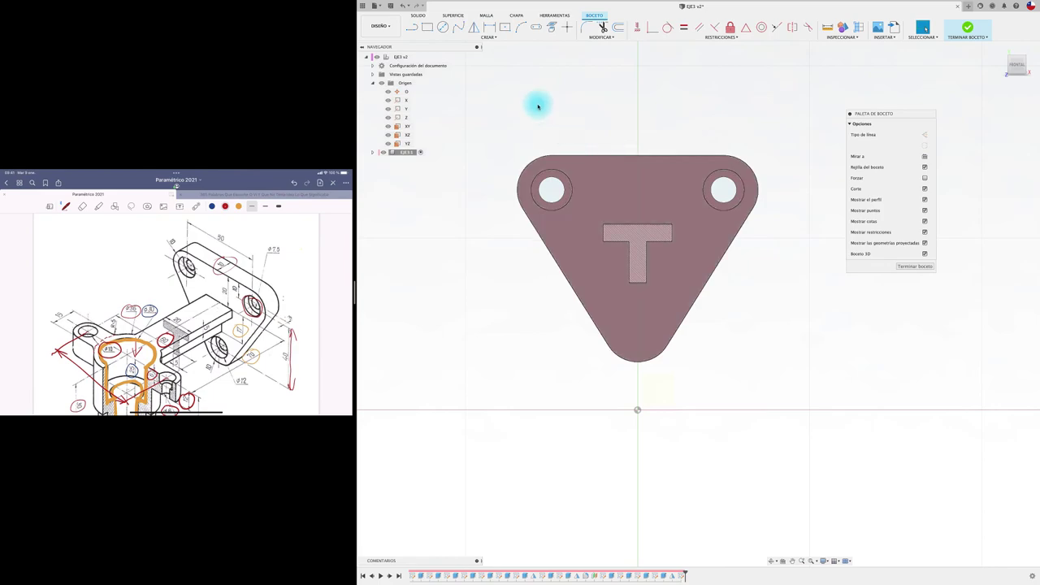
Draw a 12 mm circle at the plate's bottom corner and cut it 2.46 mm deep.
{"action": "left_click", "coordinate": [442, 27]}
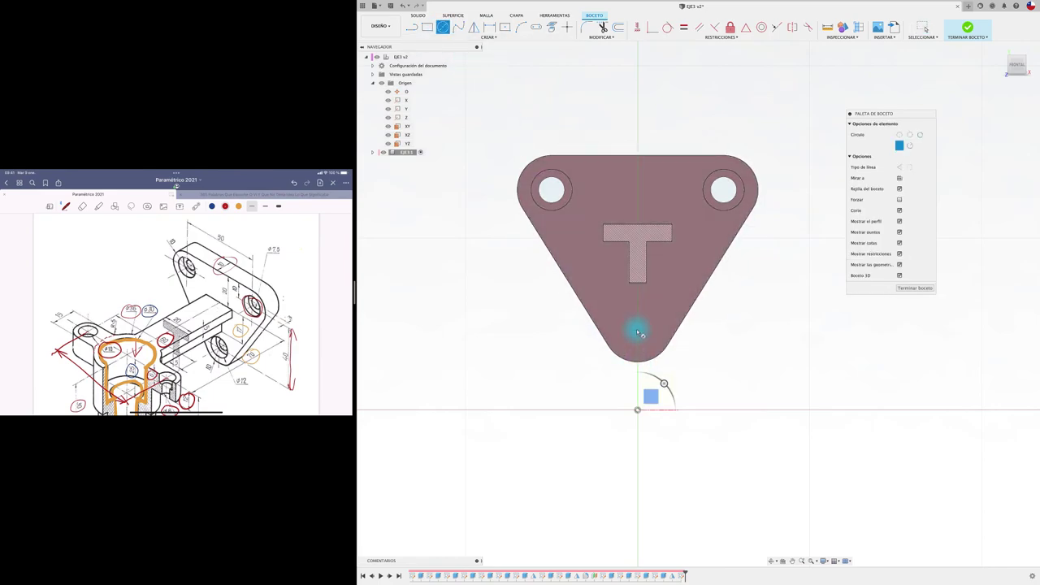
{"action": "left_click", "coordinate": [638, 330]}
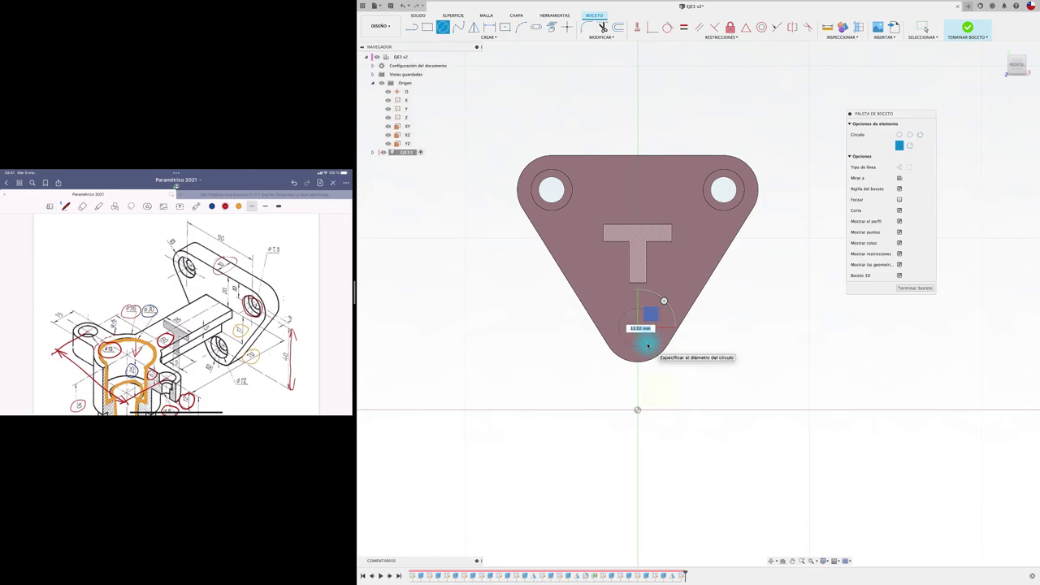
{"action": "key", "text": "Return"}
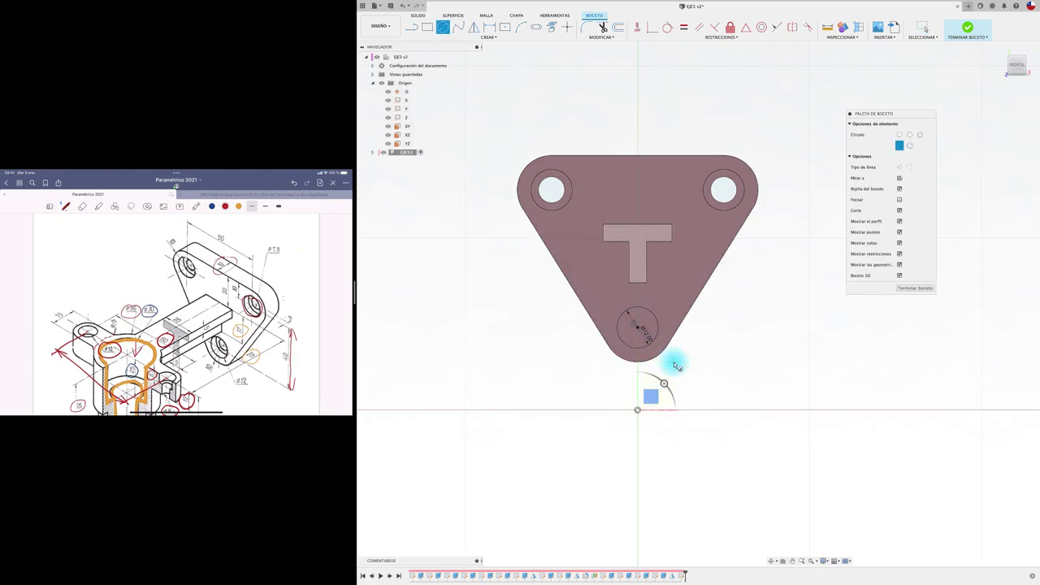
{"action": "key", "text": "e"}
{"action": "left_click", "coordinate": [632, 336]}
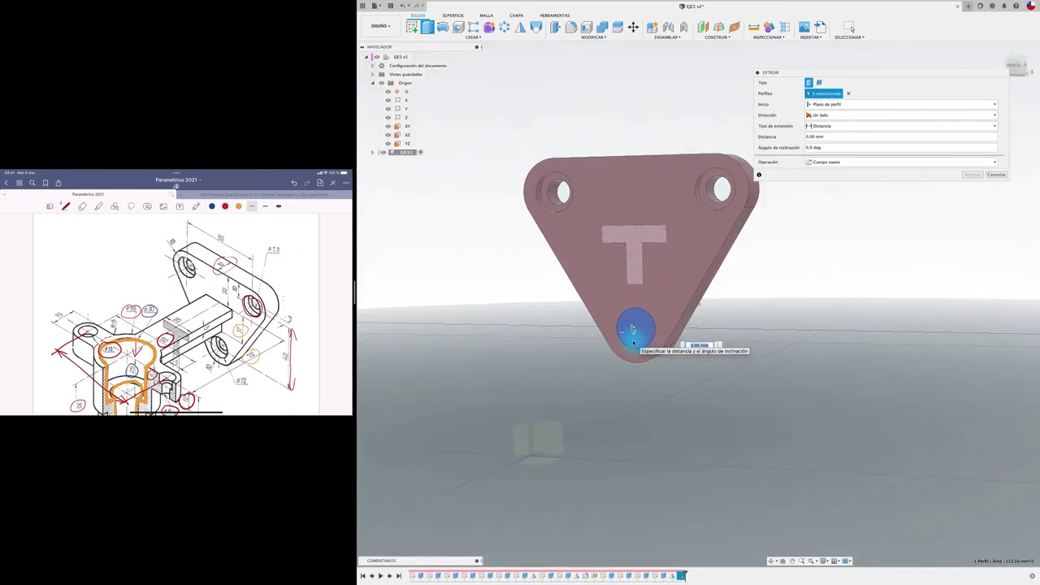
{"action": "left_click_drag", "start_coordinate": [628, 333], "coordinate": [631, 333]}
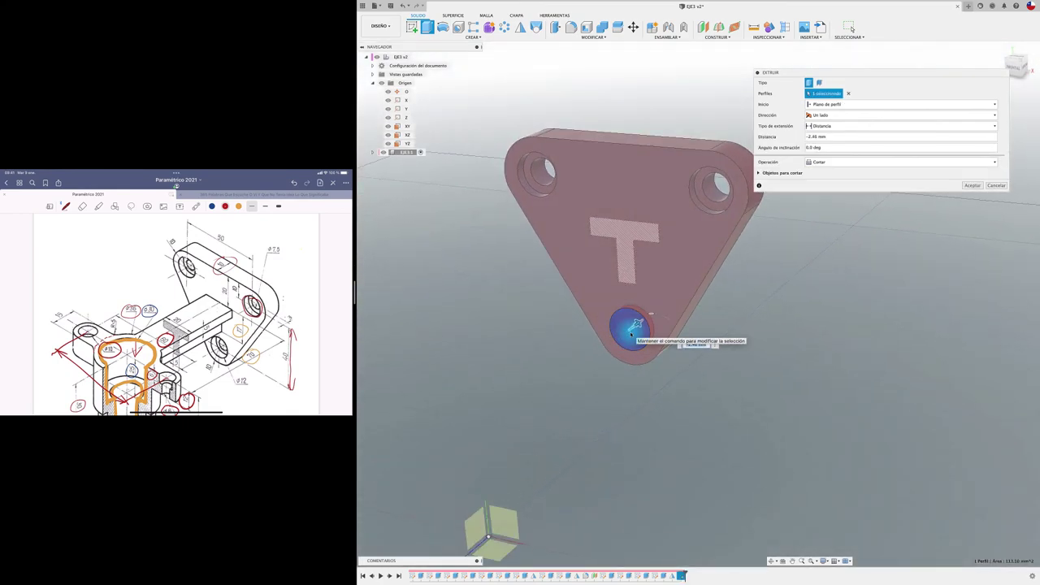
{"action": "key", "text": "Return"}
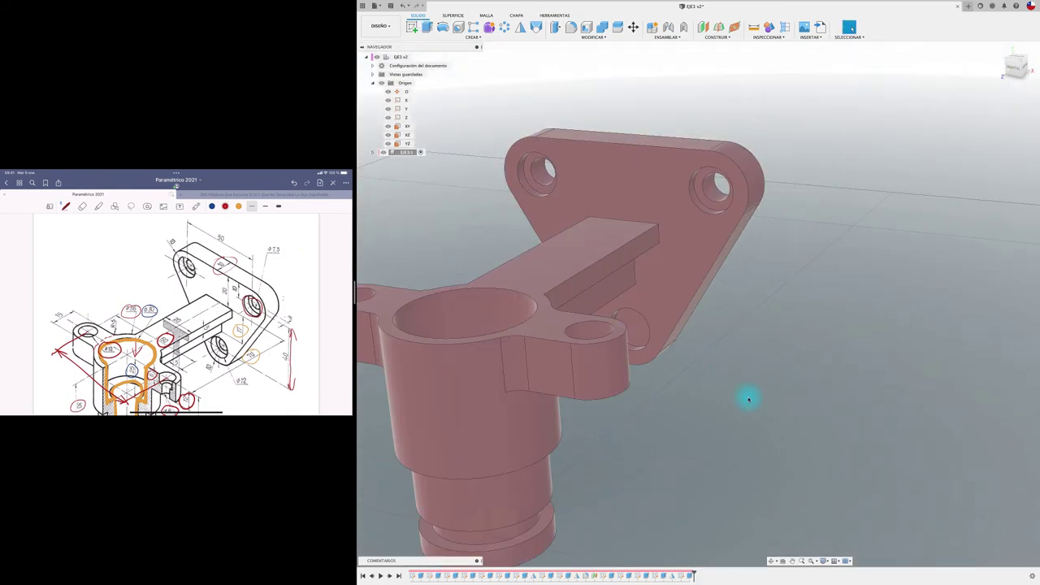
Sketch a 7.5 mm circle centred on the bottom counterbore floor.
{"action": "left_click", "coordinate": [411, 27]}
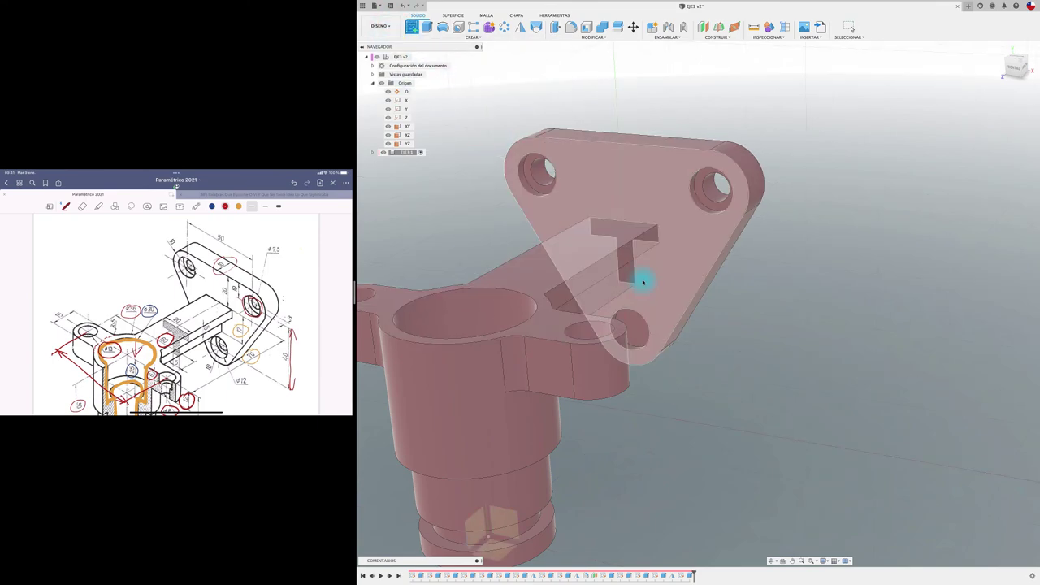
{"action": "left_click", "coordinate": [637, 333]}
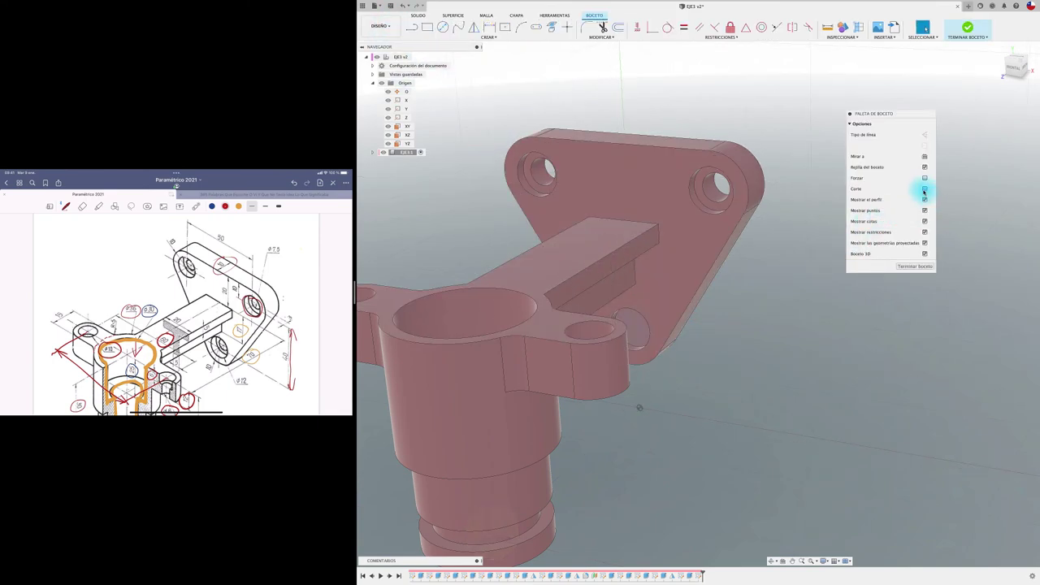
{"action": "left_click", "coordinate": [924, 190]}
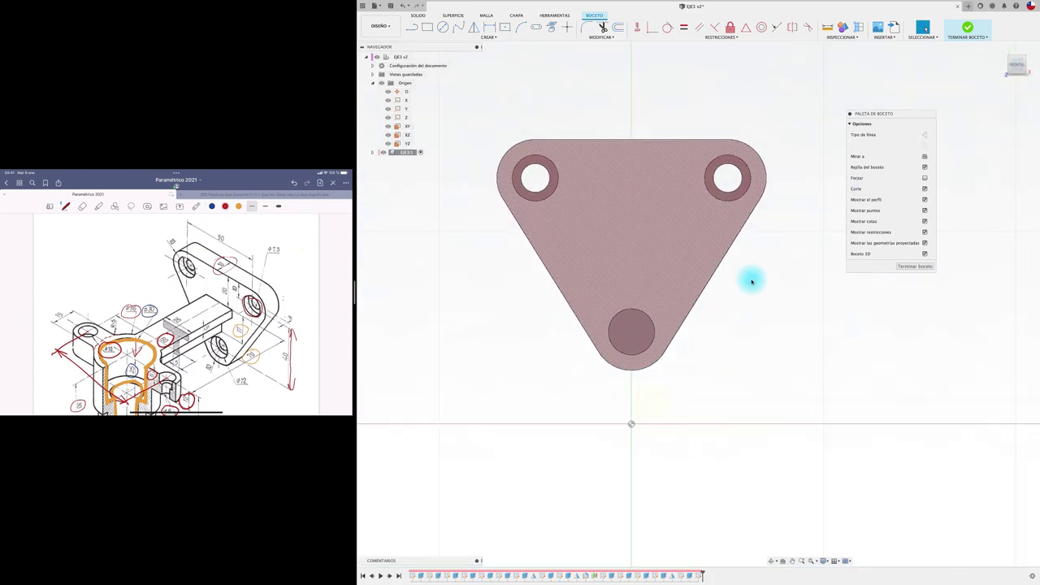
{"action": "key", "text": "c"}
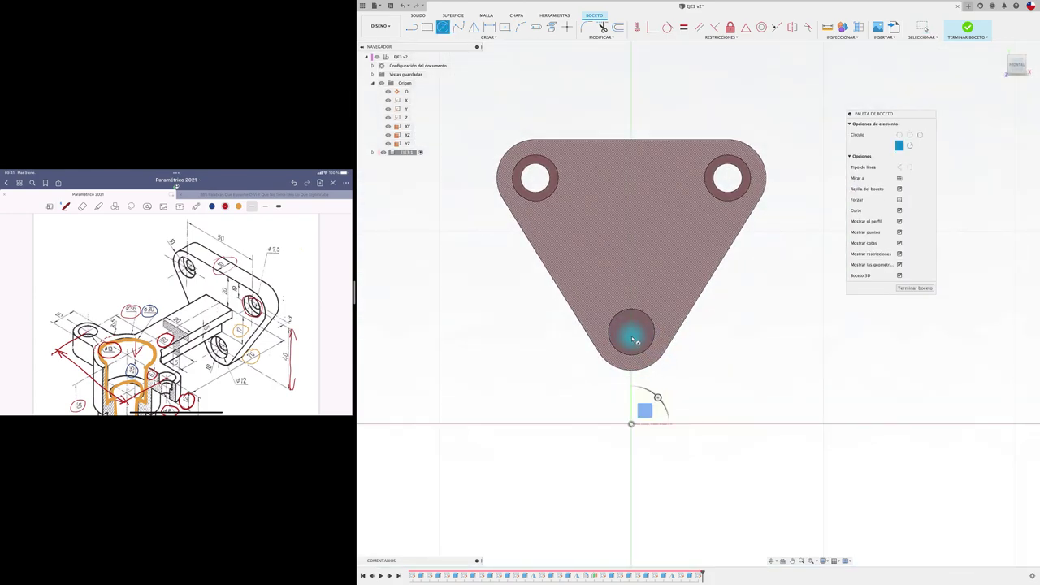
{"action": "left_click", "coordinate": [632, 335]}
{"action": "type", "text": "7.5"}
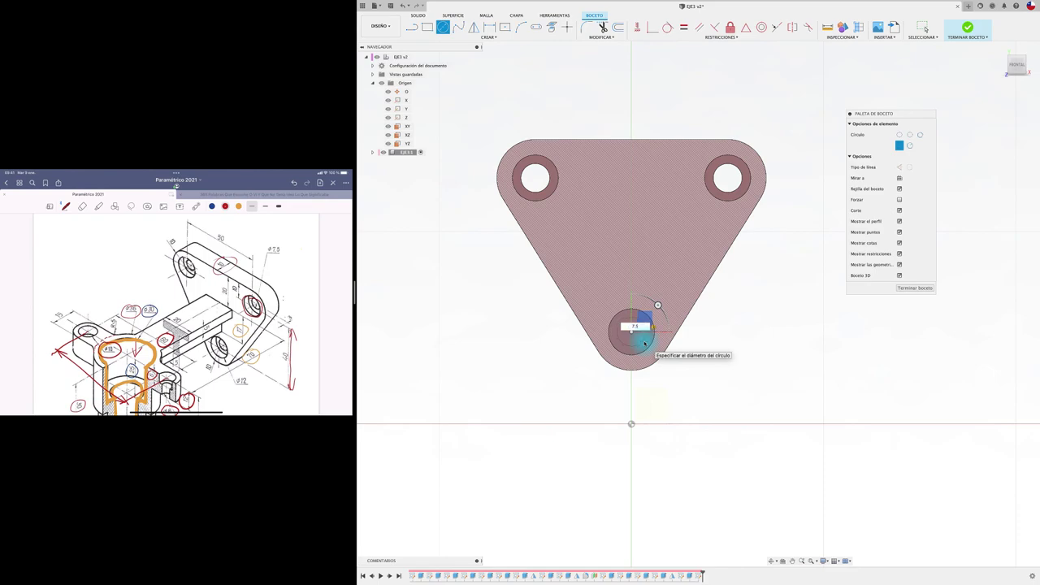
{"action": "key", "text": "Return"}
{"action": "key", "text": "Escape"}
Extrude the 7.5 mm circle as a cut through the whole plate.
{"action": "key", "text": "e"}
{"action": "left_click", "coordinate": [636, 330]}
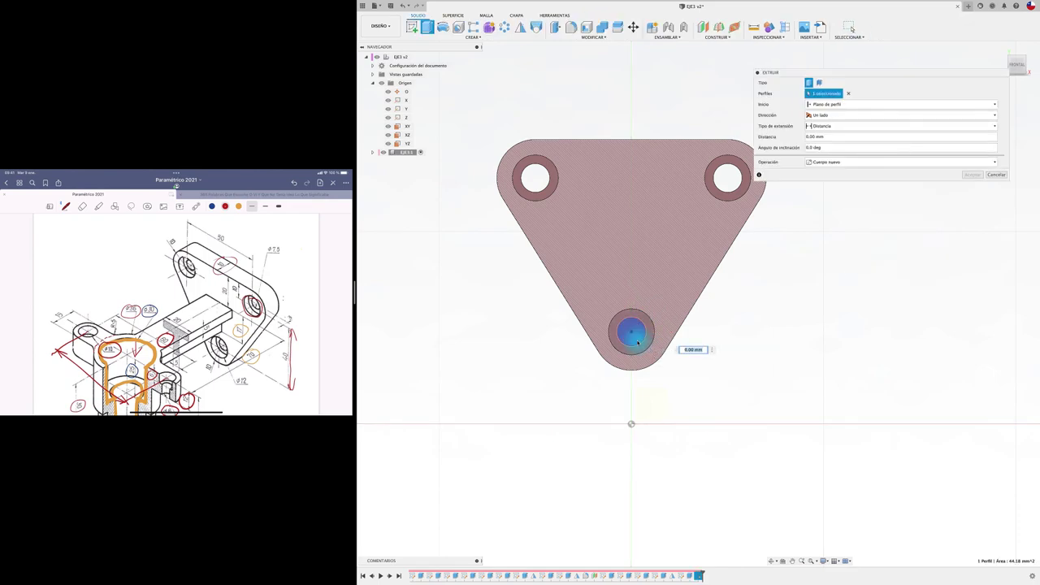
{"action": "left_click_drag", "start_coordinate": [638, 329], "coordinate": [743, 304]}
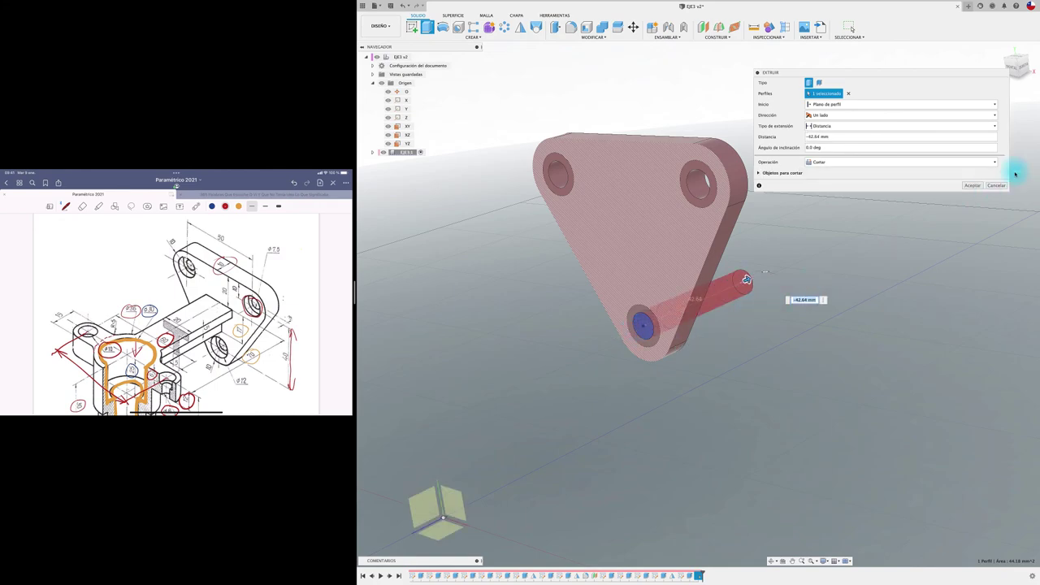
{"action": "left_click", "coordinate": [972, 174]}
{"action": "middle_click_drag", "start_coordinate": [884, 245], "coordinate": [864, 251], "text": "shift"}
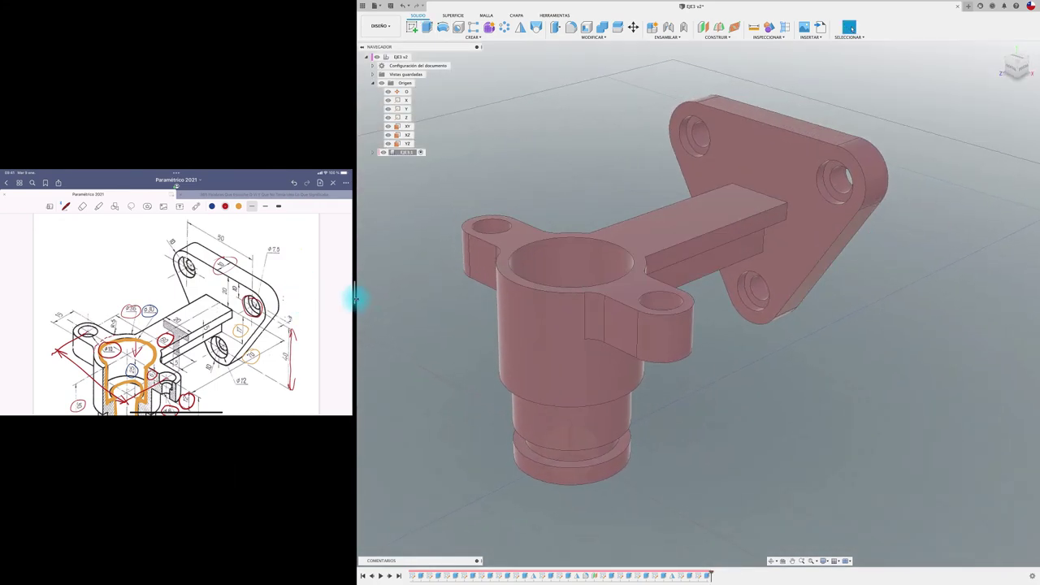
Widen the modelling area beside the reference drawing and zoom out on the bracket.
{"action": "left_click_drag", "start_coordinate": [355, 299], "coordinate": [130, 341]}
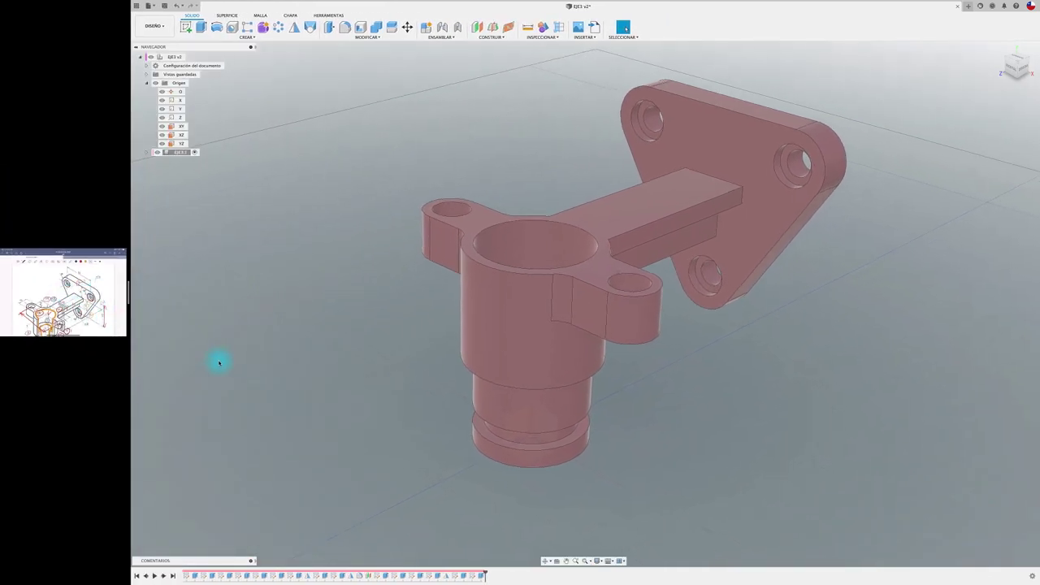
{"action": "scroll", "coordinate": [216, 360], "scroll_direction": "down", "scroll_amount": 5, "text": "shift"}
{"action": "scroll", "coordinate": [218, 363], "scroll_direction": "down", "scroll_amount": 2, "text": "shift"}
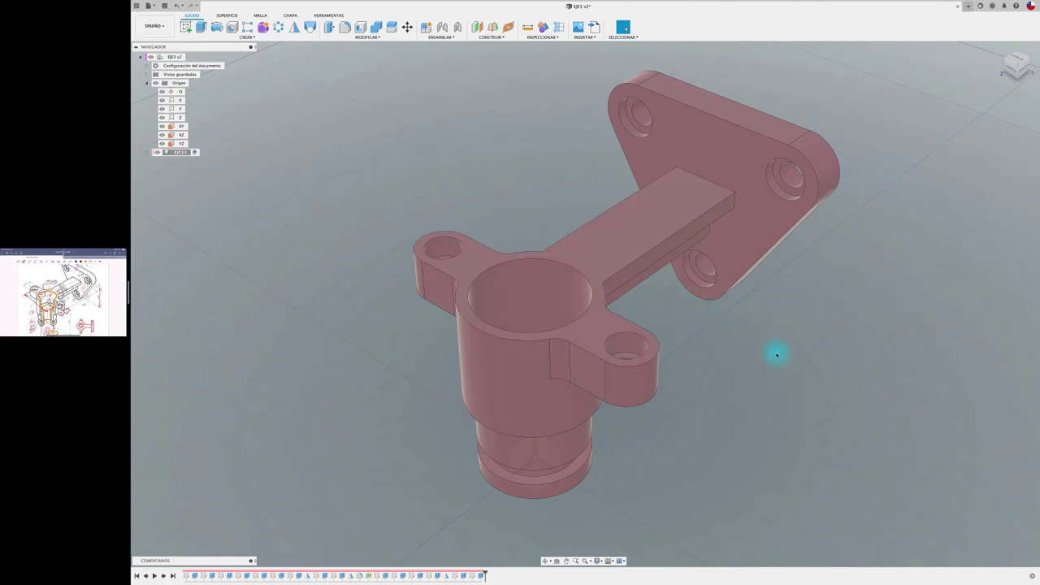
Save the bracket design as version v3 and return to the home view.
{"action": "left_click", "coordinate": [164, 6]}
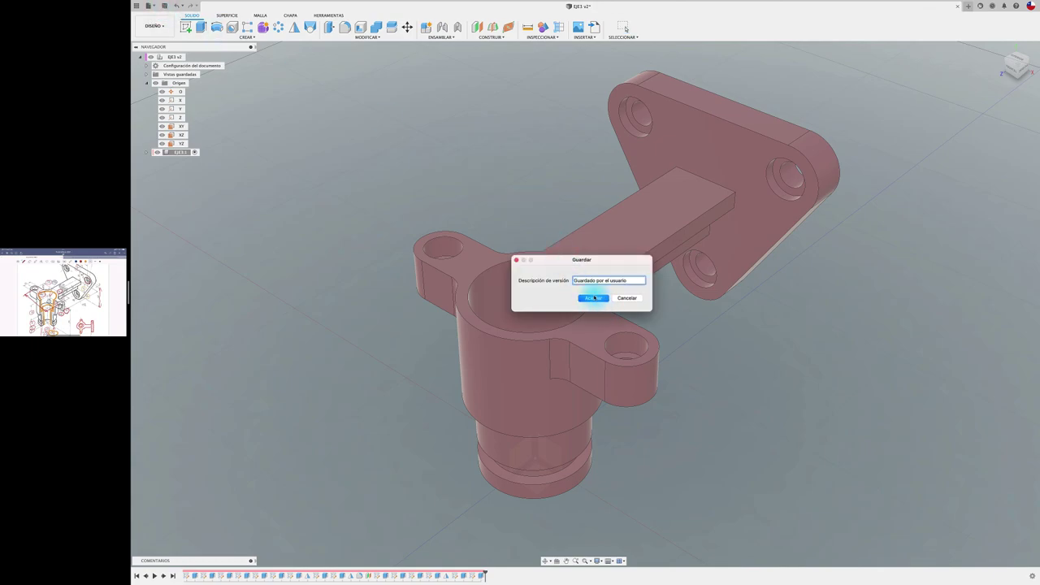
{"action": "left_click", "coordinate": [595, 298]}
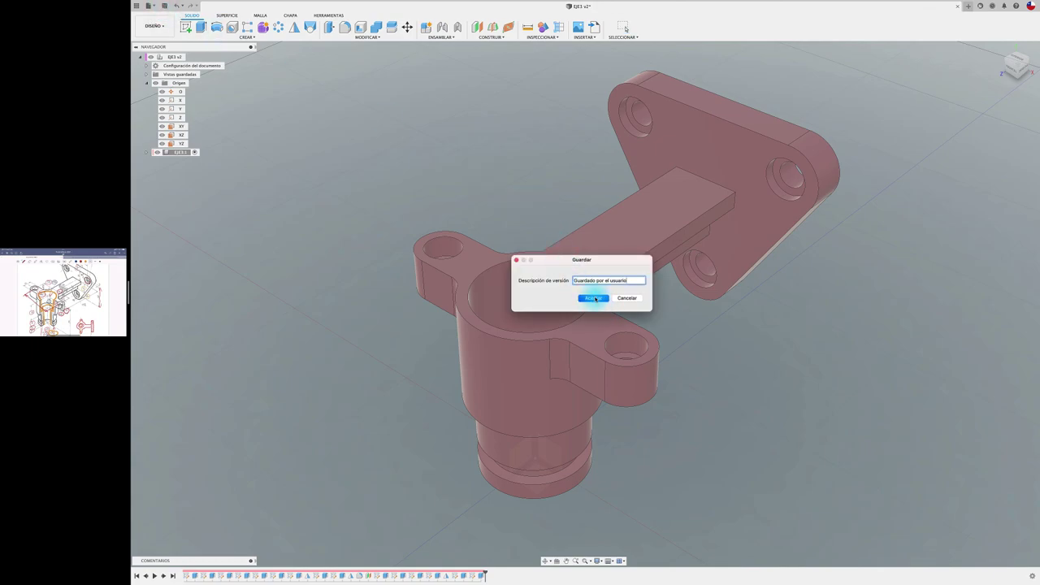
{"action": "left_click", "coordinate": [1001, 48]}
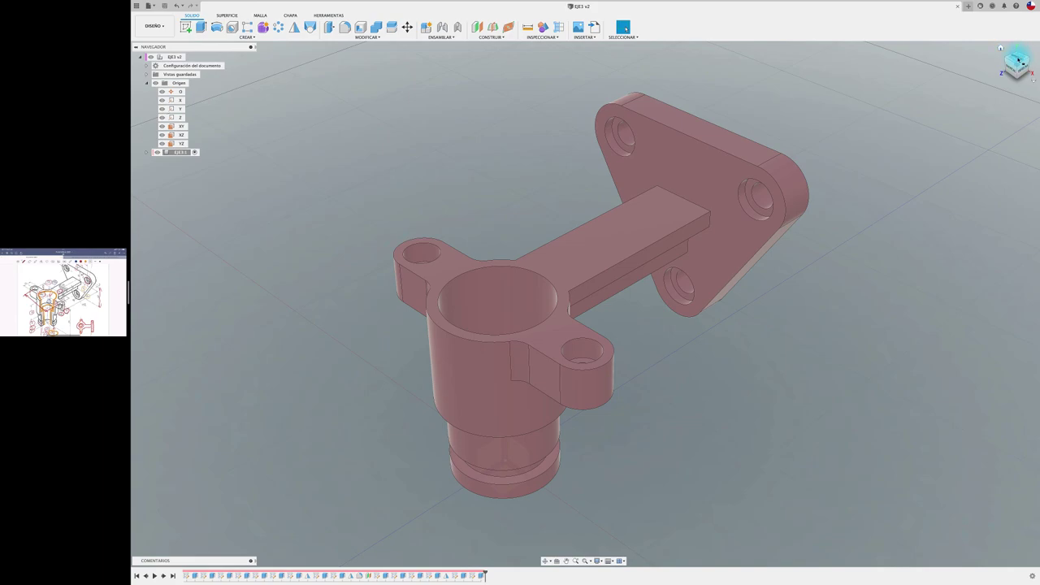
Inspect the bracket from top, side and front ViewCube views, then return Home.
{"action": "left_click", "coordinate": [1017, 60]}
{"action": "left_click", "coordinate": [1017, 55]}
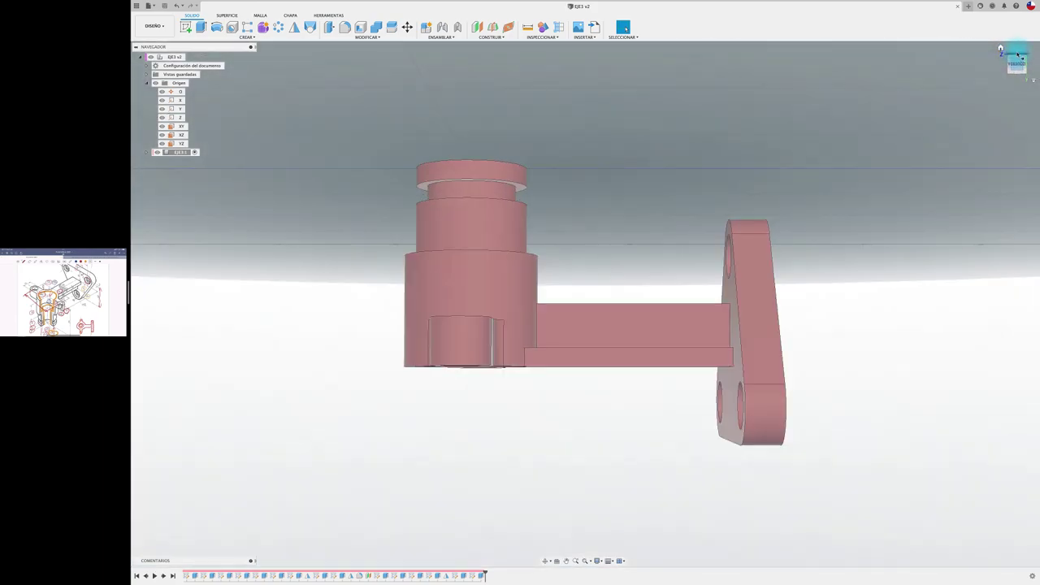
{"action": "left_click", "coordinate": [1017, 55]}
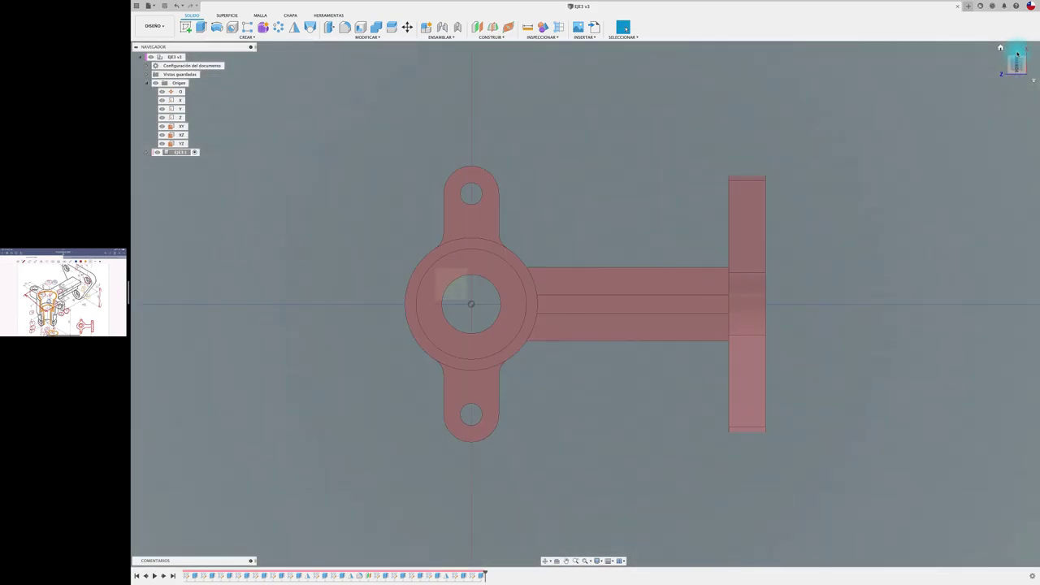
{"action": "left_click", "coordinate": [1017, 53]}
{"action": "left_click_drag", "start_coordinate": [1017, 54], "coordinate": [1017, 67]}
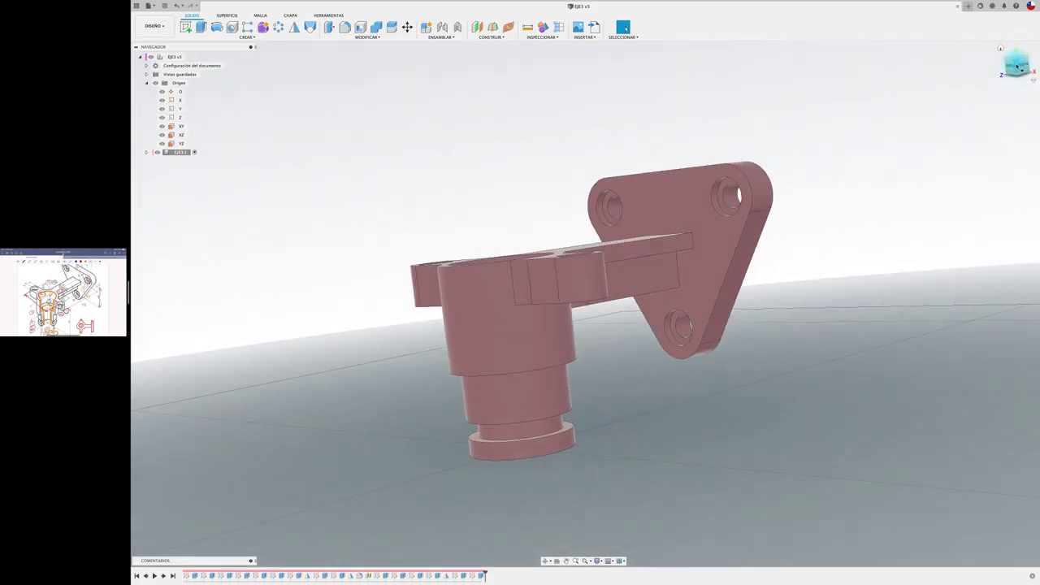
{"action": "left_click", "coordinate": [1010, 68]}
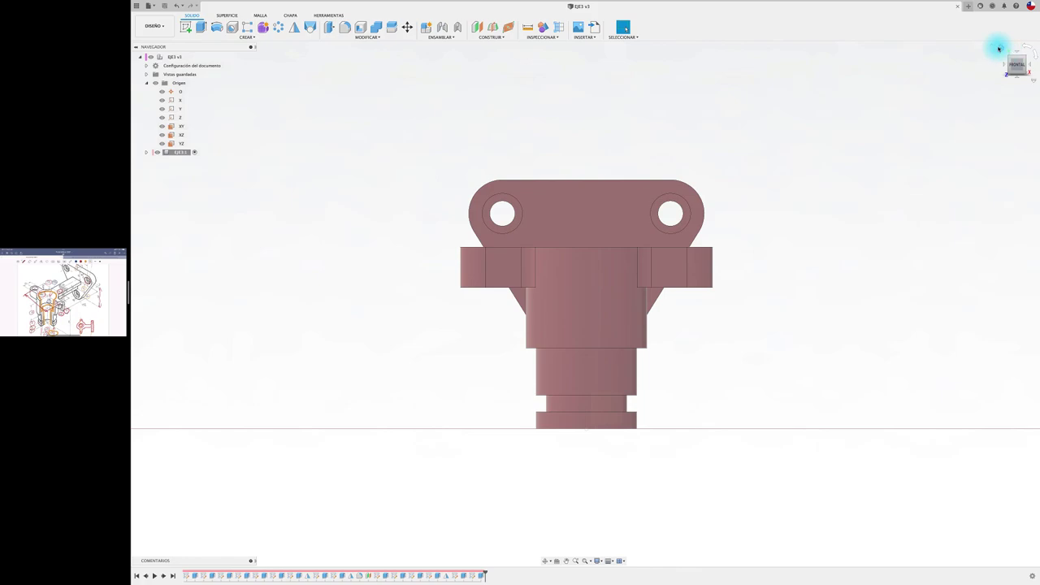
{"action": "left_click", "coordinate": [999, 48]}
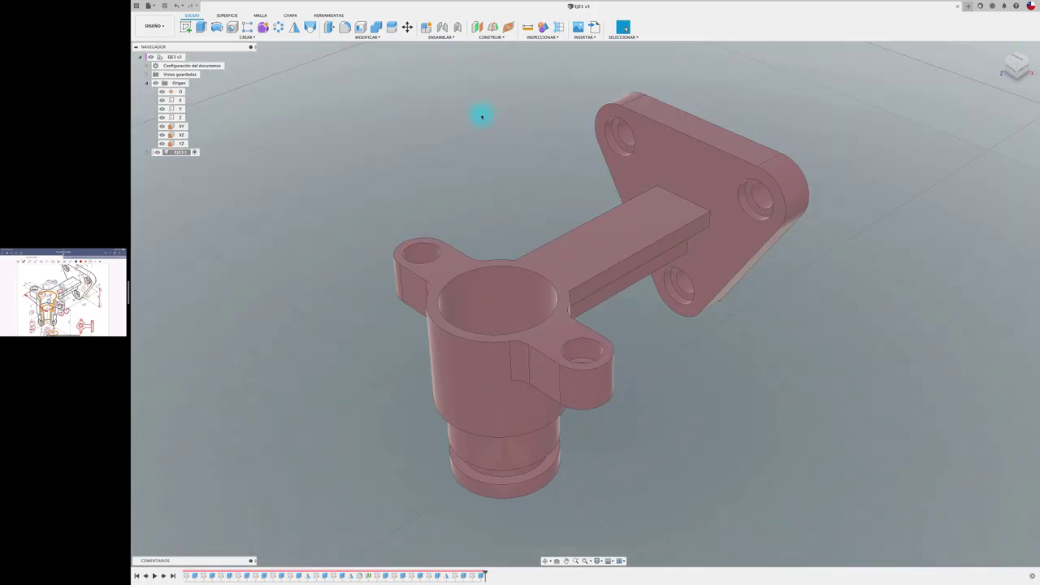